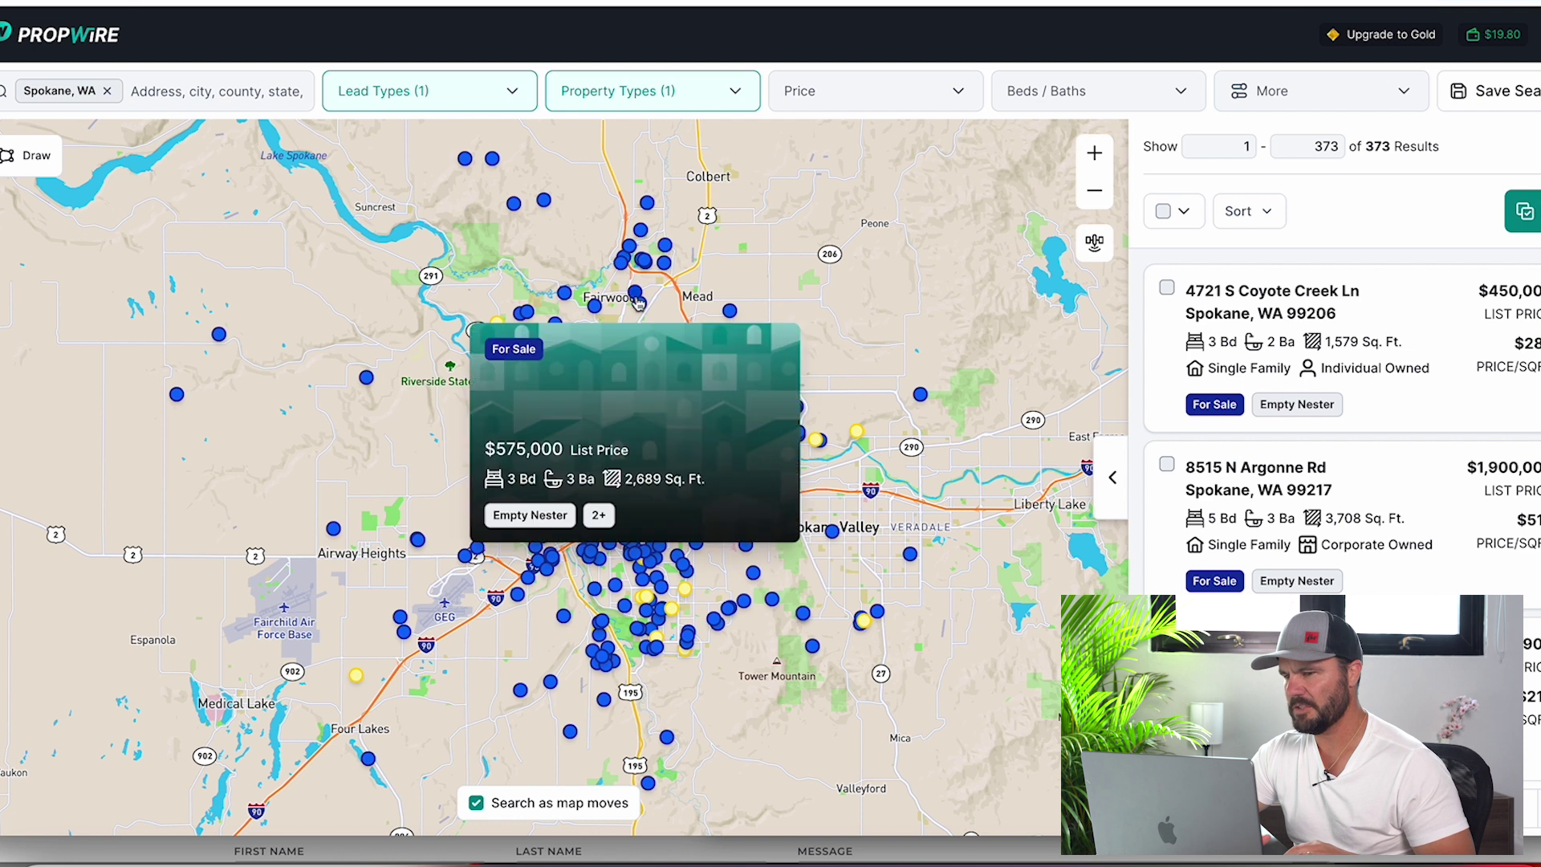
# - Browse the Spokane, WA property results, reviewing the listings' prices, sale statuses, ownership types and lead tags
pyautogui.moveTo(1419, 291)
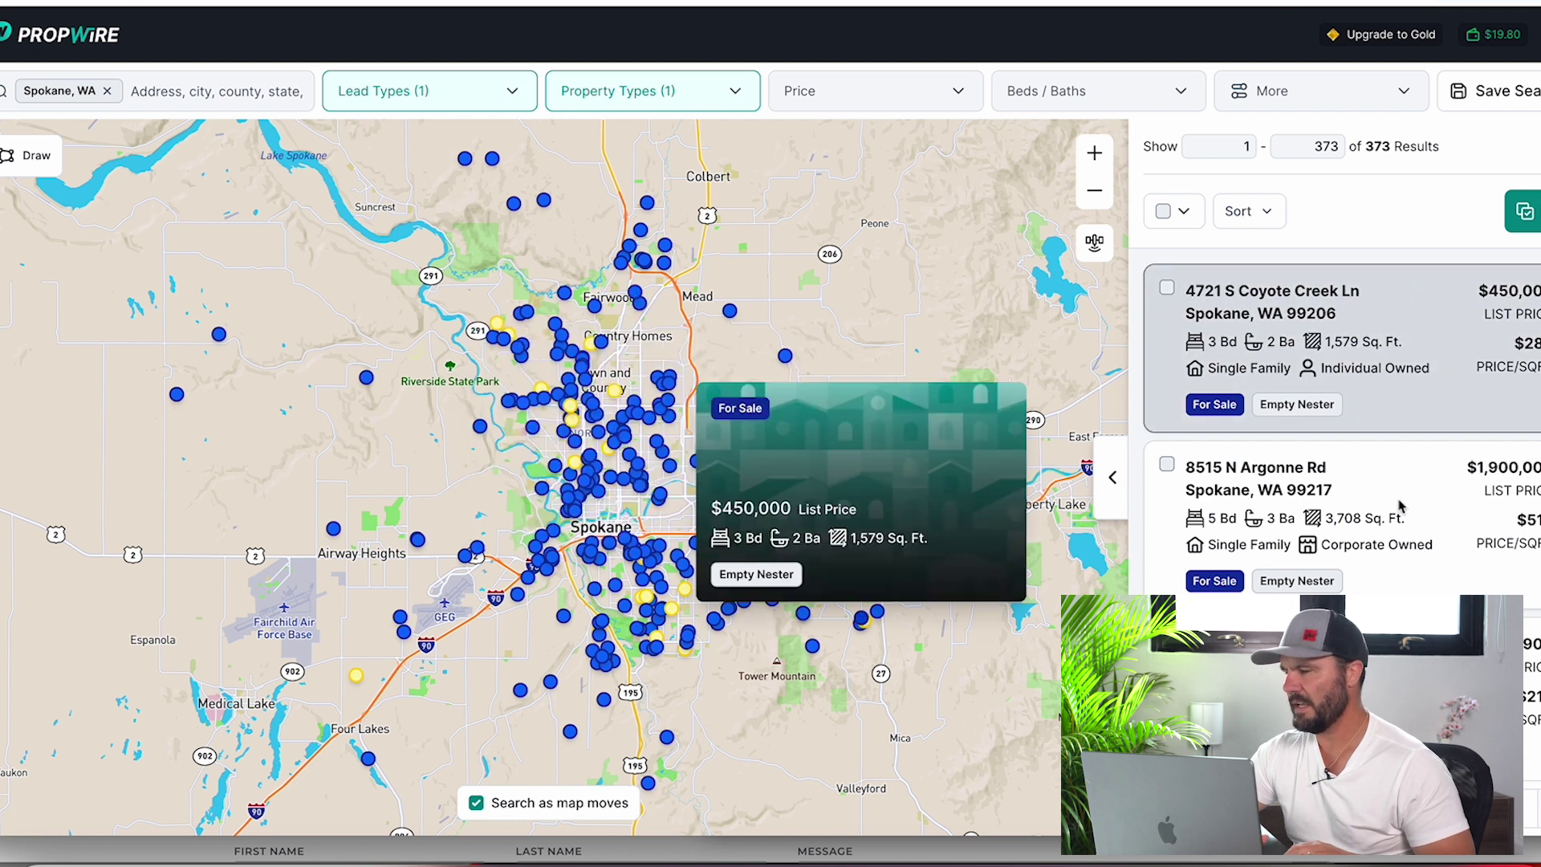
pyautogui.scroll(-8, 1403, 484)
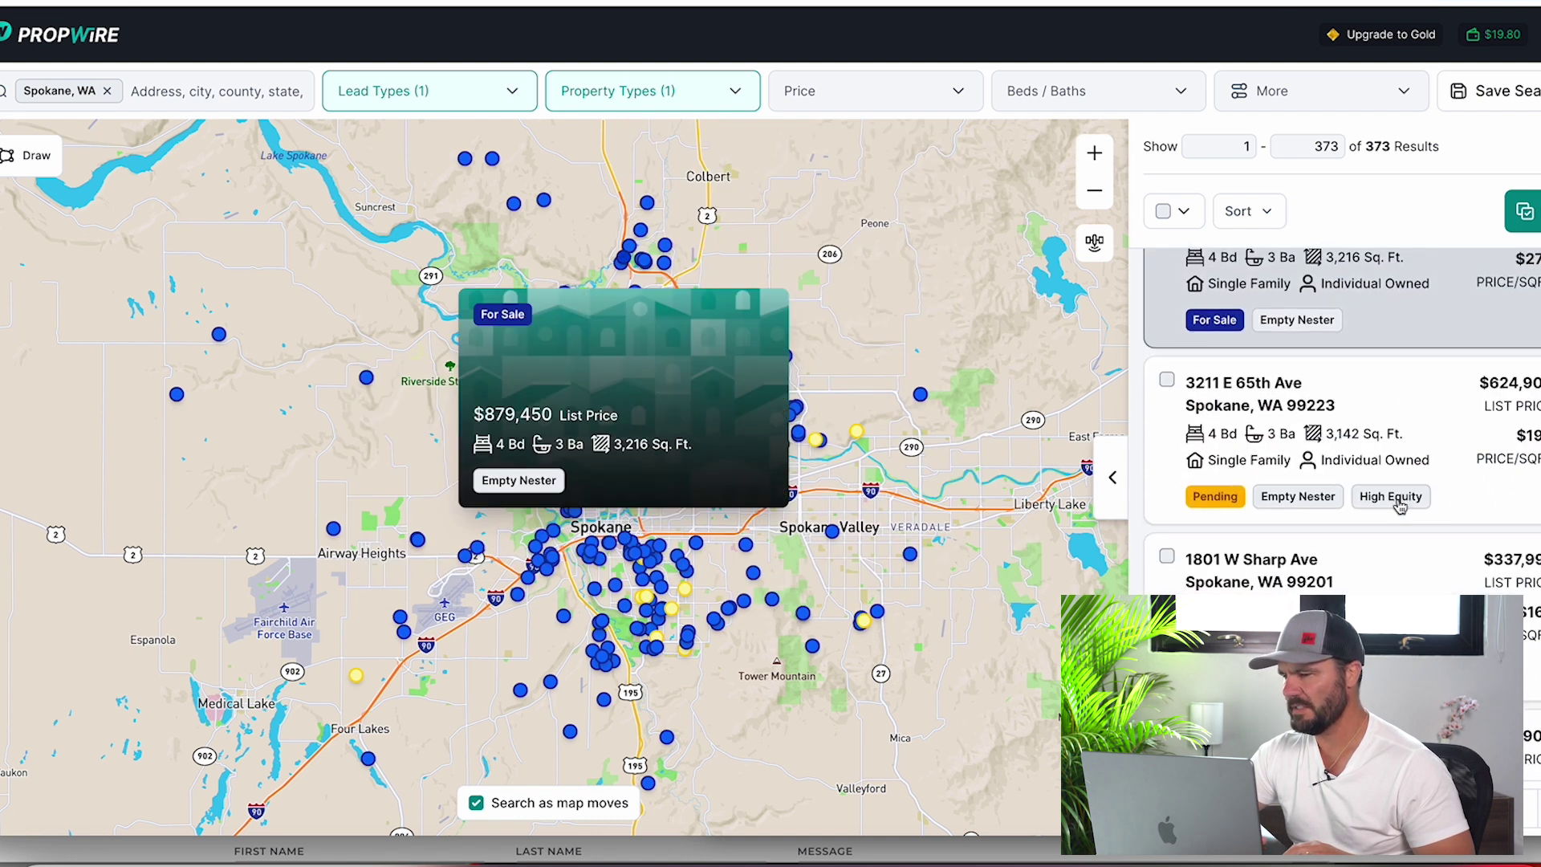
pyautogui.moveTo(1400, 506)
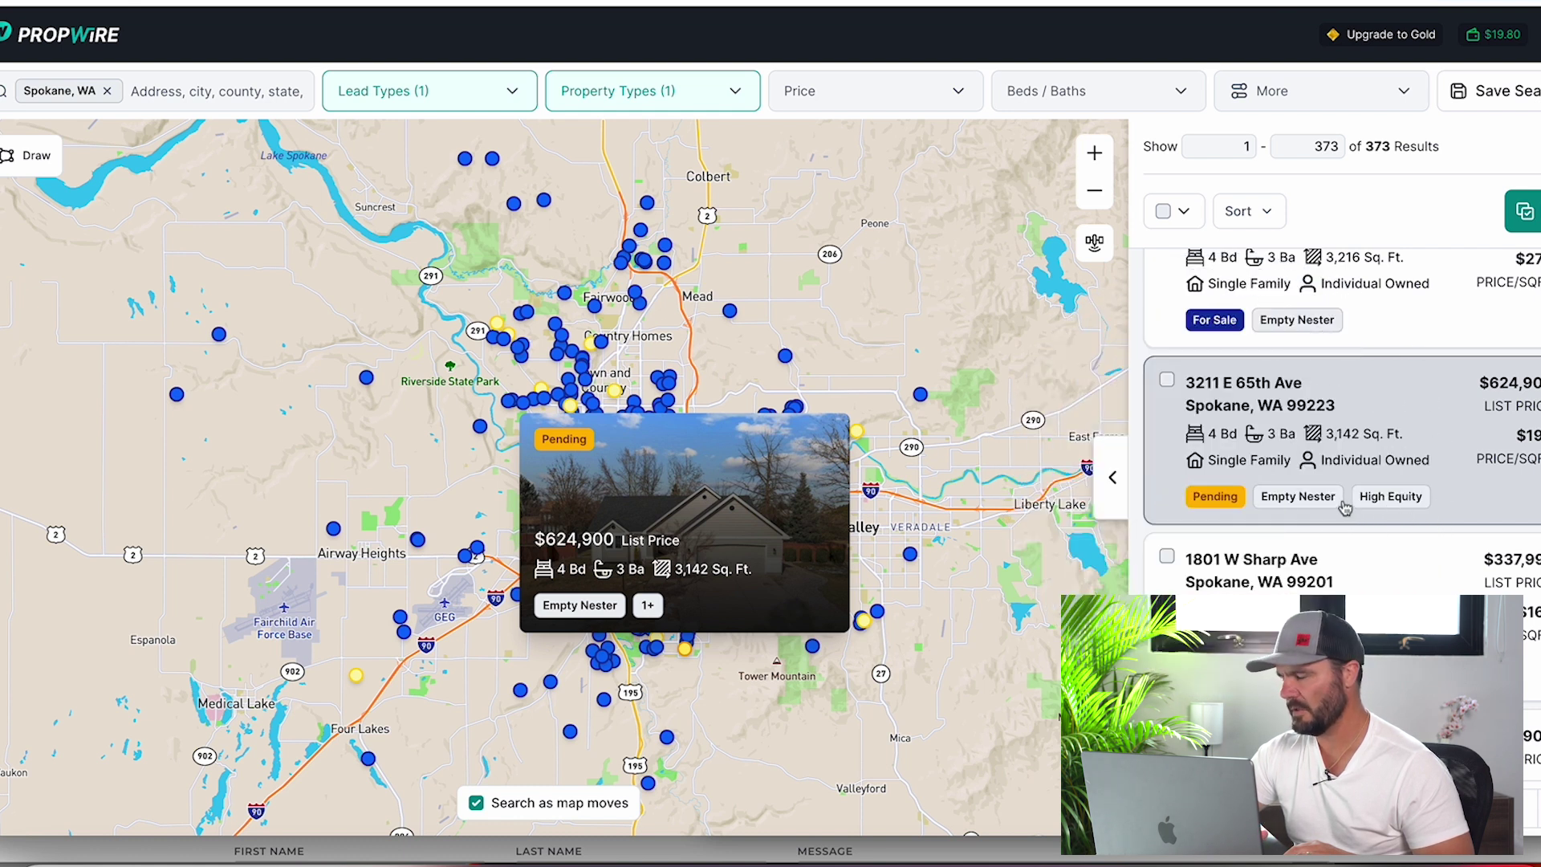
pyautogui.moveTo(1393, 610)
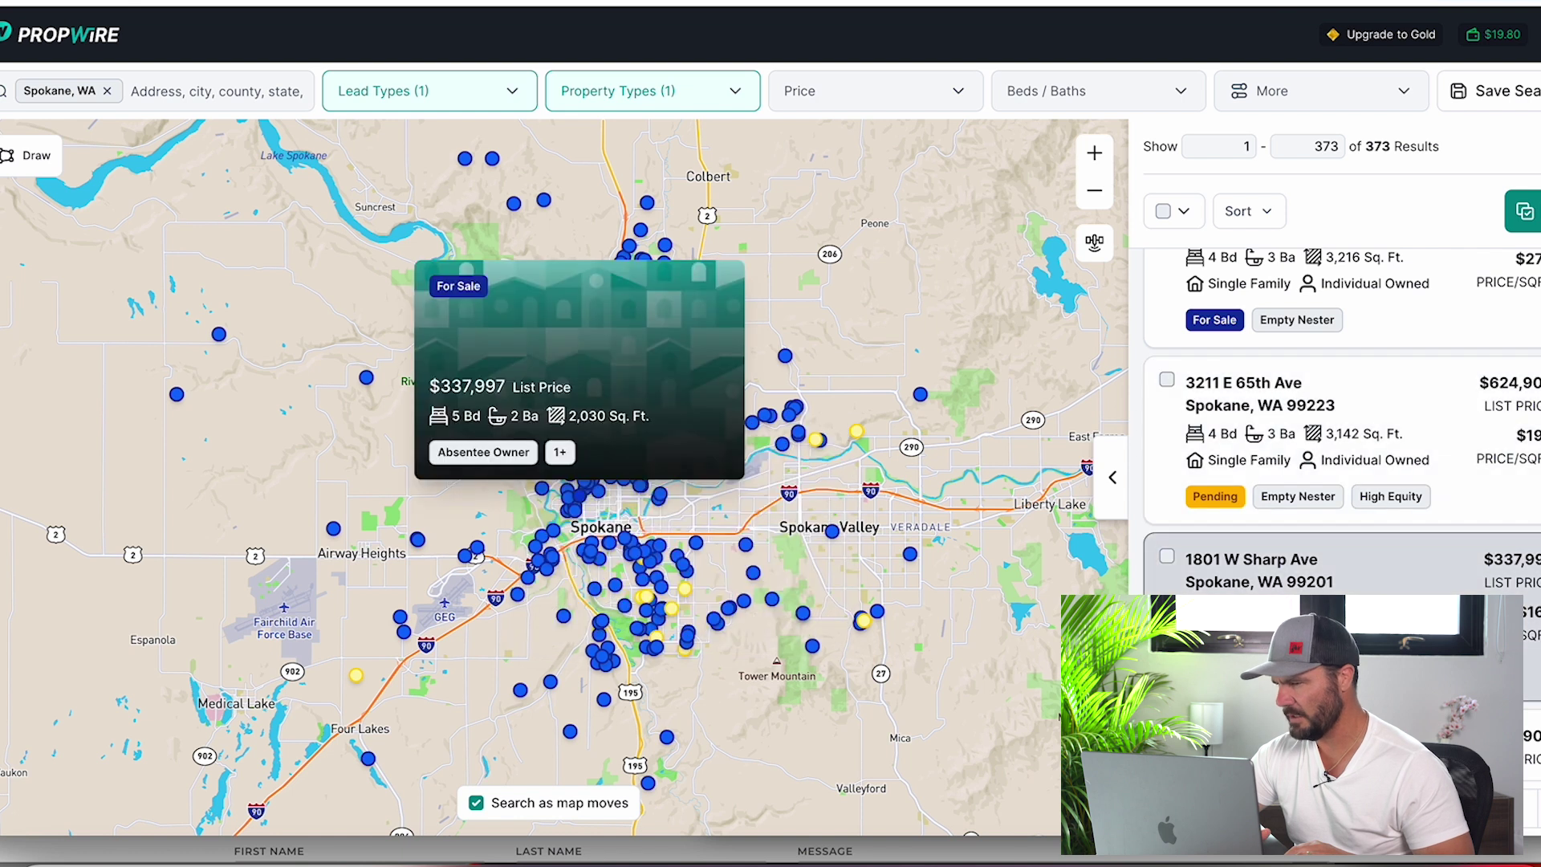
pyautogui.scroll(-3, 1341, 562)
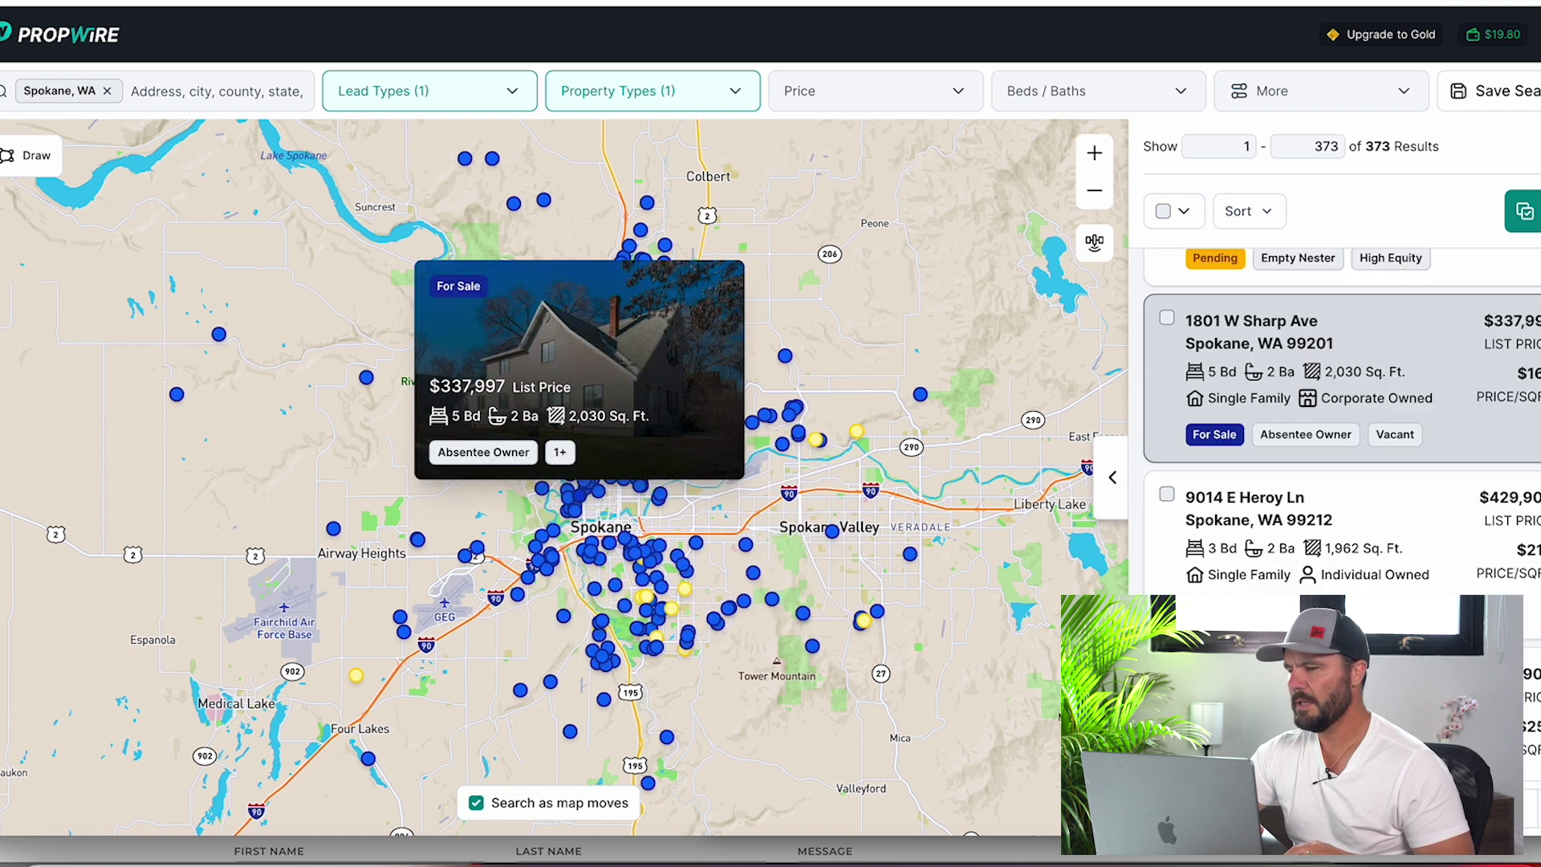
pyautogui.scroll(-2, 1341, 562)
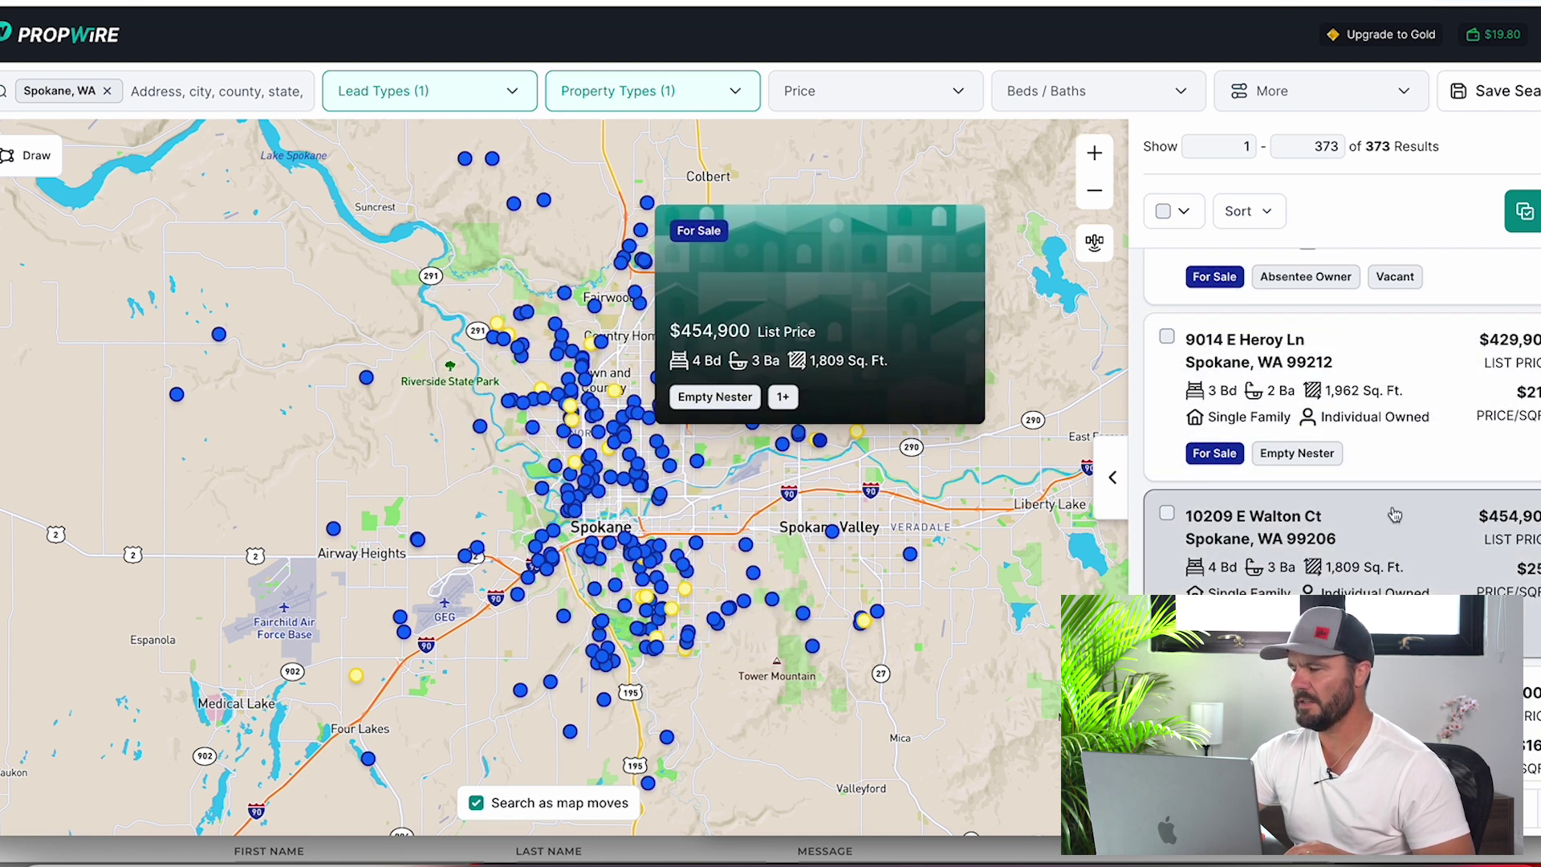
pyautogui.scroll(-2, 1394, 514)
pyautogui.scroll(-5, 1382, 500)
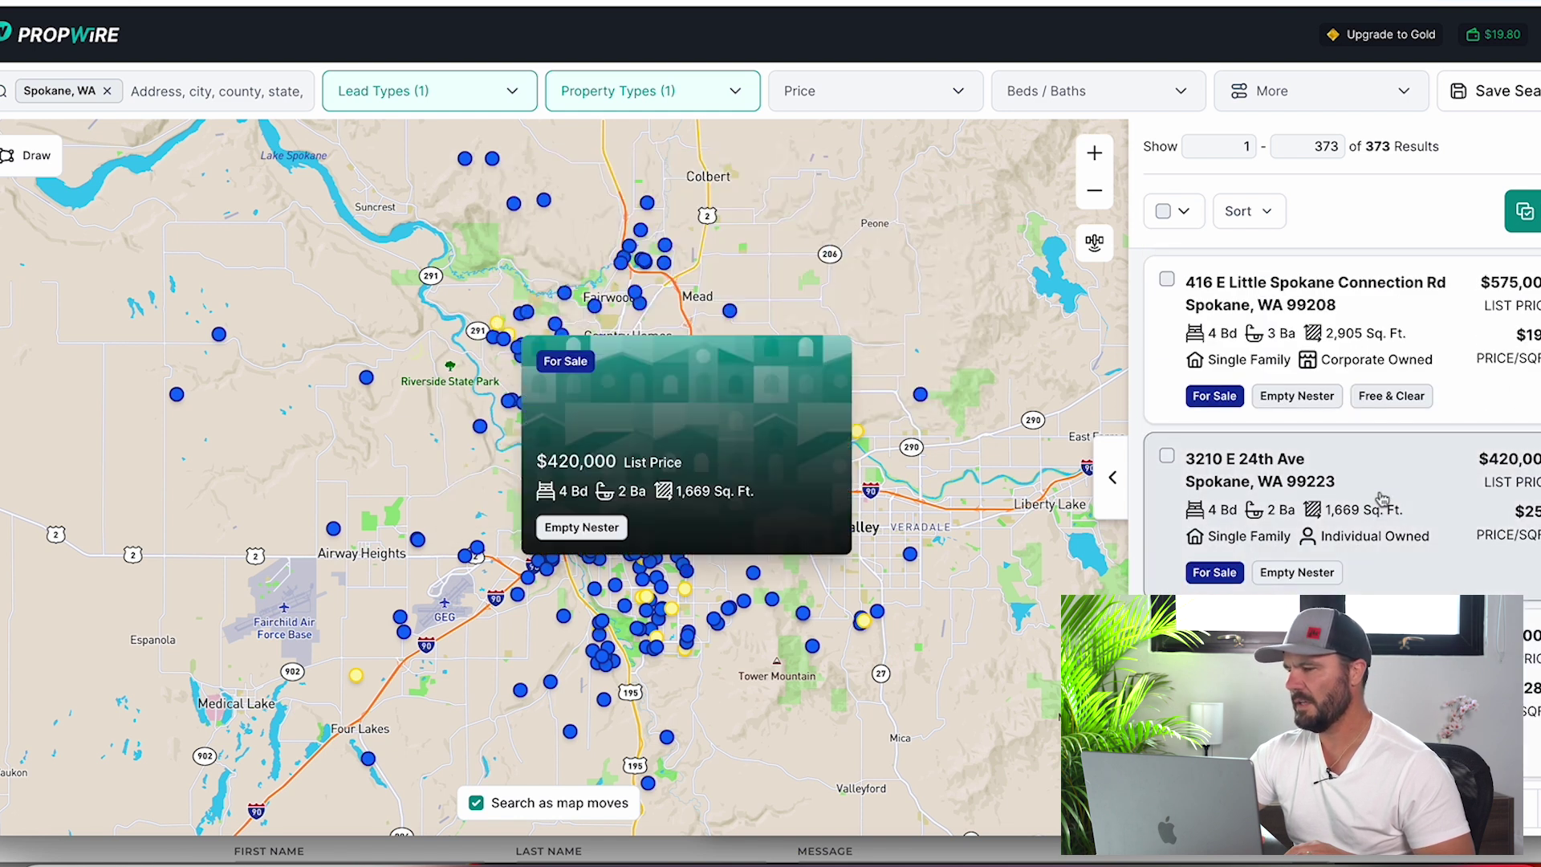
pyautogui.scroll(-3, 1385, 493)
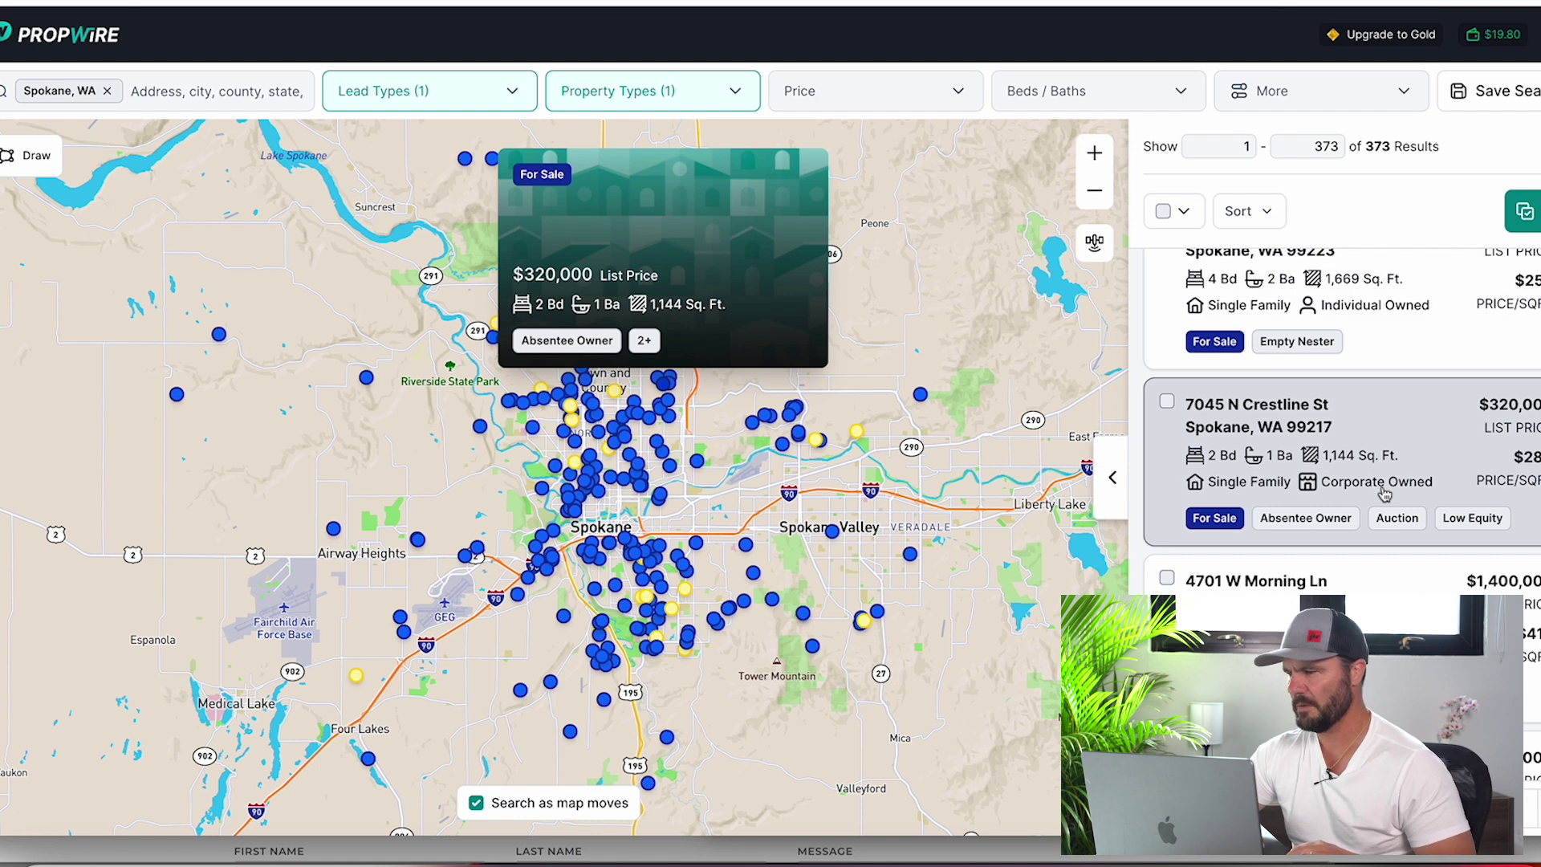
pyautogui.scroll(-10, 1373, 584)
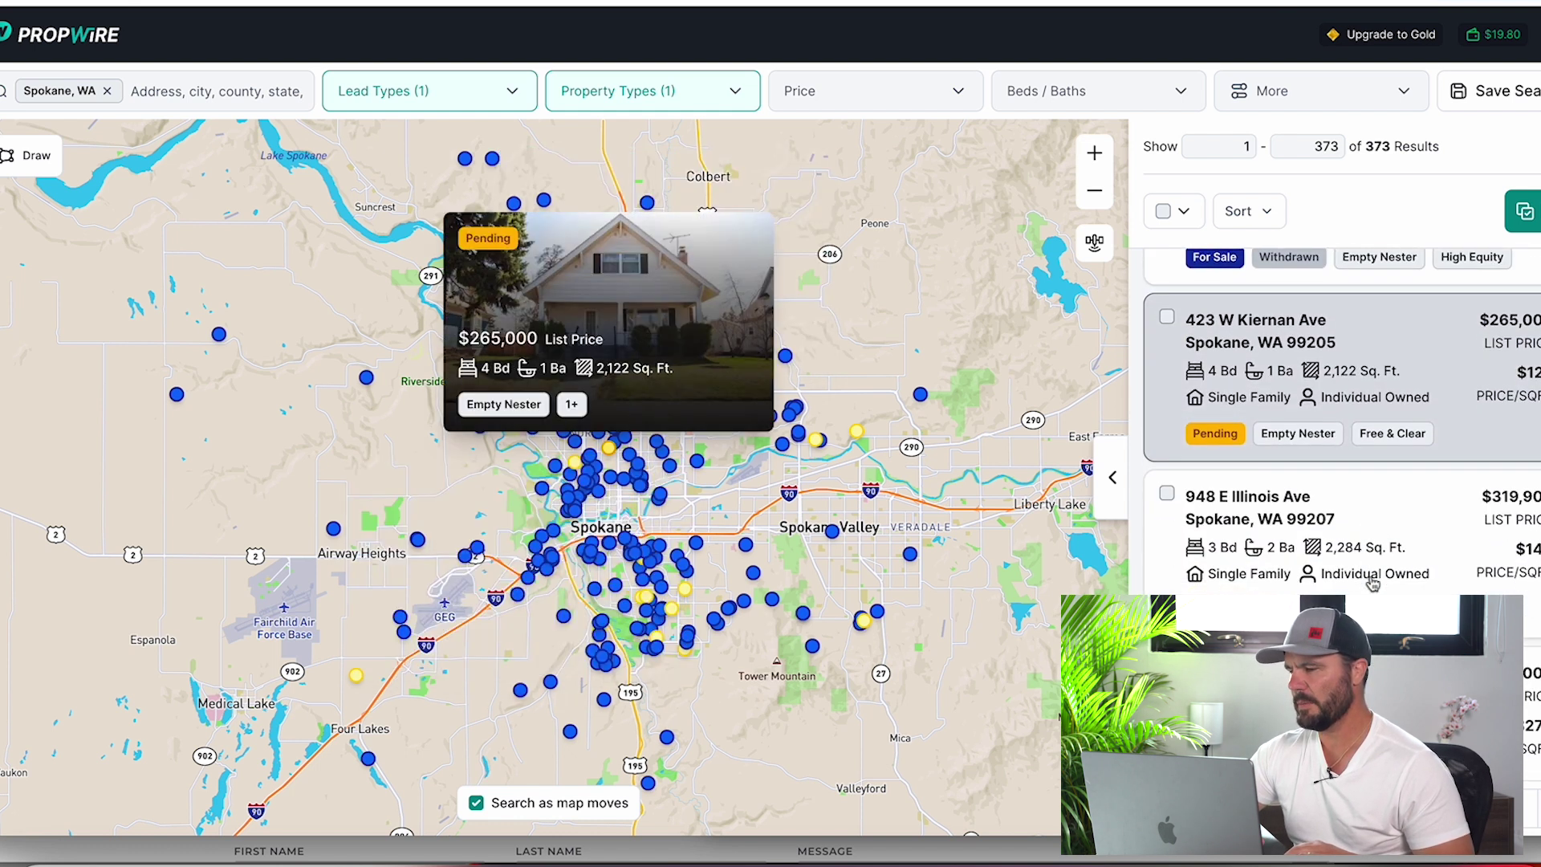
pyautogui.scroll(-10, 1372, 584)
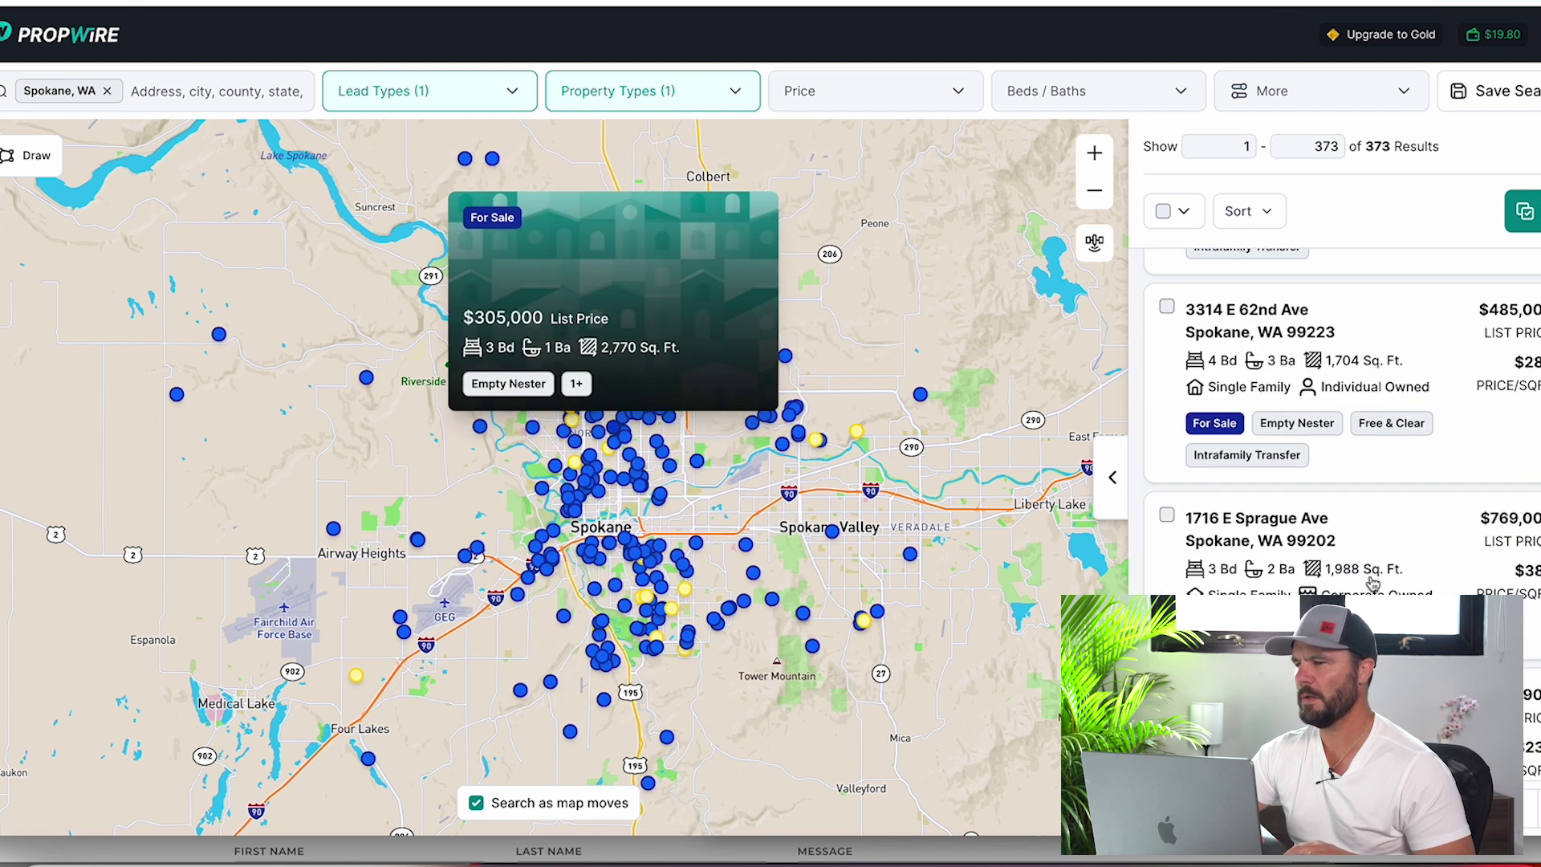
pyautogui.scroll(-3, 1372, 584)
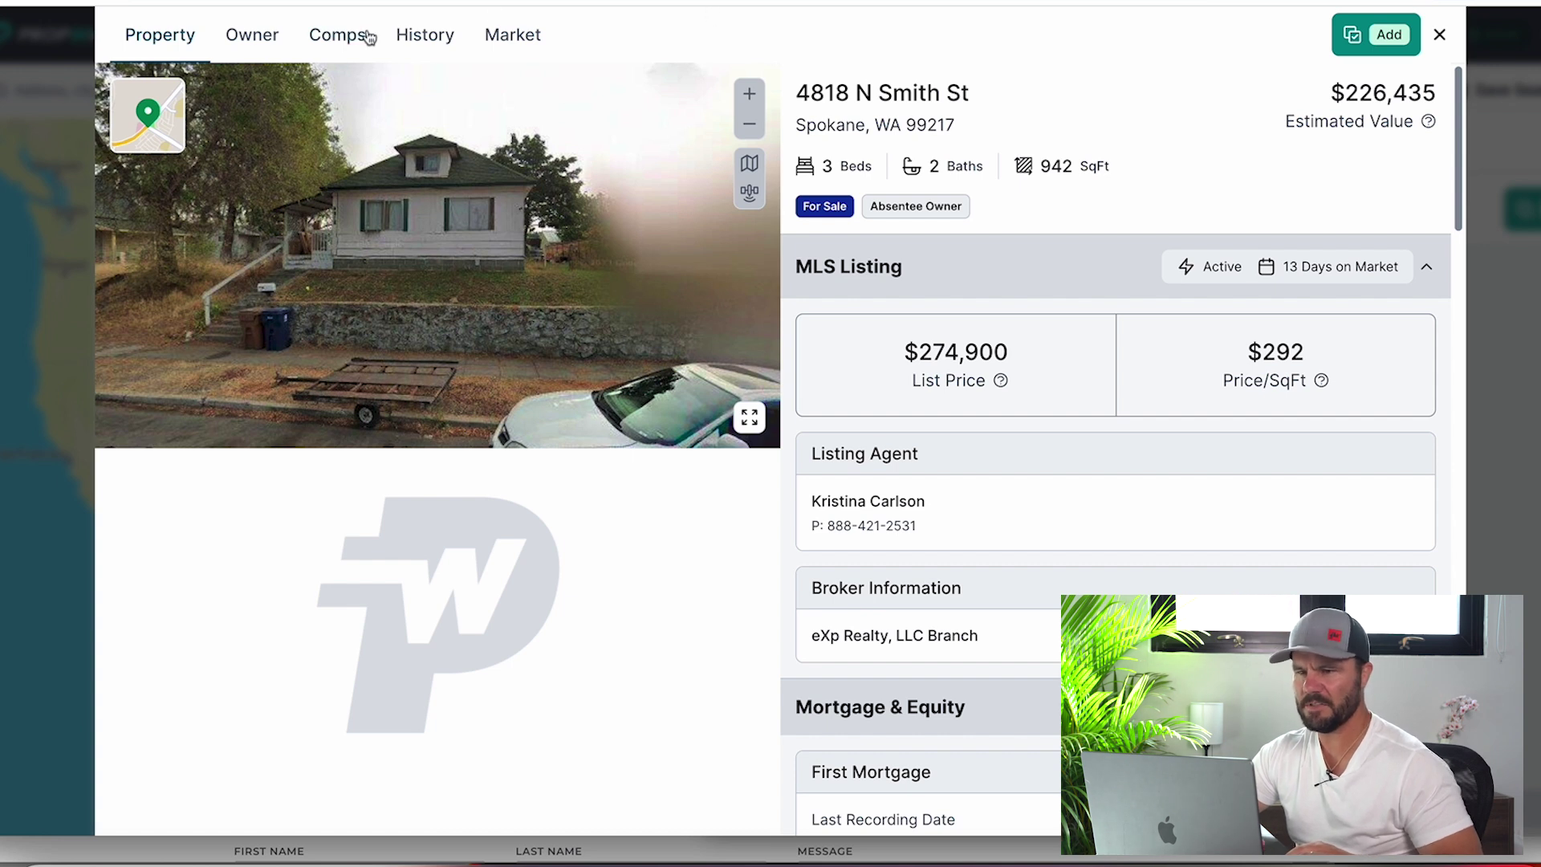
# - Review the opened property's past transactions, its owner's mailing location and the full list of properties in the owner's portfolio
pyautogui.click(425, 50)
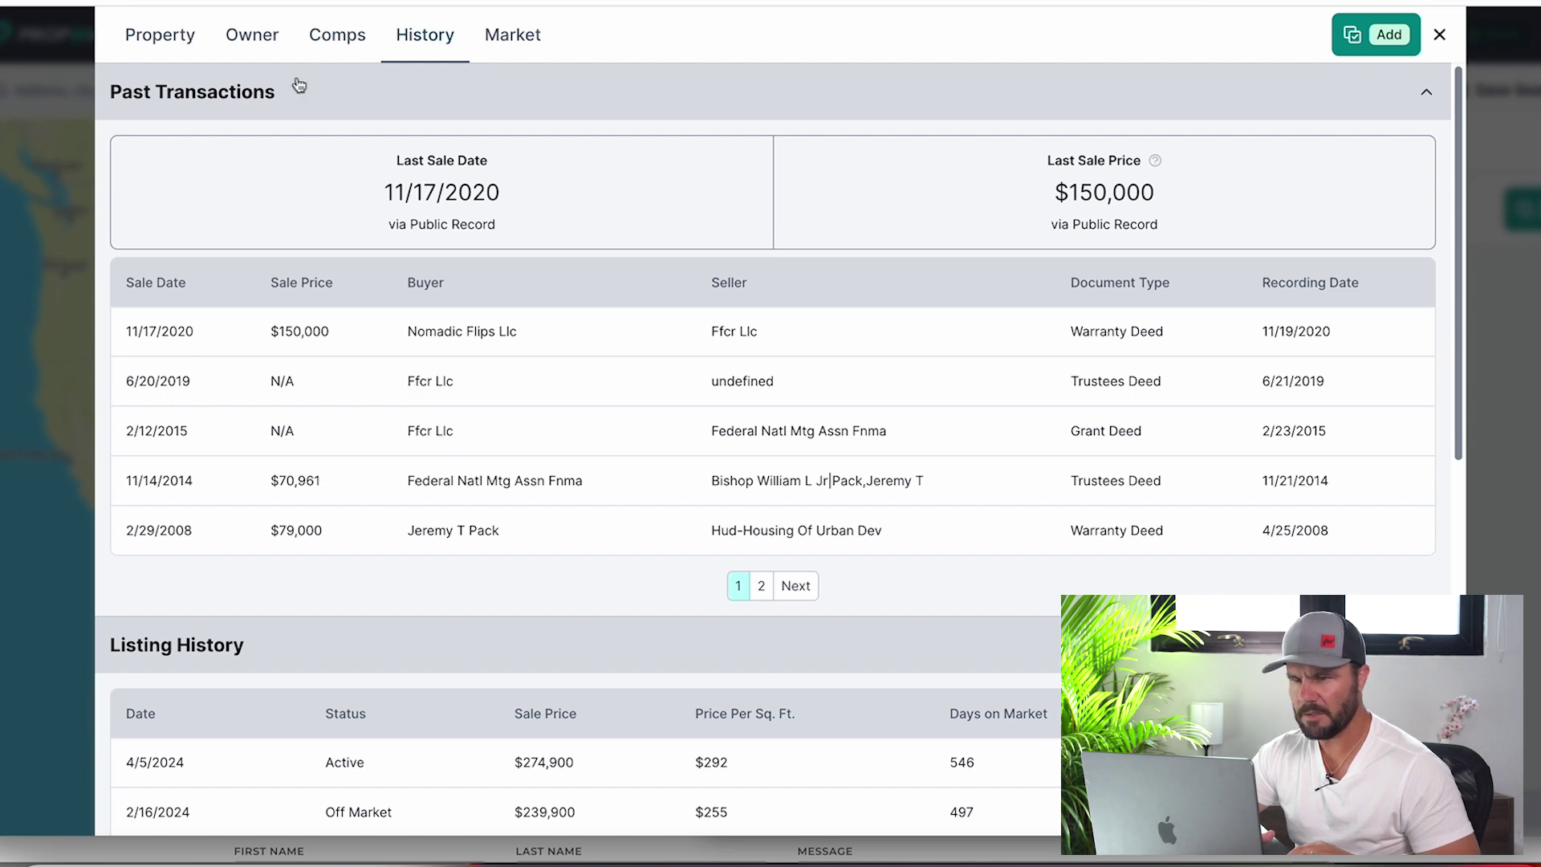
pyautogui.click(259, 47)
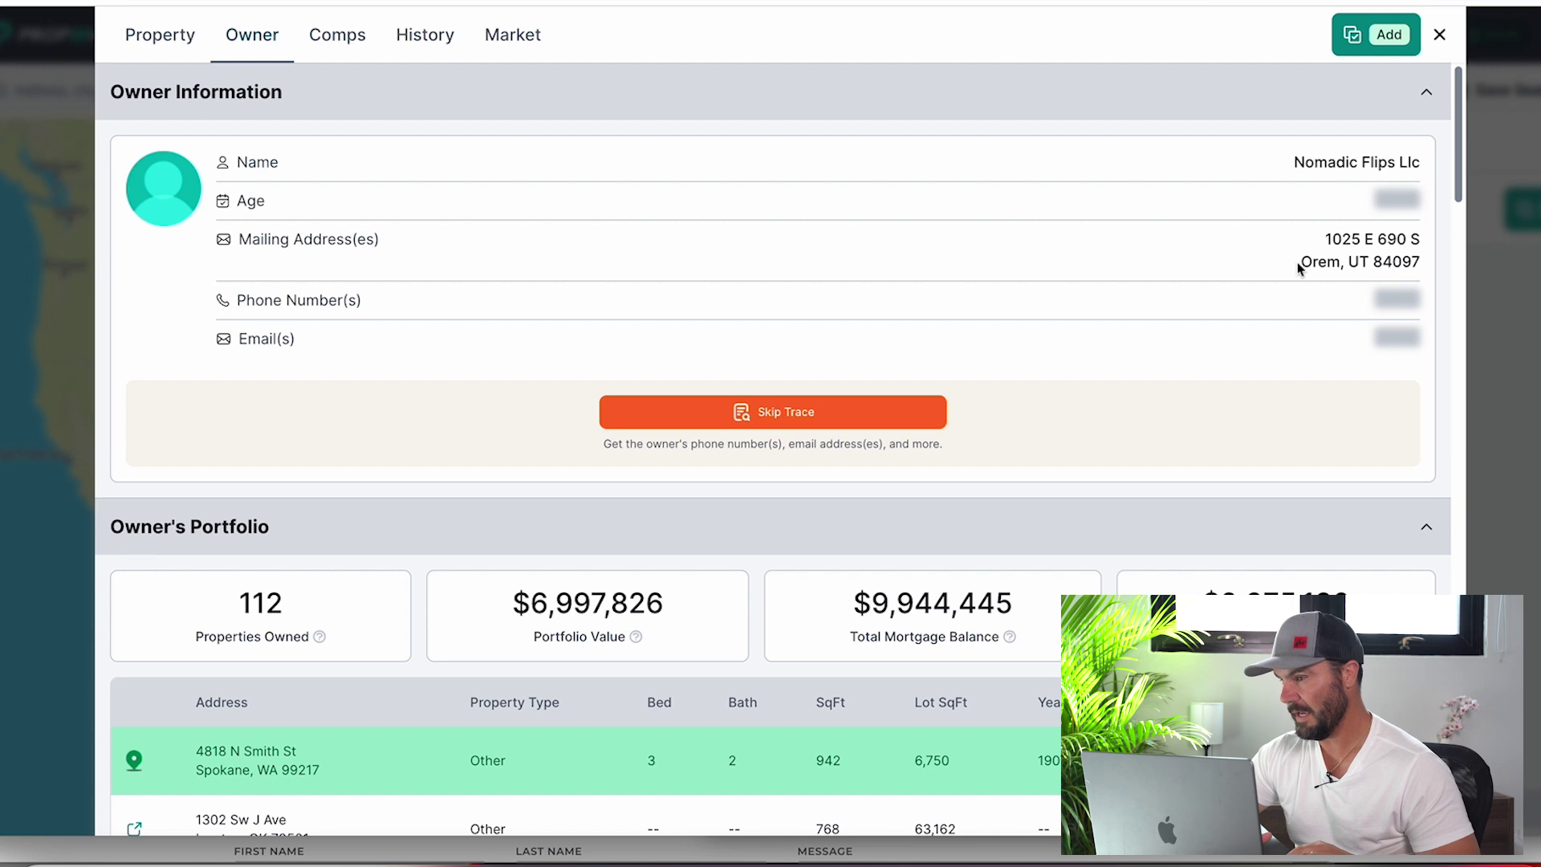
pyautogui.moveTo(1301, 262); pyautogui.dragTo(1411, 263)
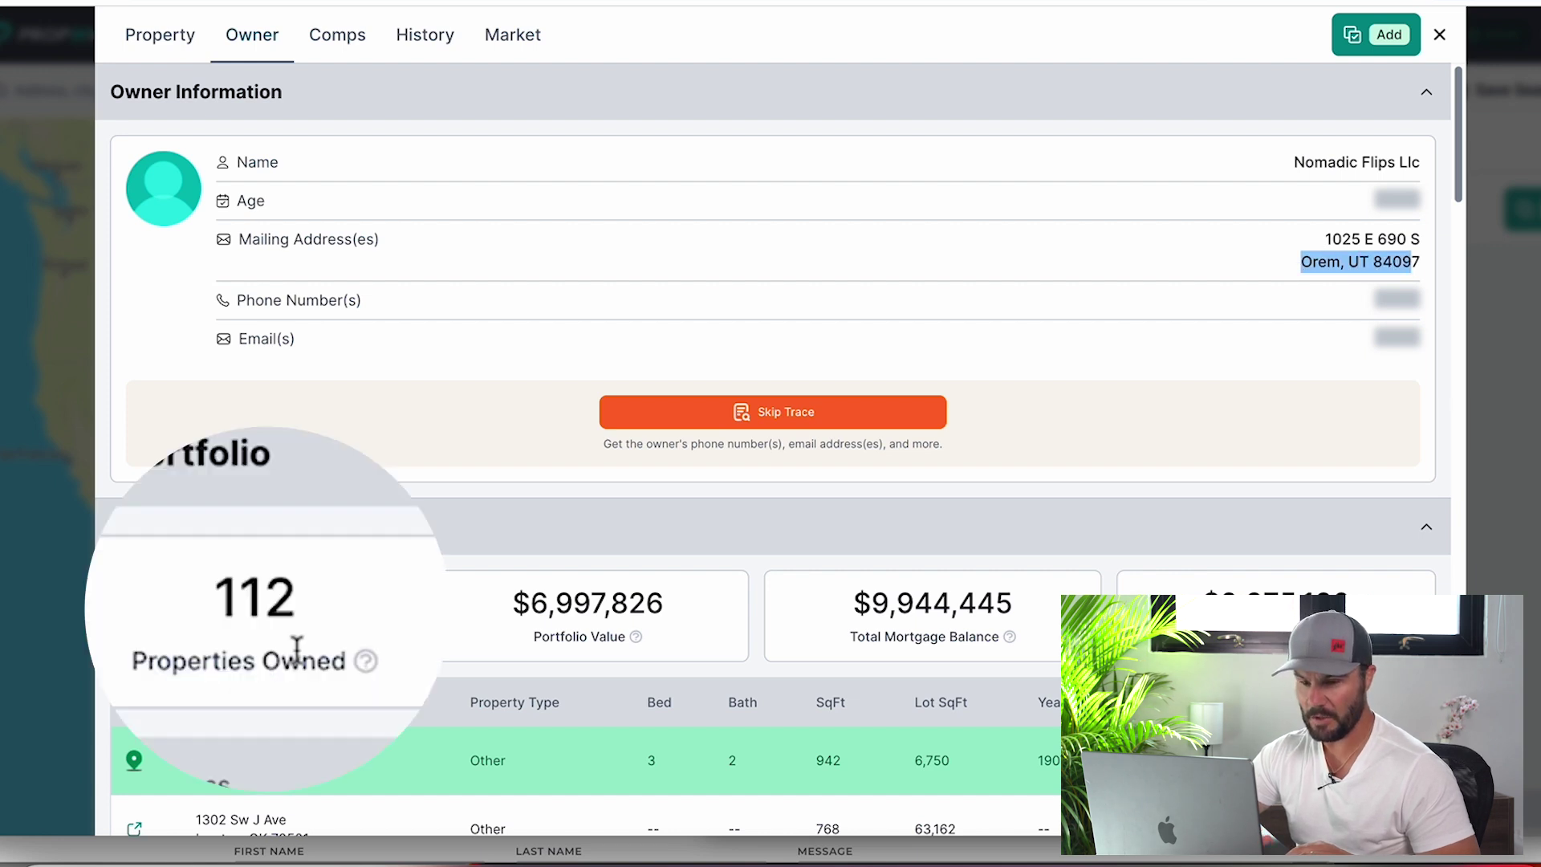
pyautogui.click(204, 598)
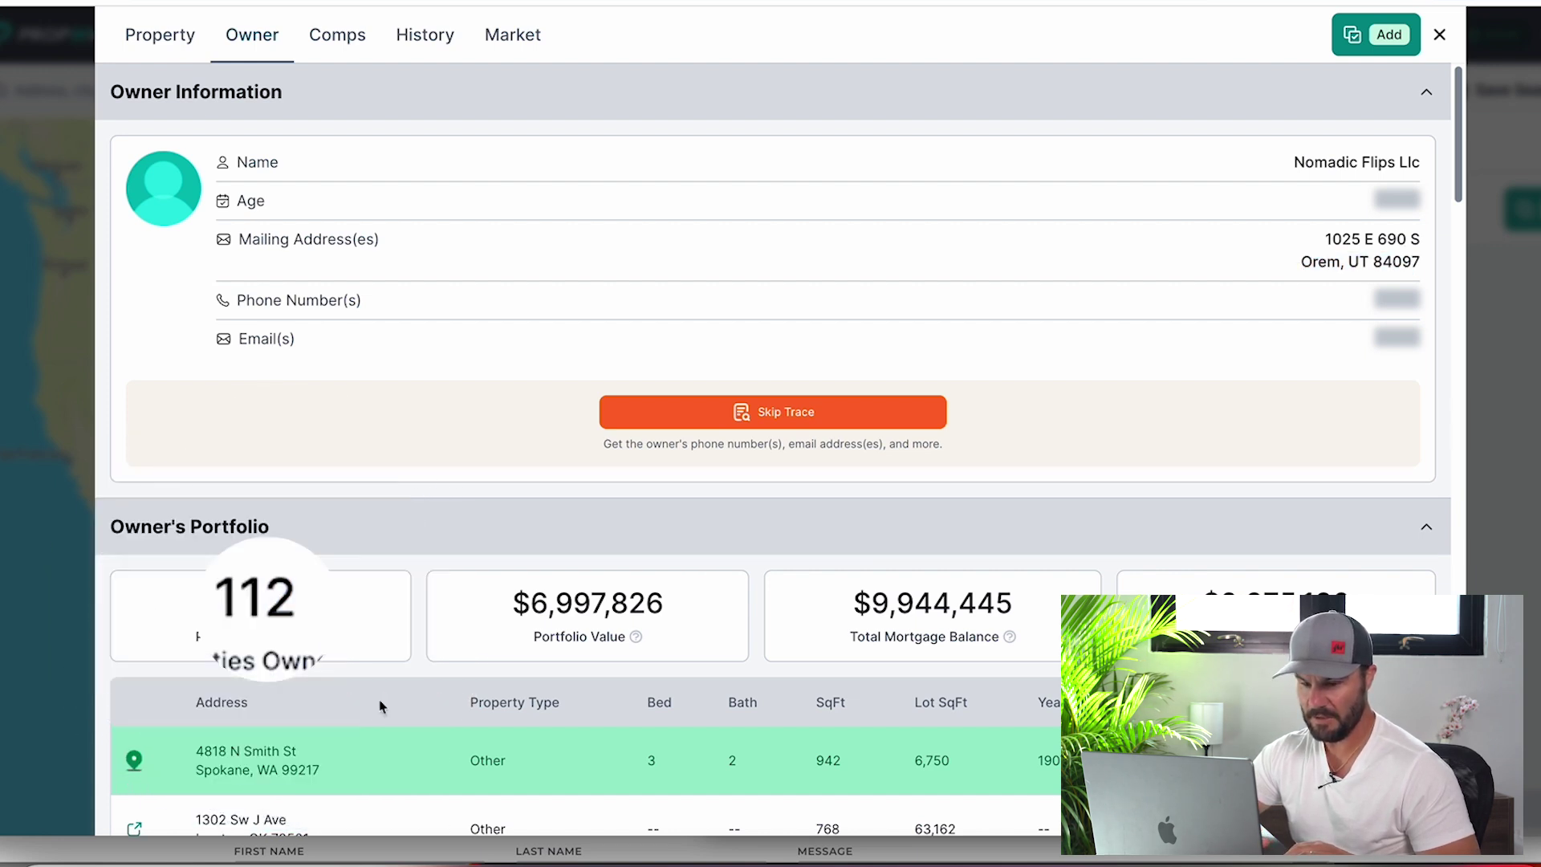
pyautogui.scroll(-6, 381, 704)
pyautogui.scroll(-2, 381, 707)
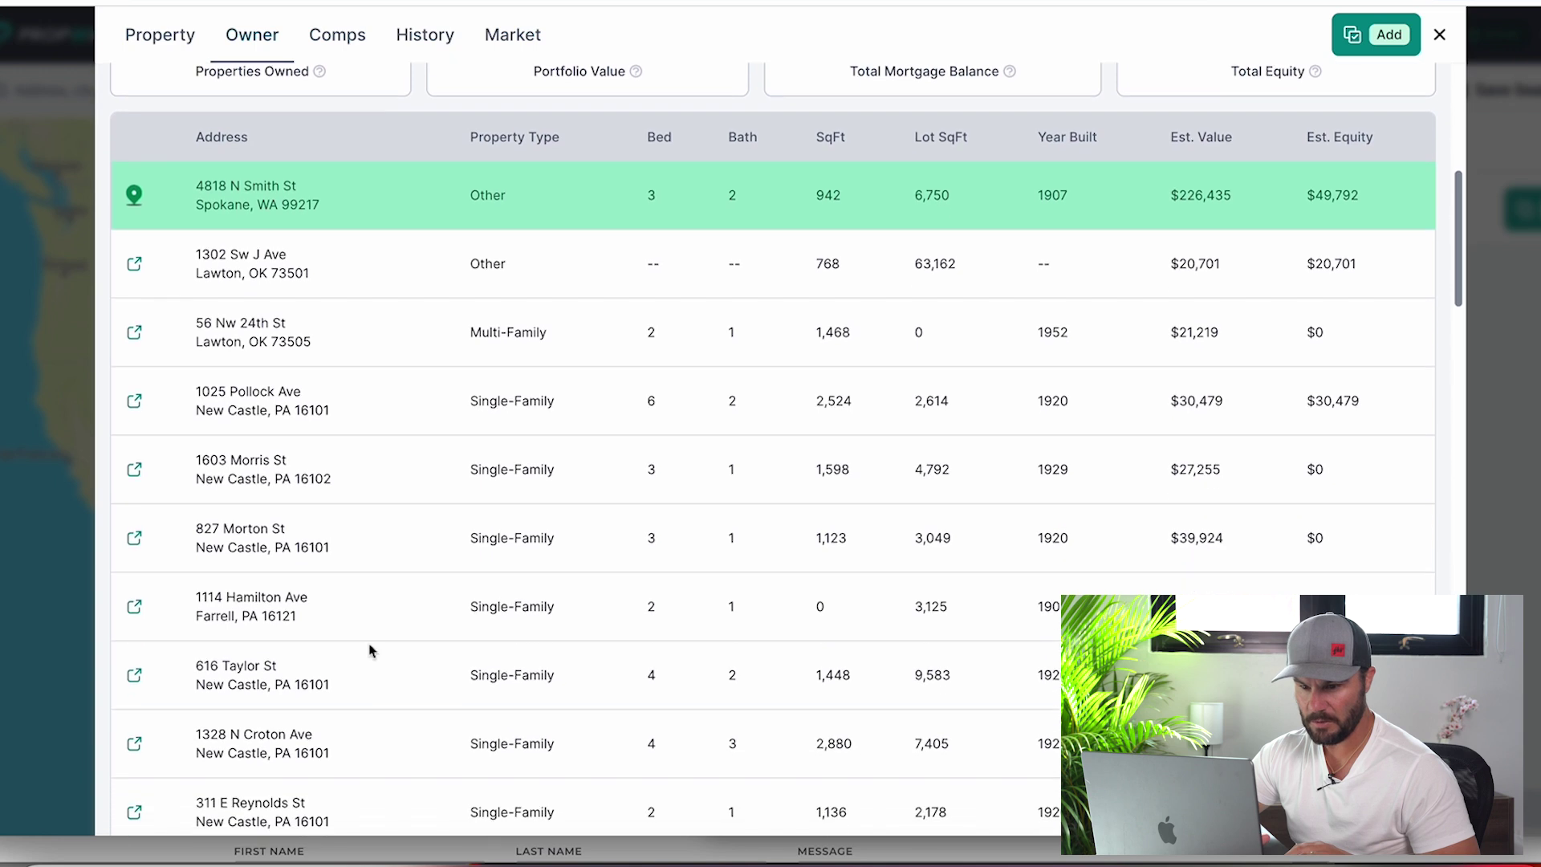
pyautogui.scroll(-11, 358, 580)
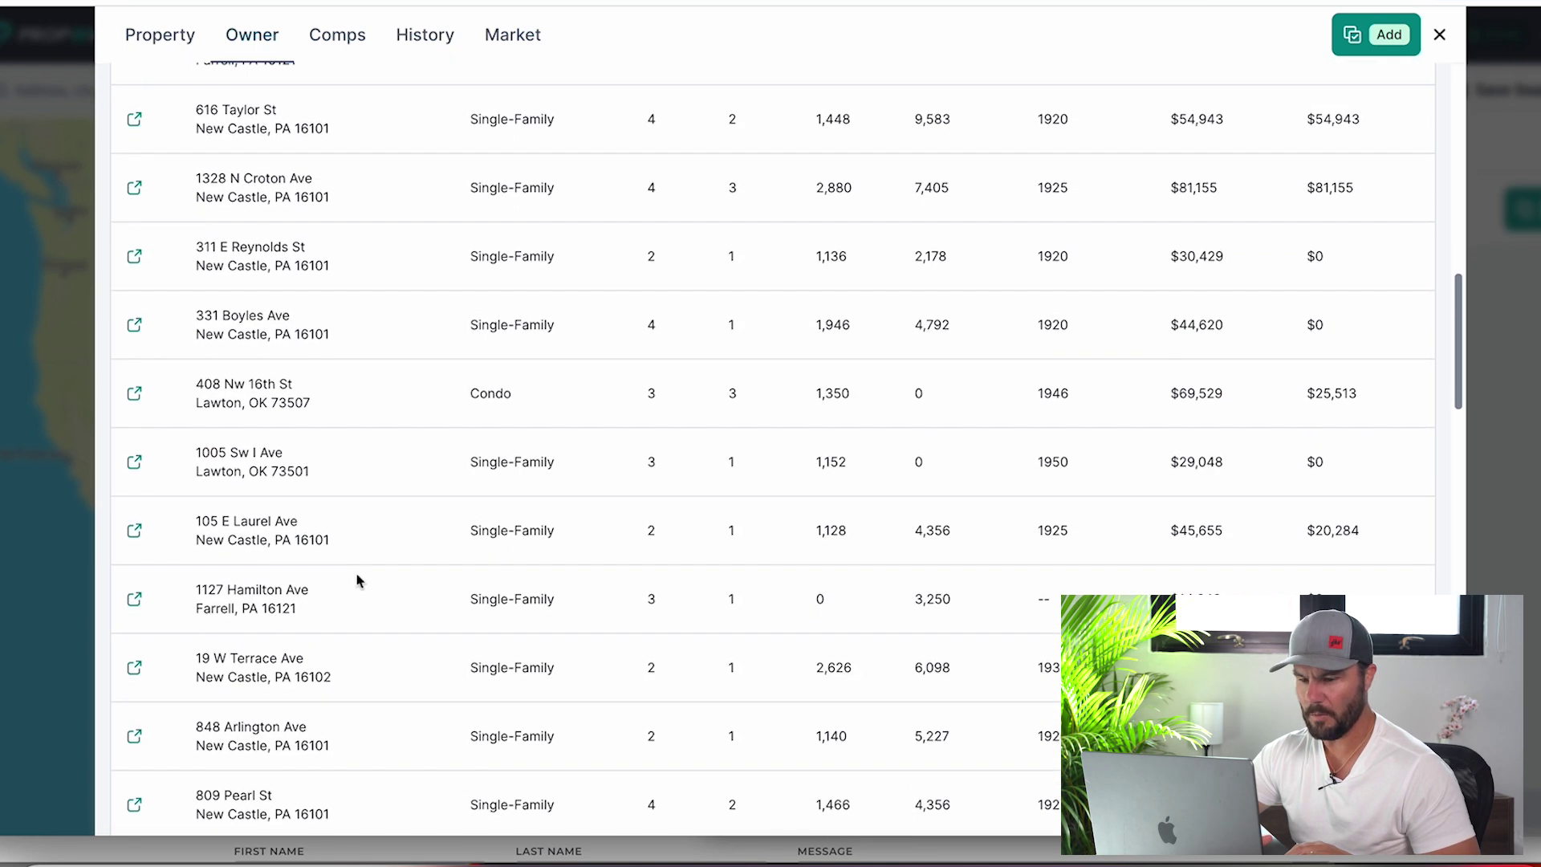
pyautogui.scroll(15, 358, 580)
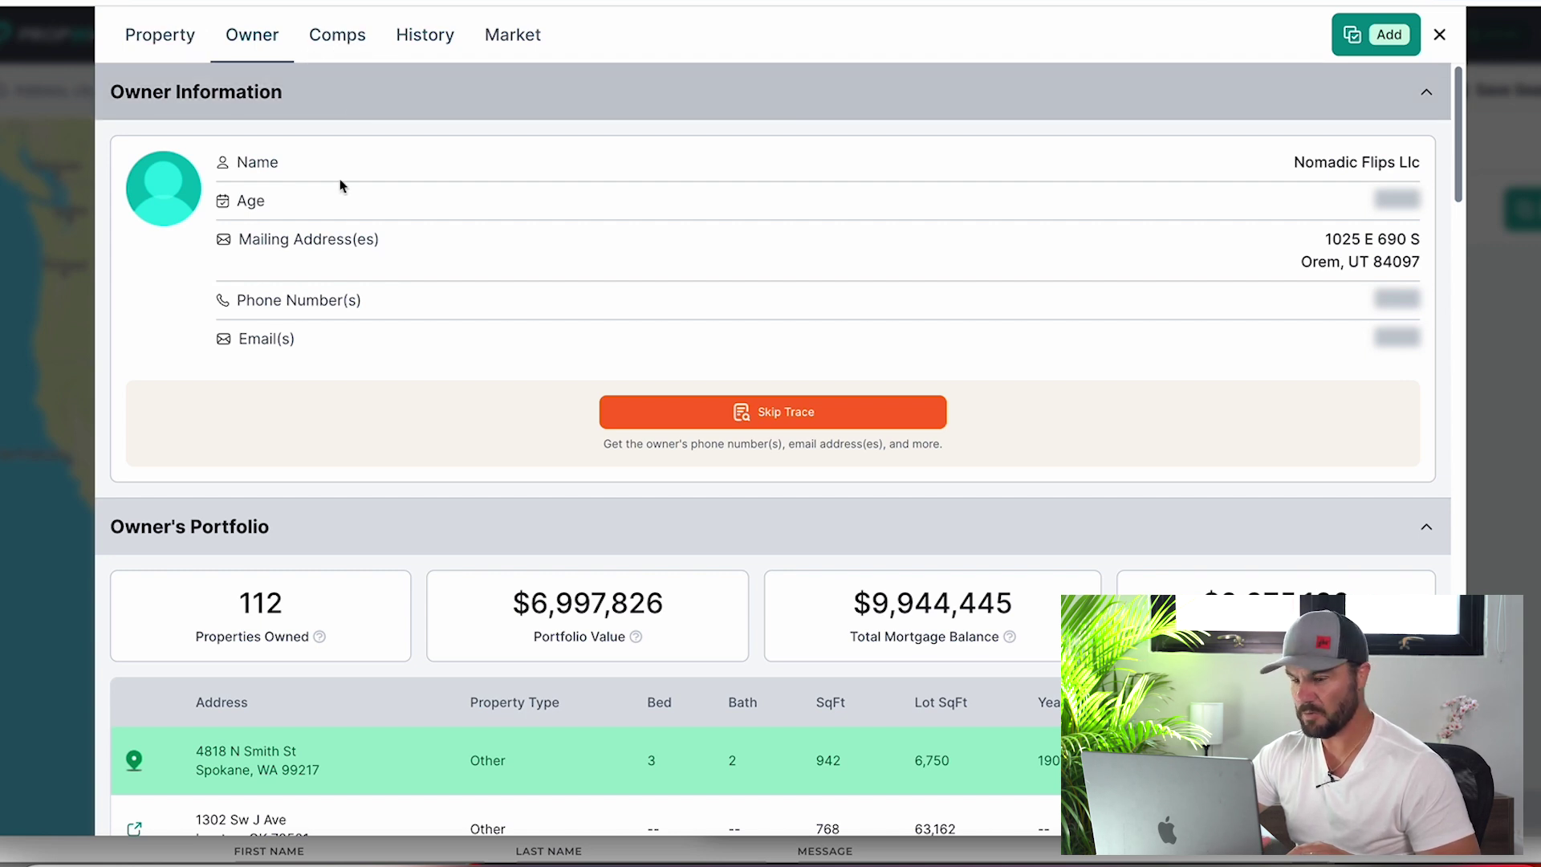
# - Check the property's sale history against its MLS listing details, including the dated price and status entries in the listing history
pyautogui.click(411, 44)
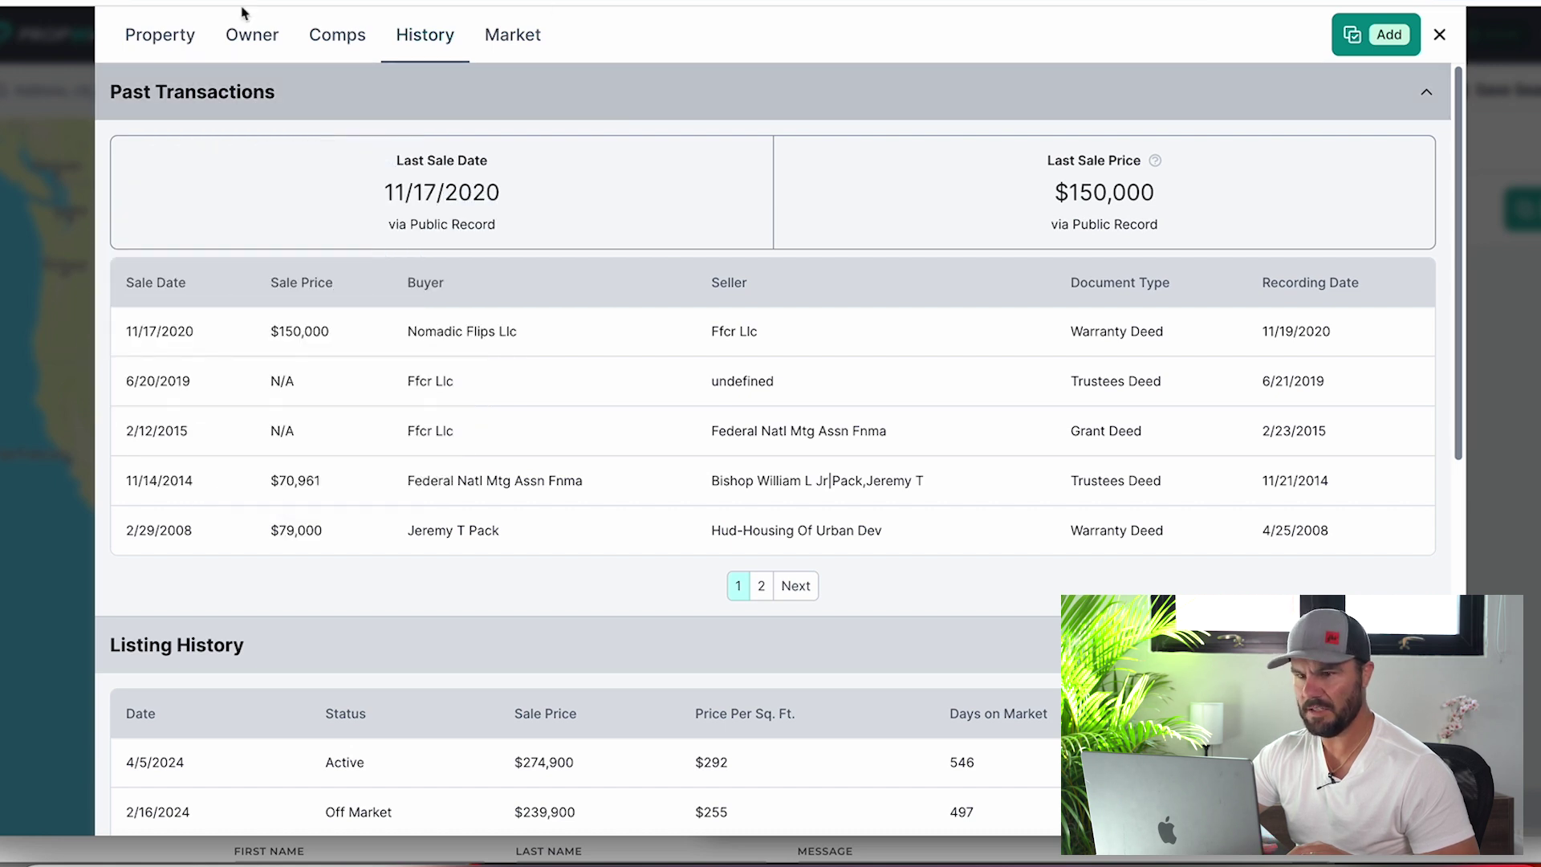
pyautogui.click(178, 38)
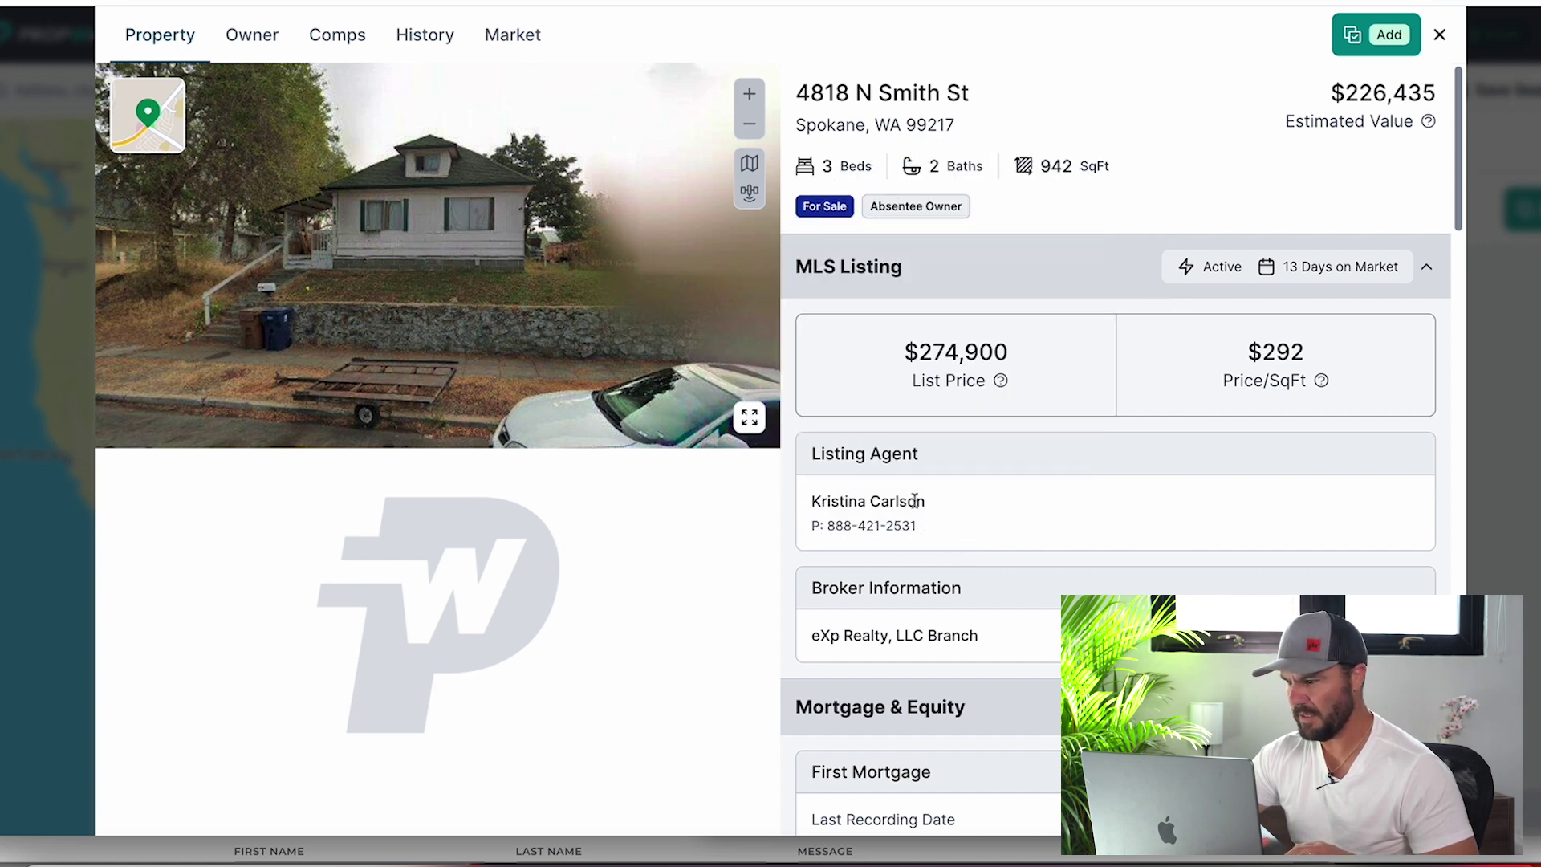
pyautogui.scroll(-5, 915, 504)
pyautogui.scroll(5, 915, 508)
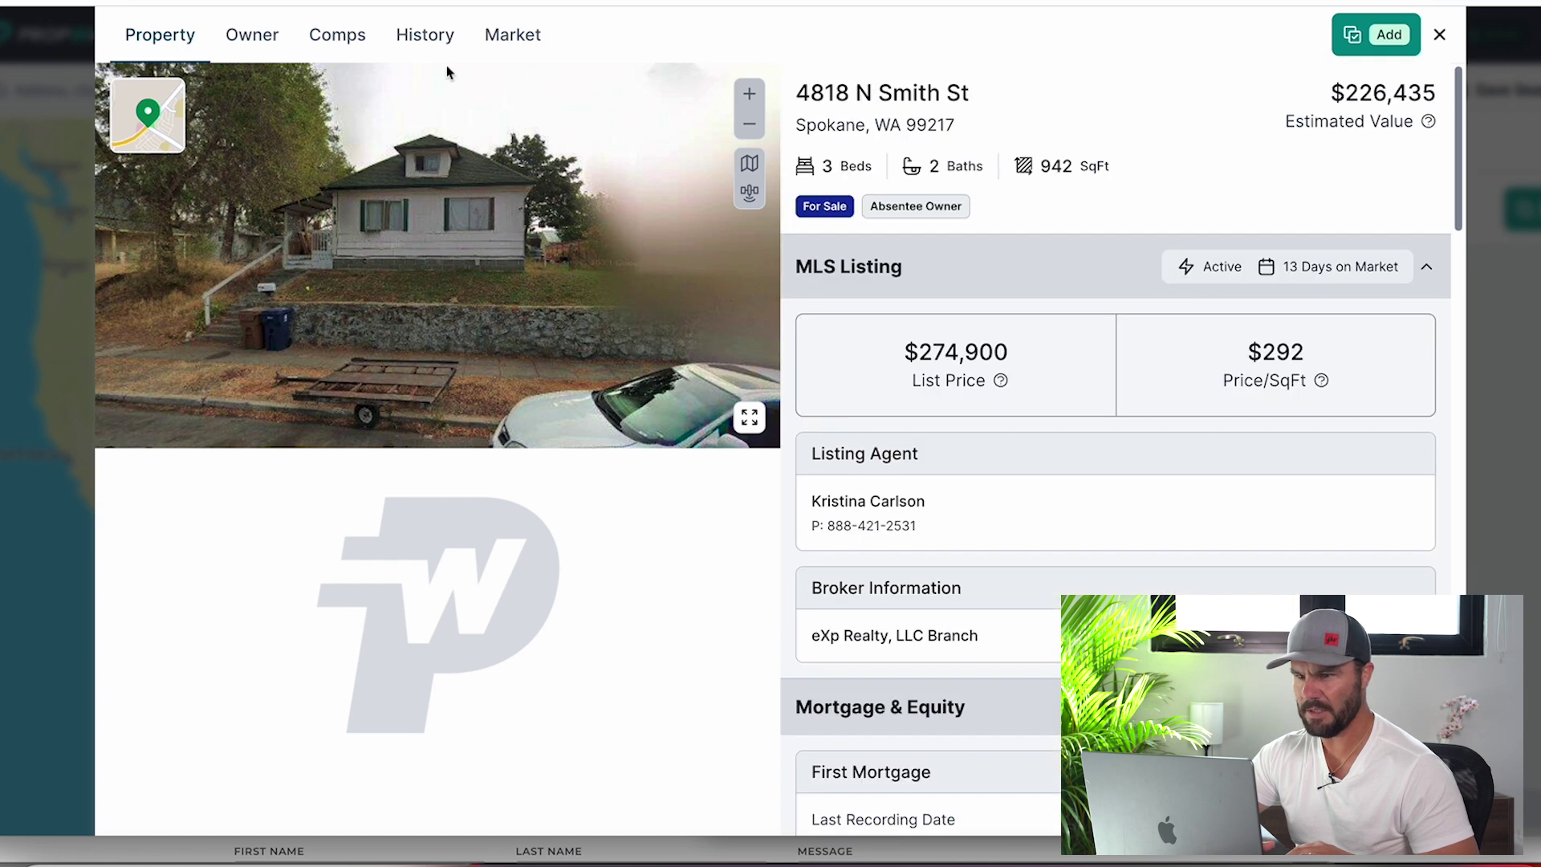
pyautogui.click(425, 38)
pyautogui.scroll(-5, 843, 503)
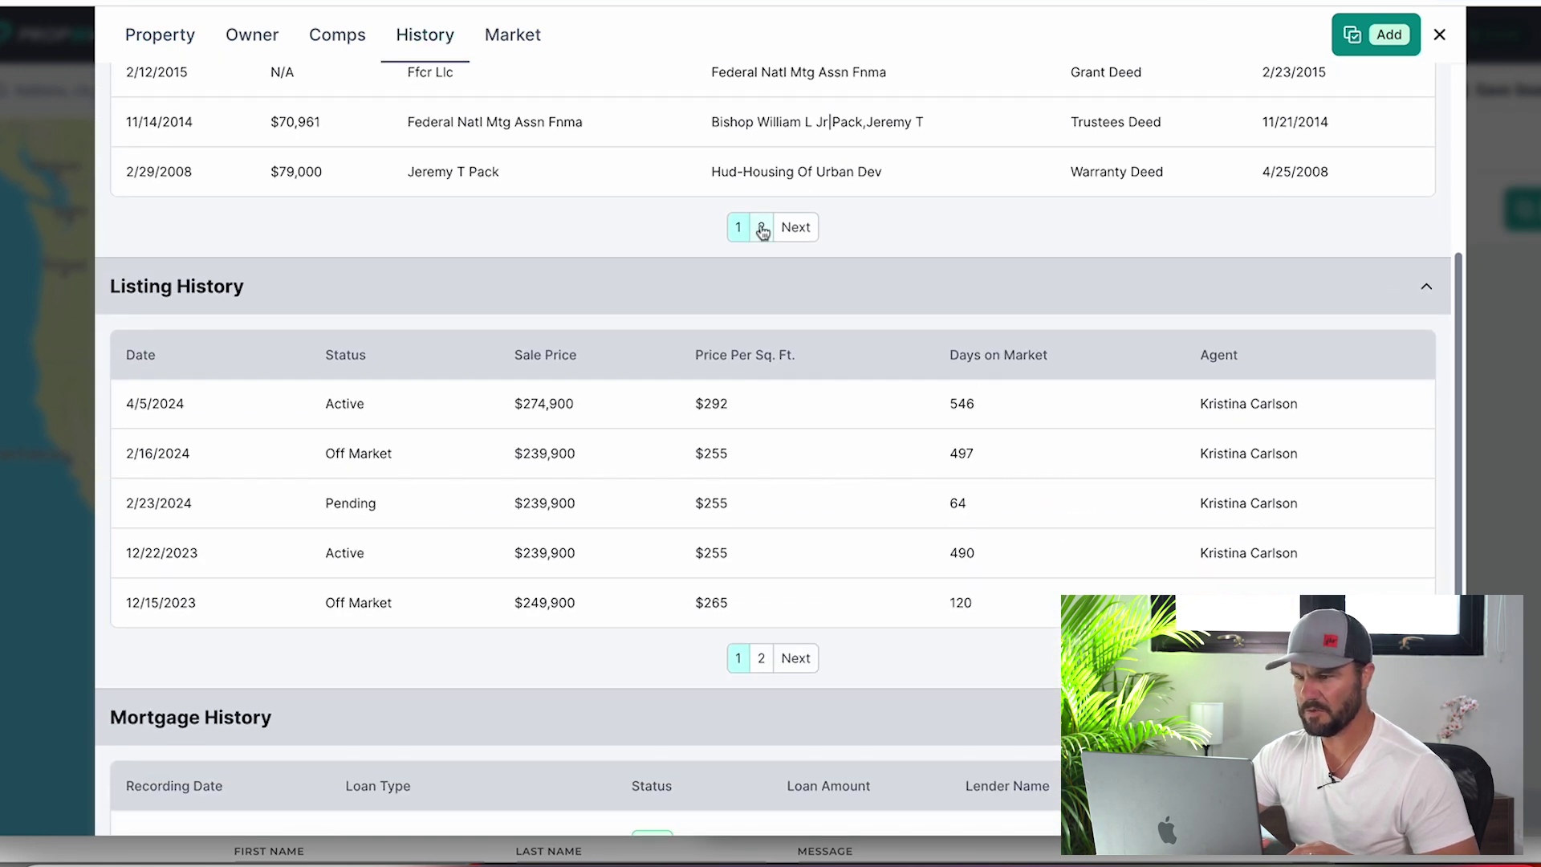
pyautogui.scroll(3, 763, 231)
pyautogui.scroll(2, 716, 305)
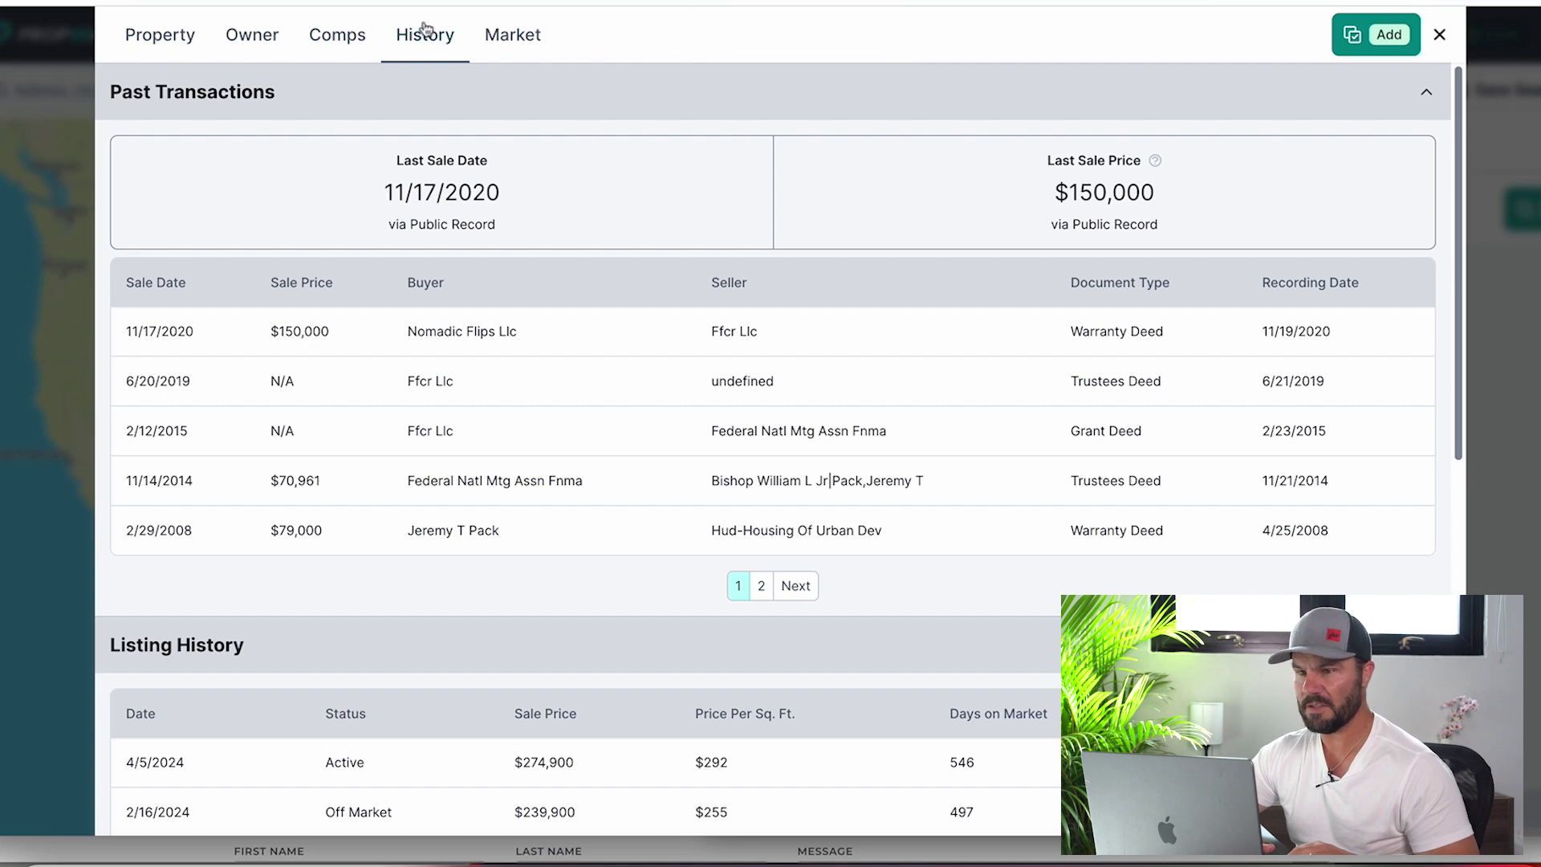
# - Draw a four-sided comps search area around the subject property, bounded by E Rowan Ave, N Crestline St and the N Spokane Corridor
pyautogui.click(345, 49)
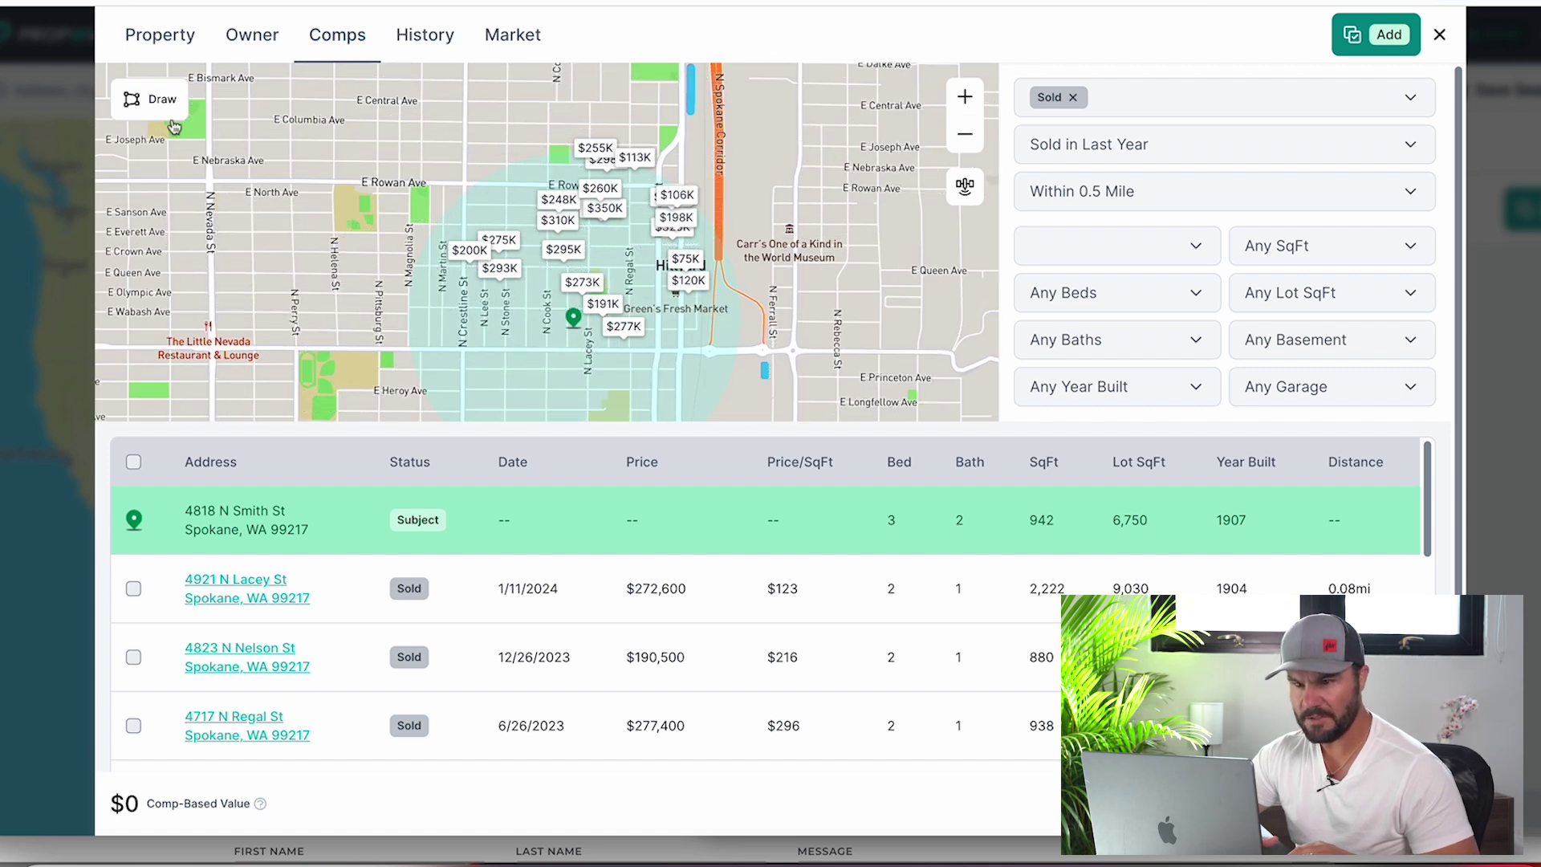
pyautogui.click(162, 103)
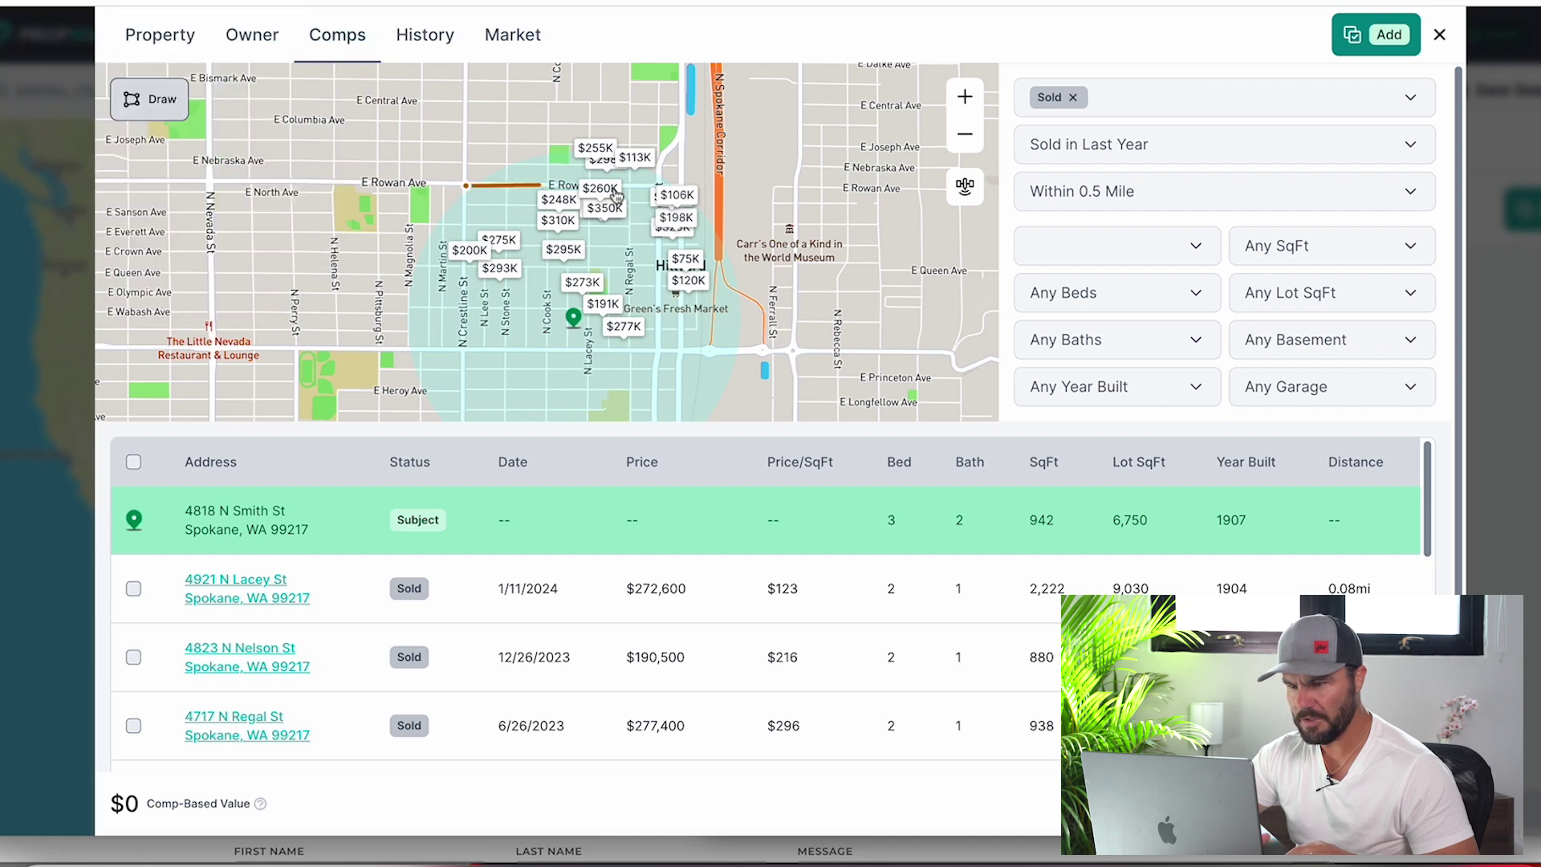
pyautogui.click(718, 188)
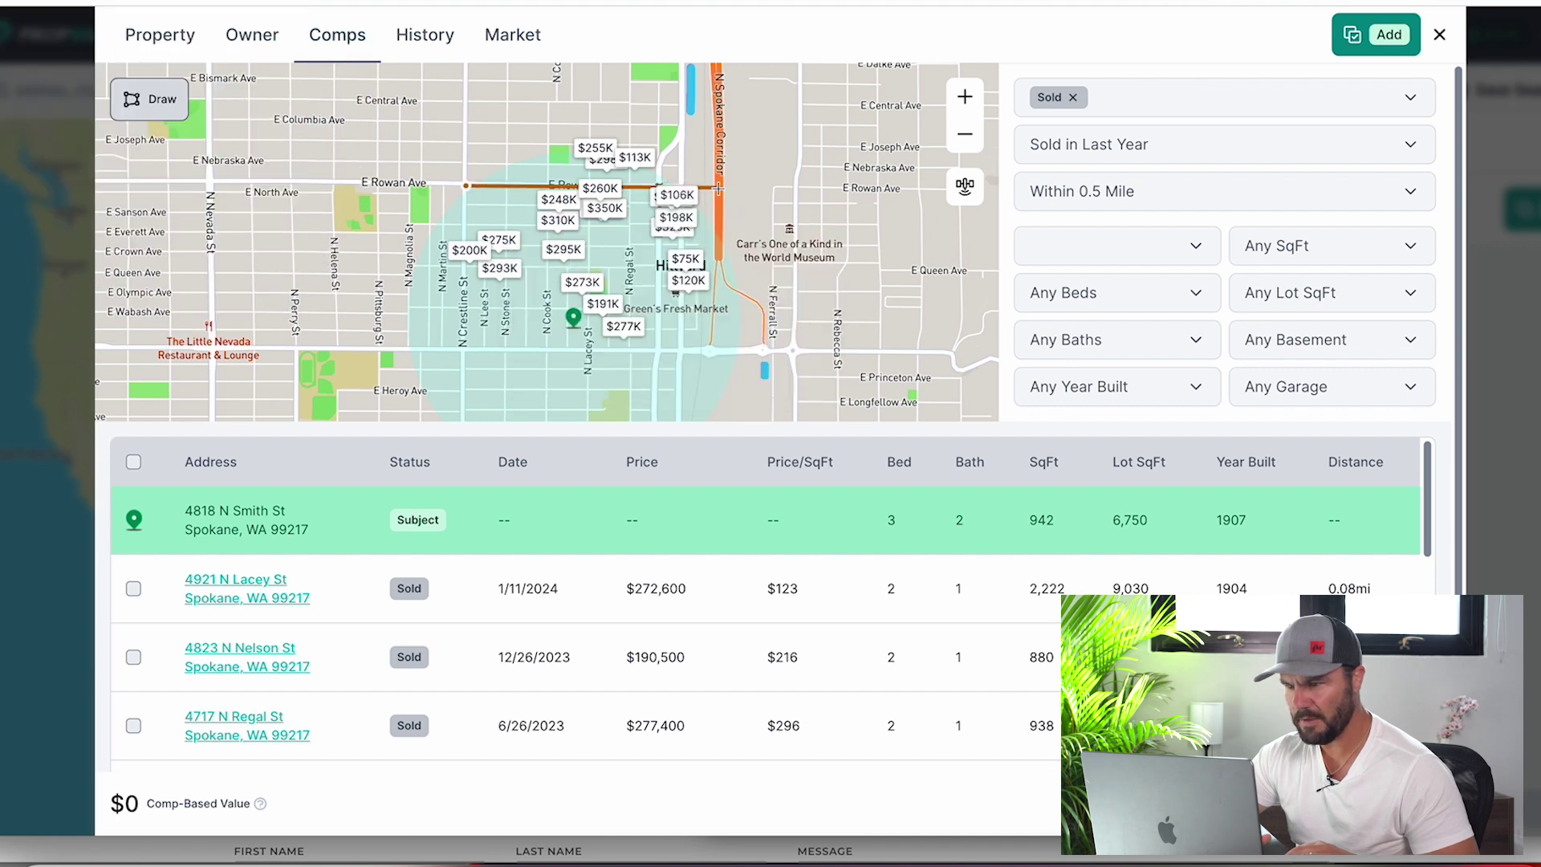
pyautogui.click(720, 353)
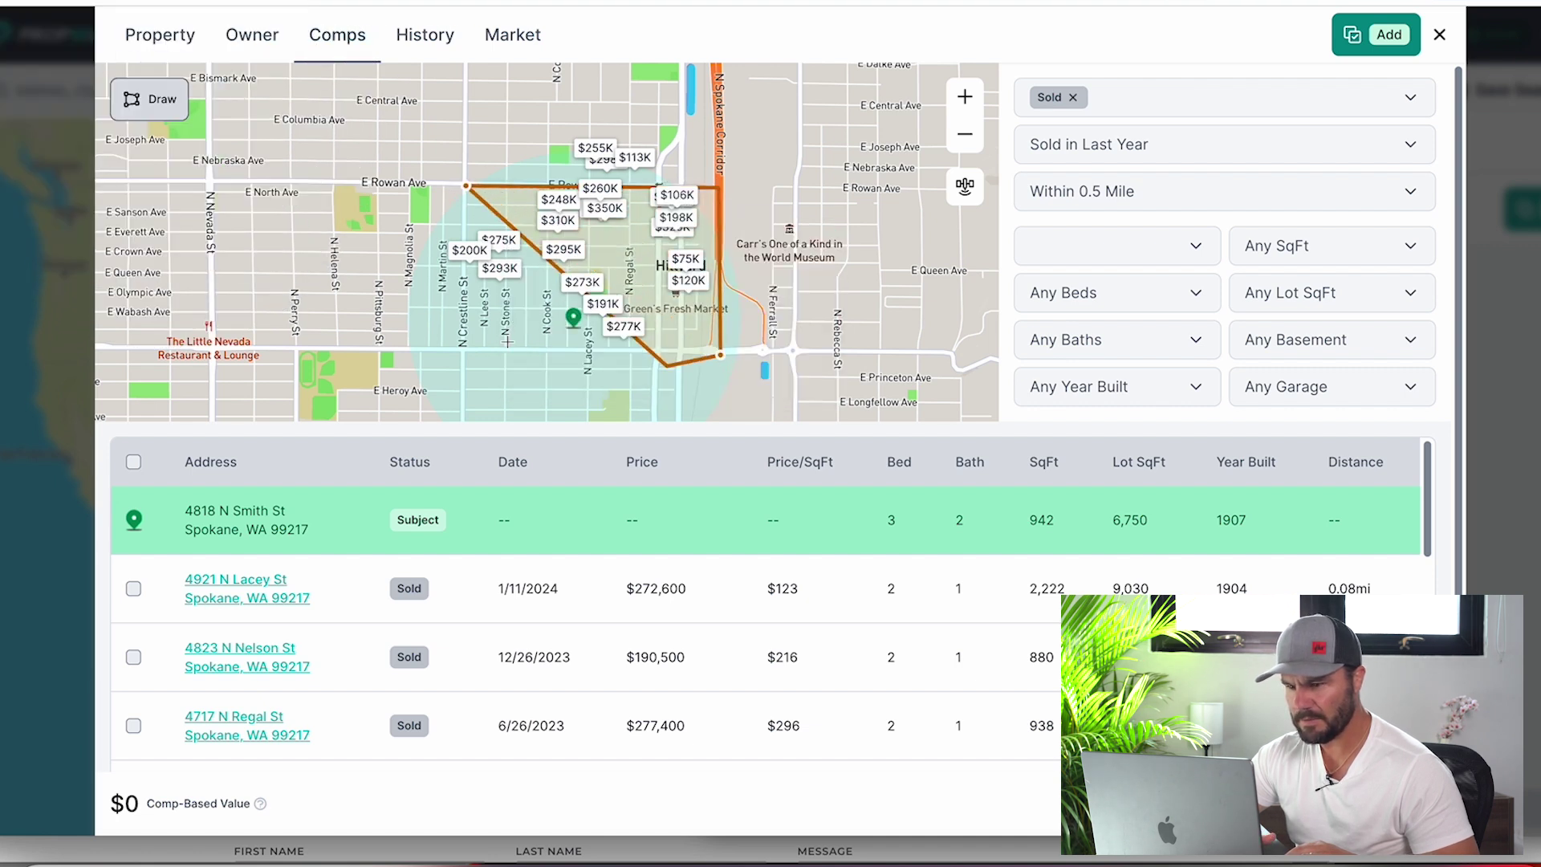
pyautogui.click(459, 347)
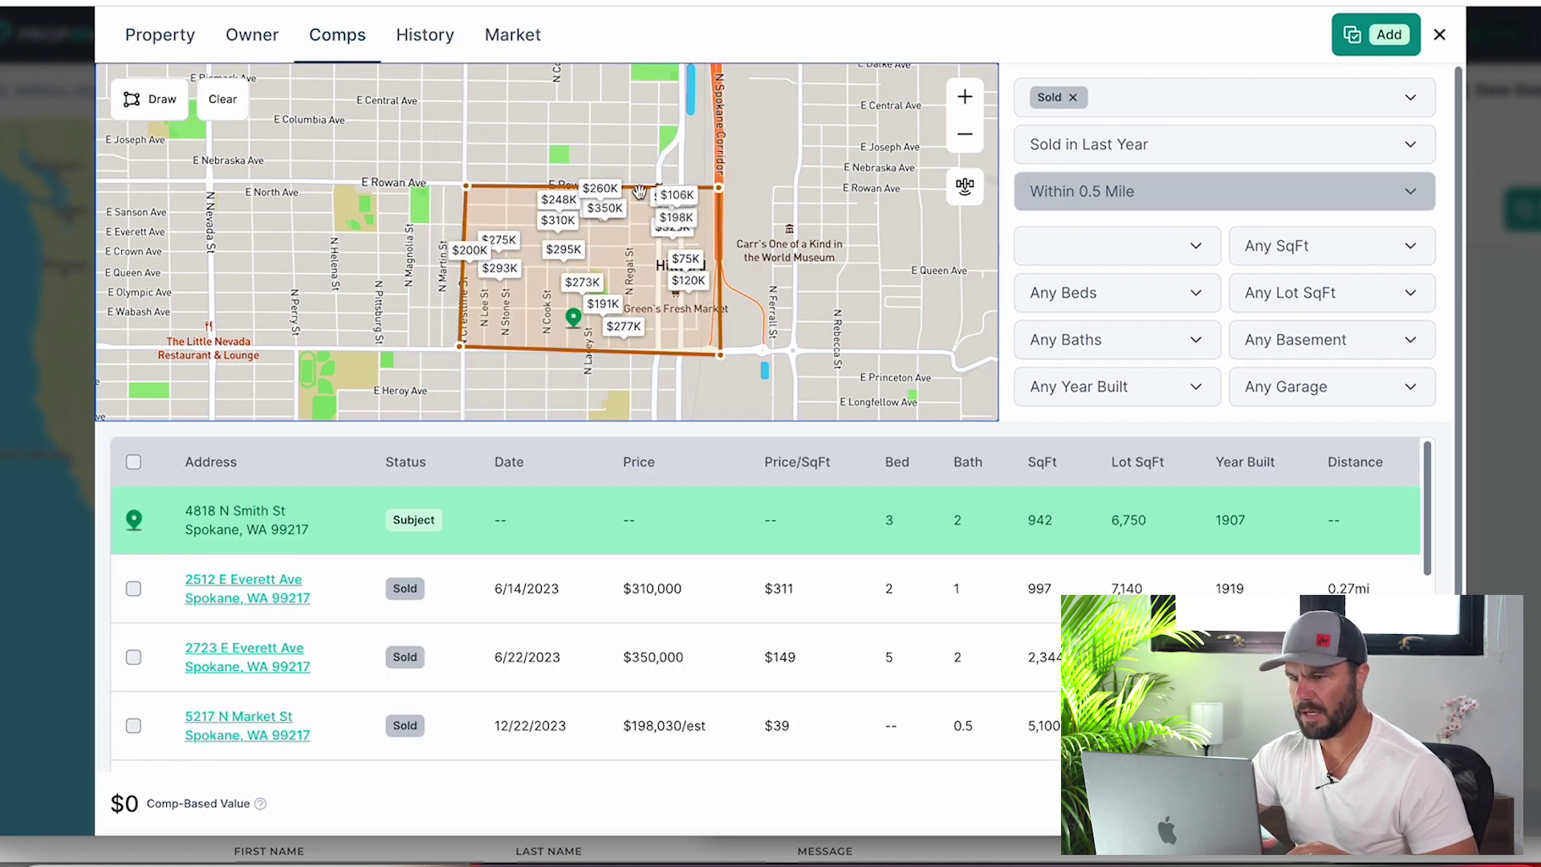
# - Filter the comps to properties sold in the last 6 months with a square footage within ± 30% of the subject
pyautogui.click(1107, 145)
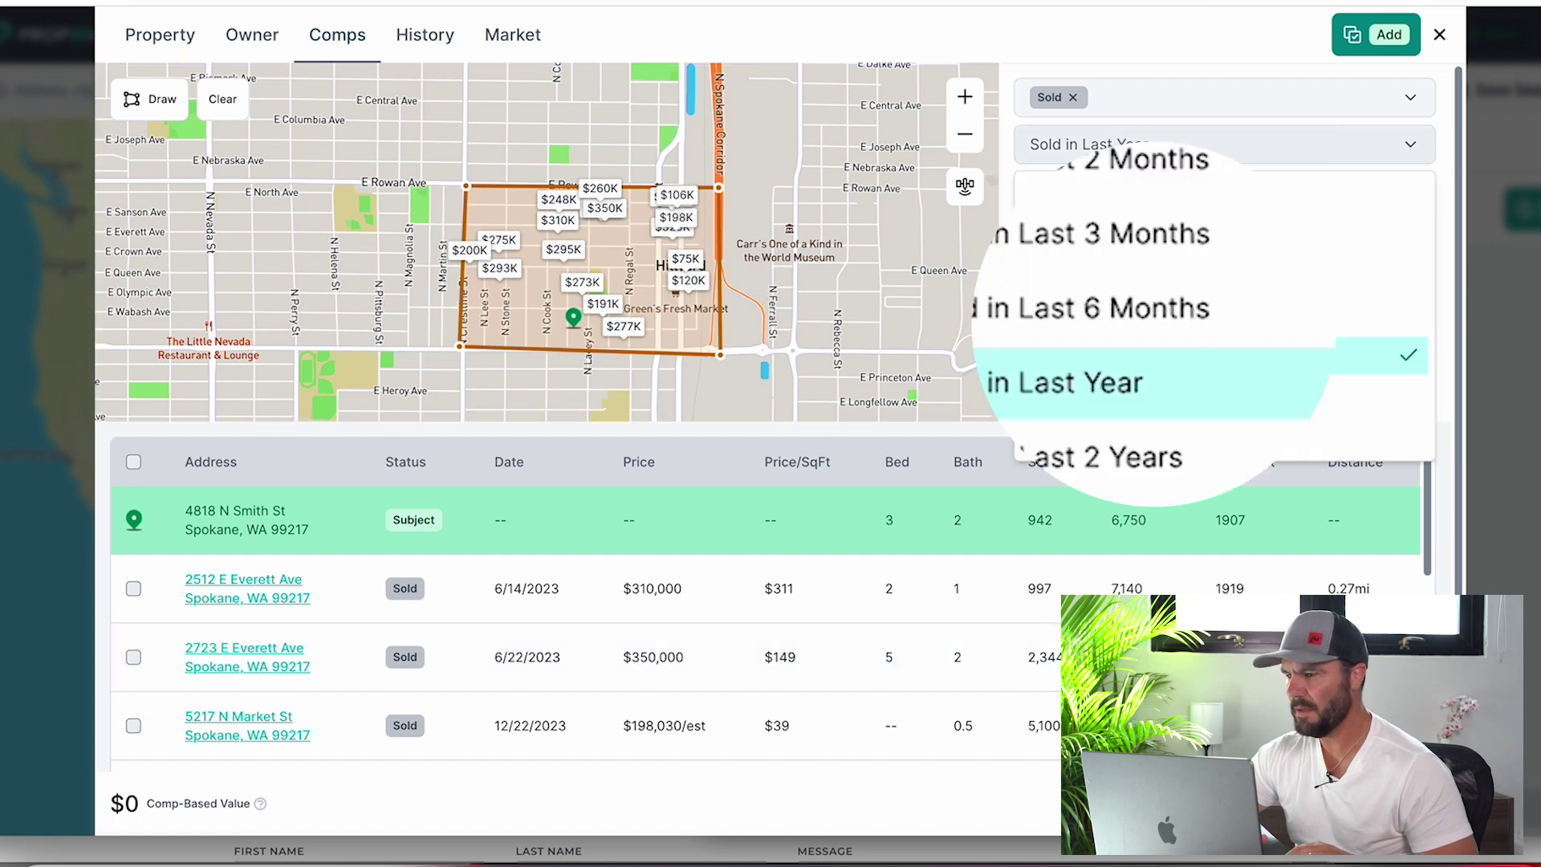
pyautogui.click(1013, 315)
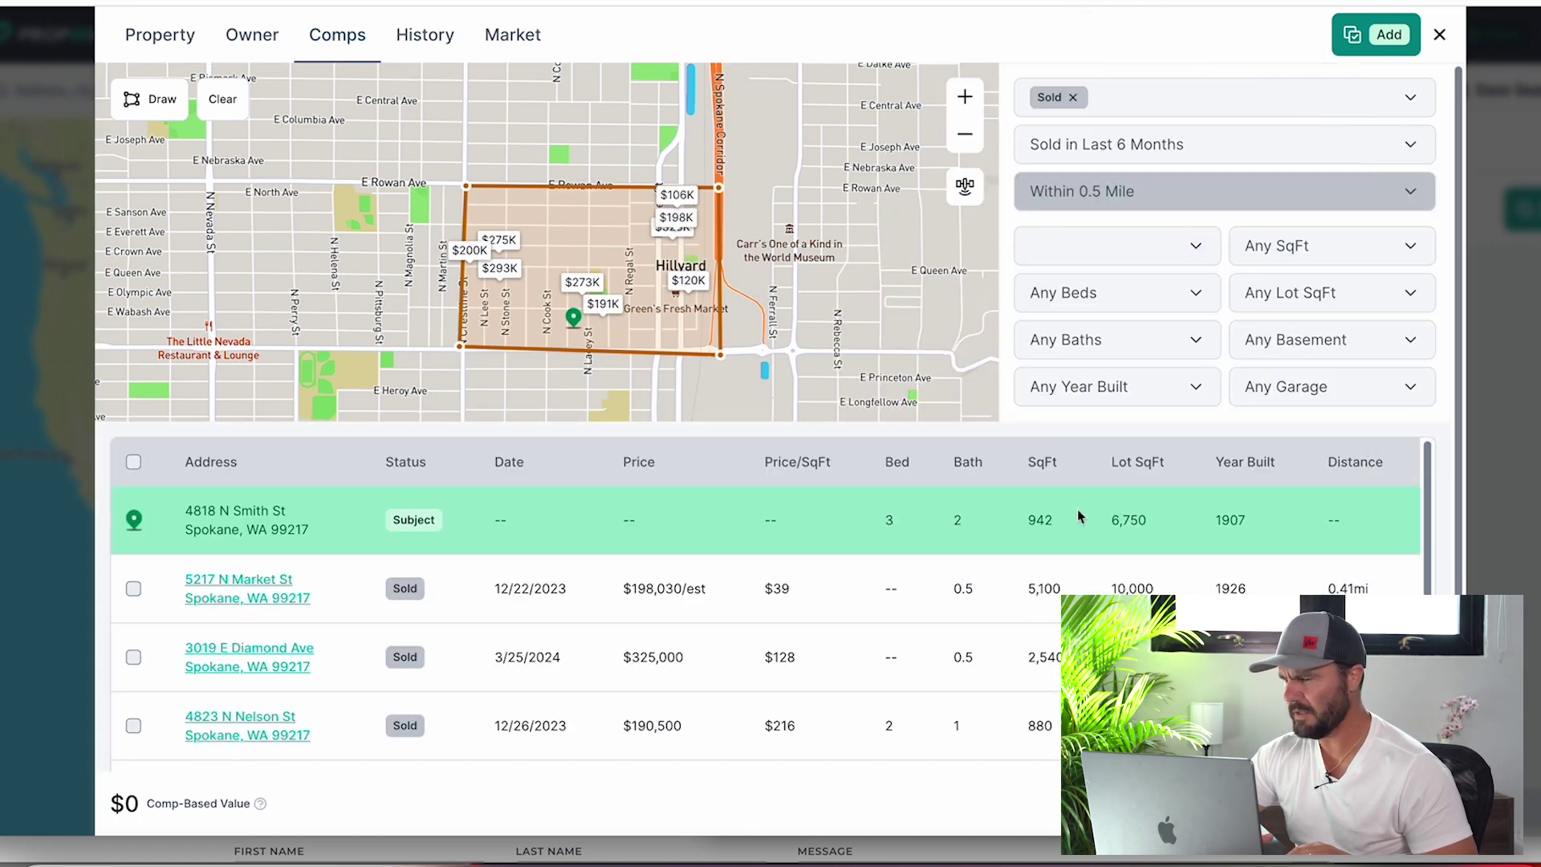
pyautogui.click(1282, 265)
pyautogui.click(1280, 454)
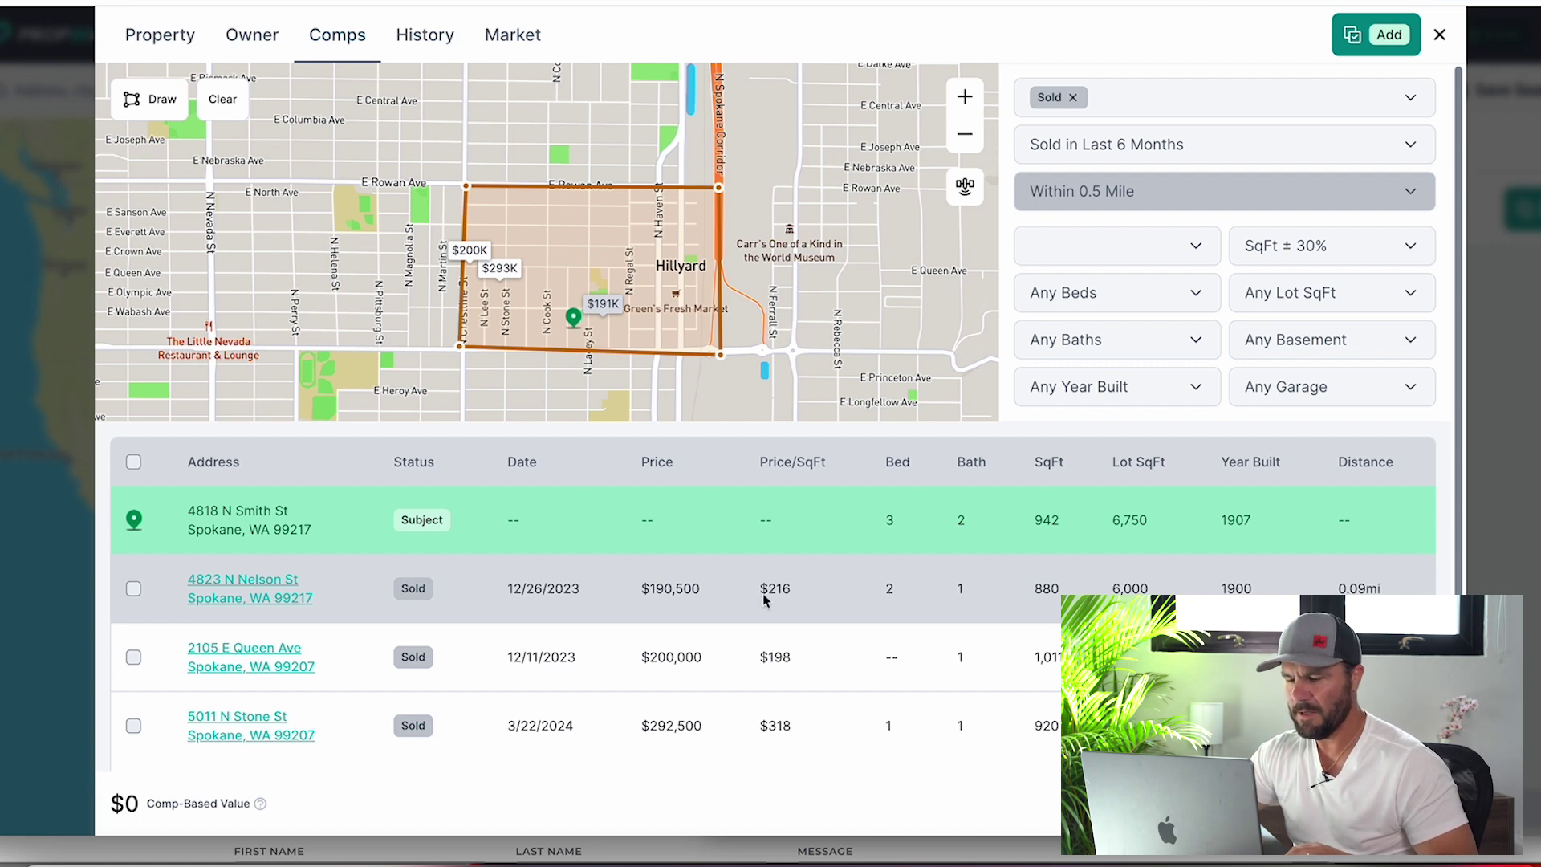
# - Examine the filtered comparable sales and the neighborhood east of the drawn search area on the comps map
pyautogui.scroll(-3, 777, 595)
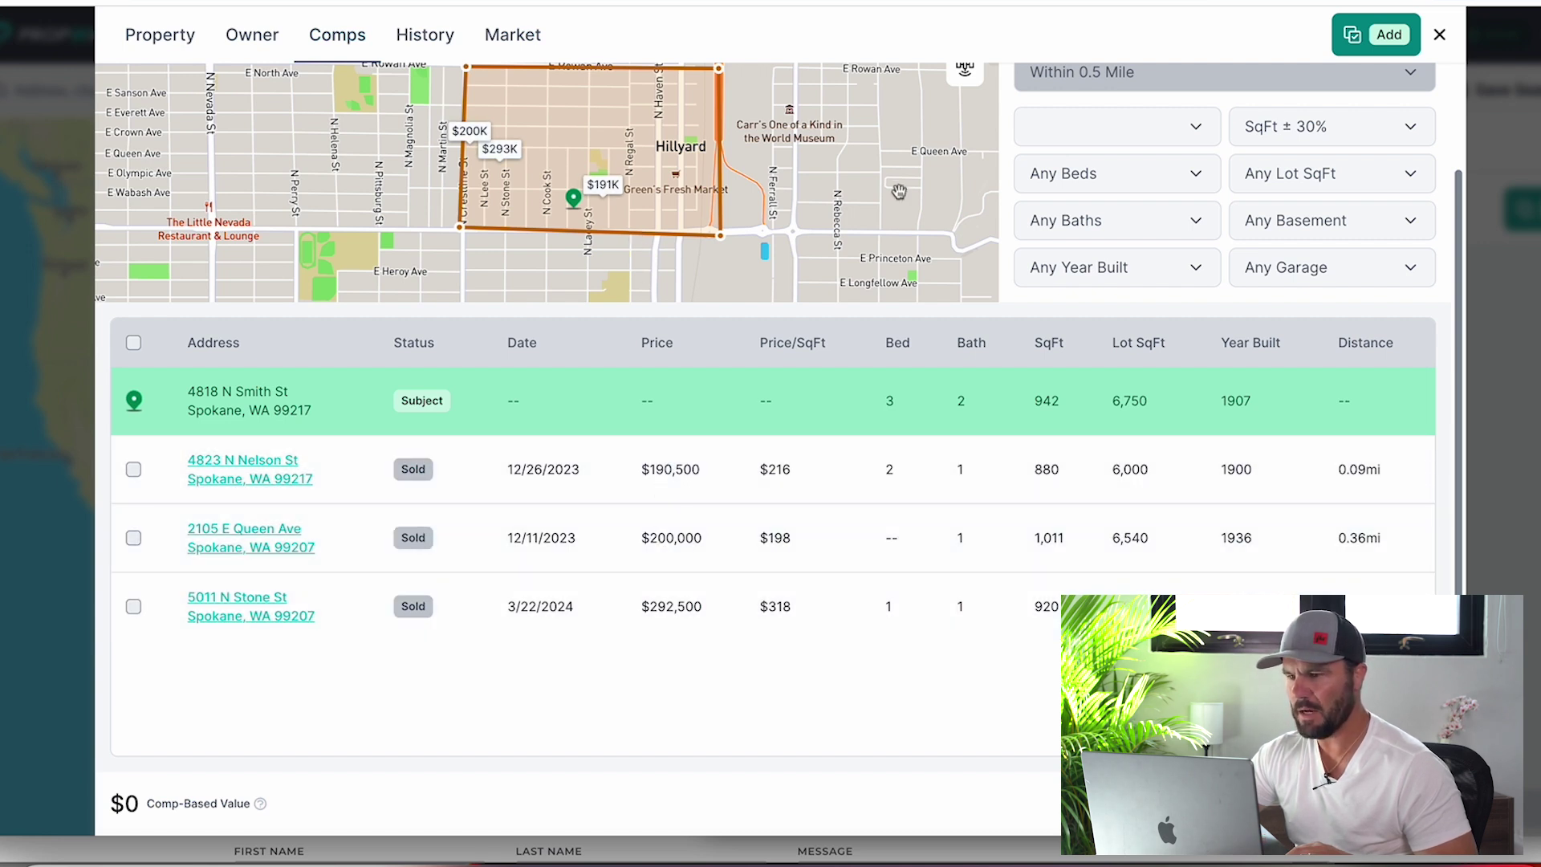
pyautogui.moveTo(841, 279); pyautogui.dragTo(844, 287)
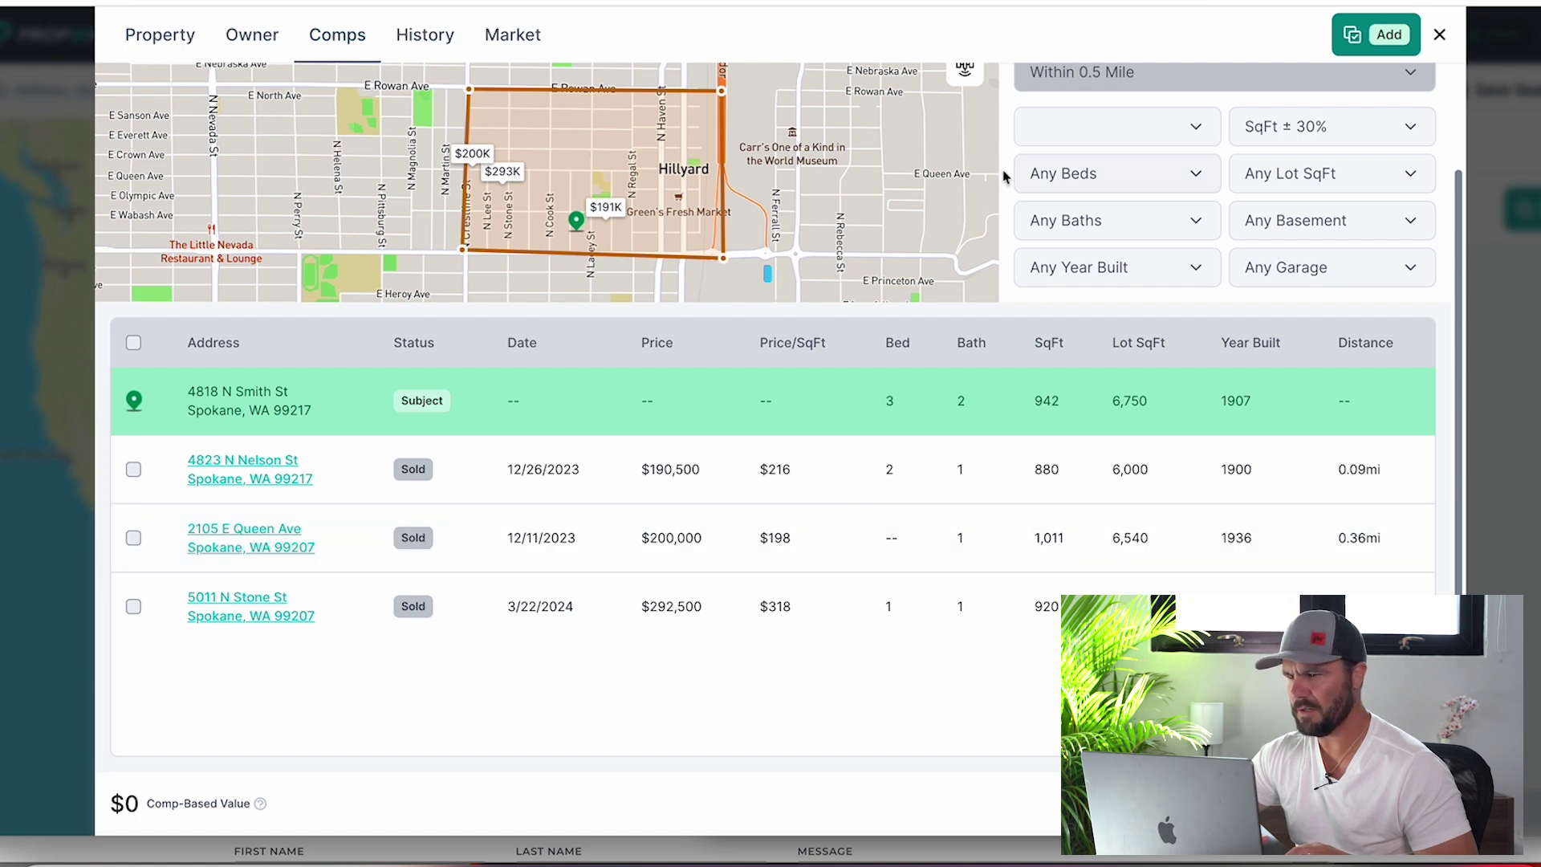
pyautogui.scroll(5, 930, 234)
pyautogui.scroll(3, 869, 359)
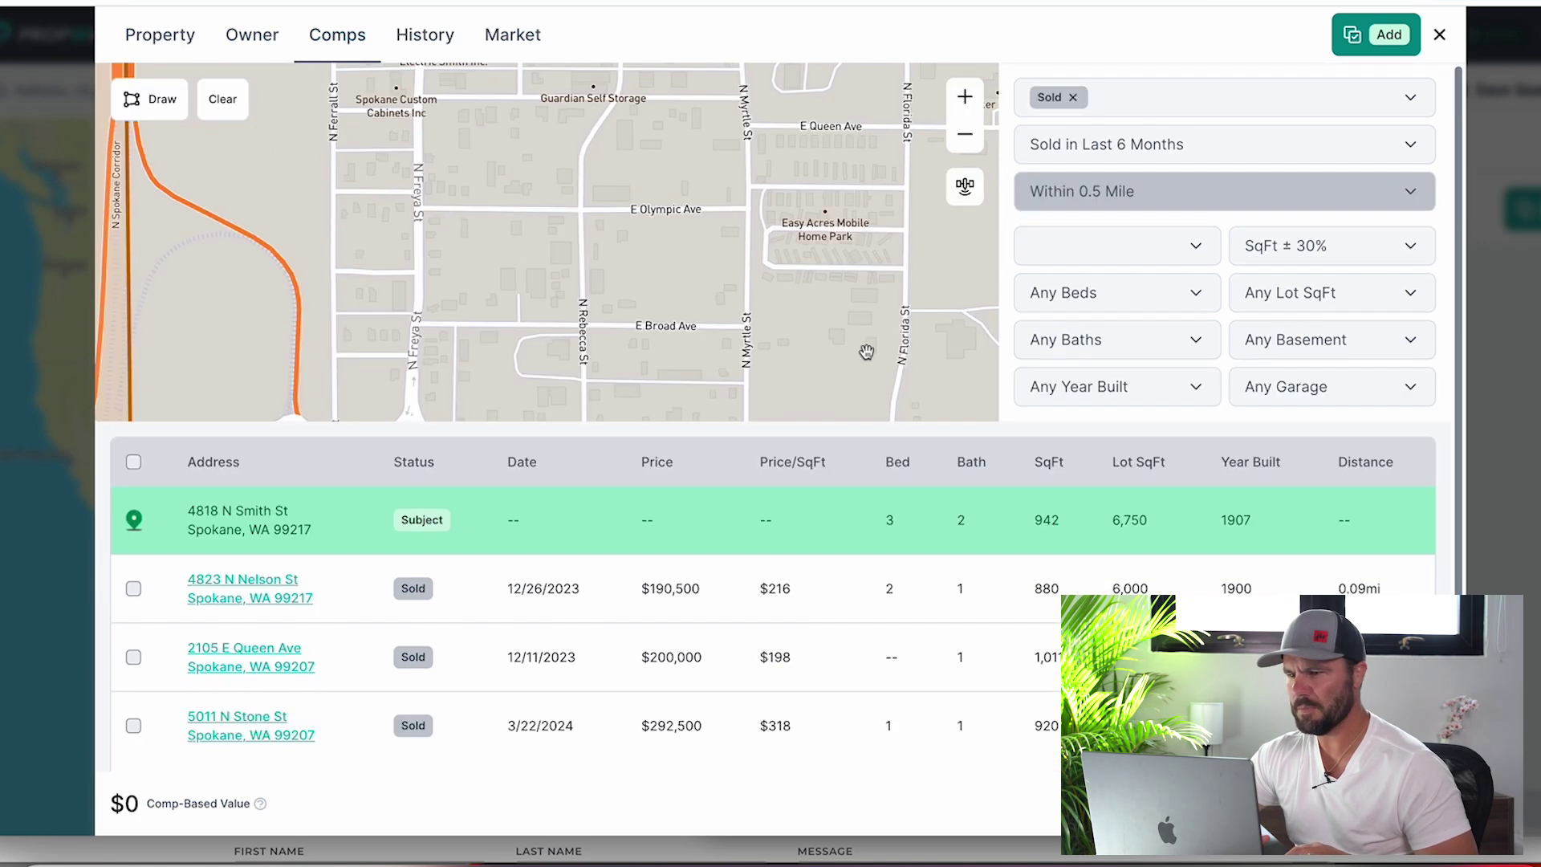
pyautogui.click(975, 141)
pyautogui.click(974, 141)
pyautogui.click(974, 141)
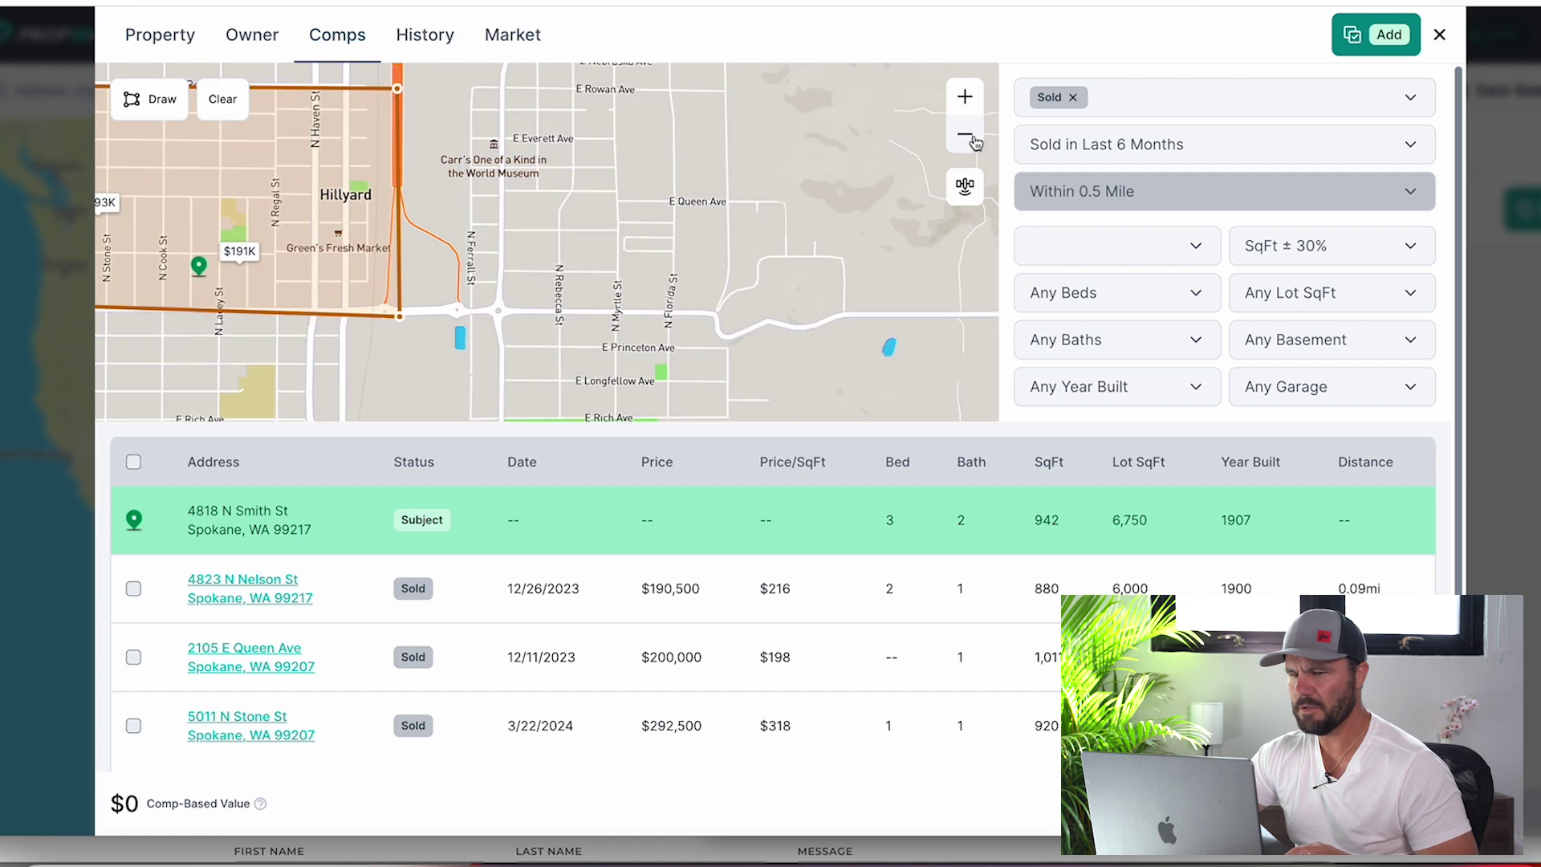
pyautogui.click(975, 142)
pyautogui.moveTo(667, 184); pyautogui.dragTo(772, 184)
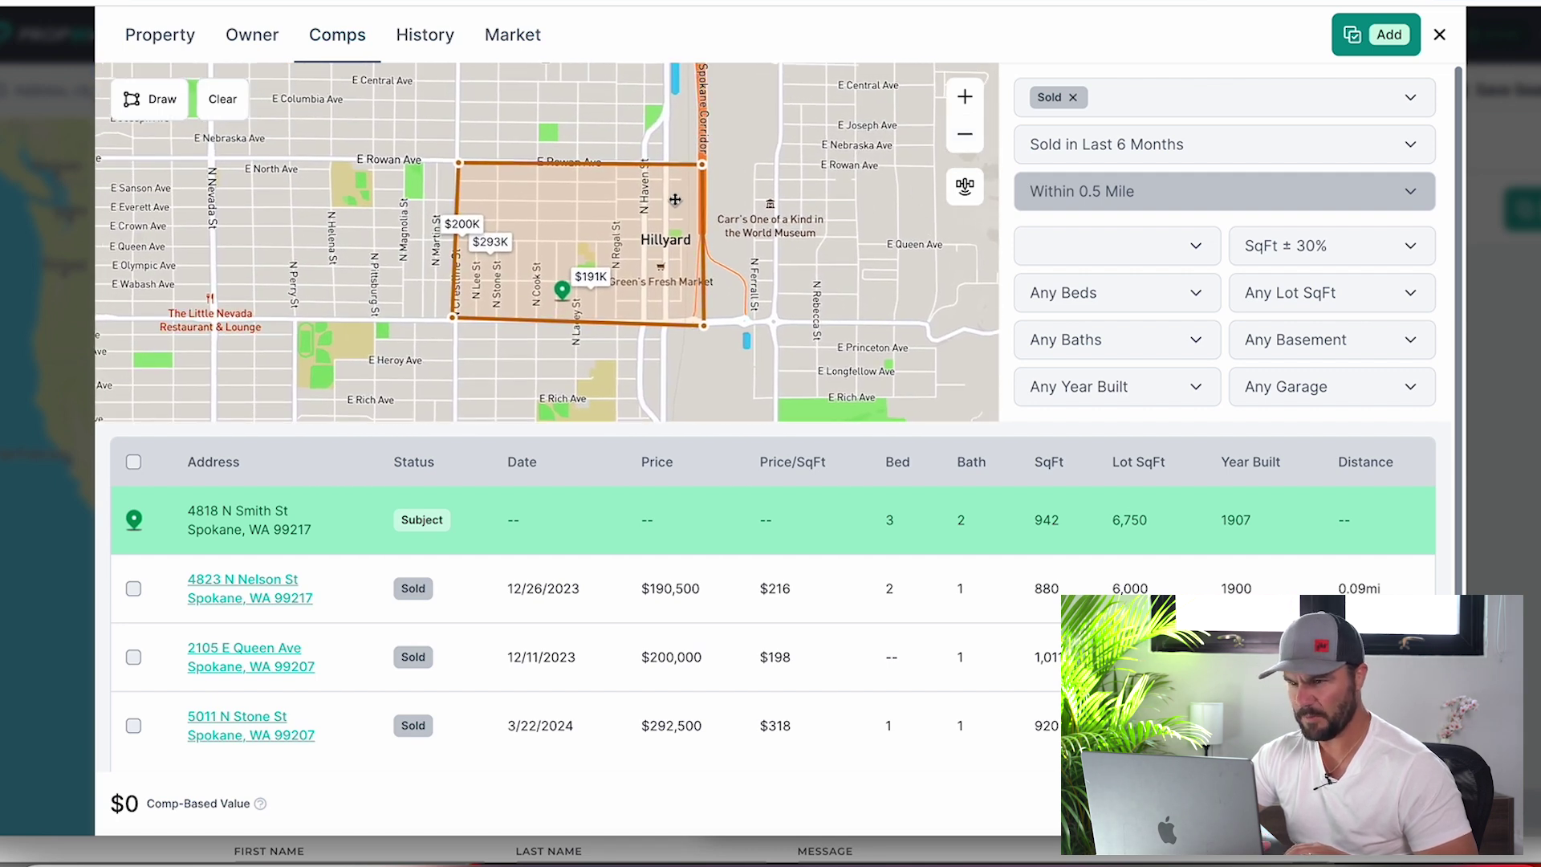
pyautogui.click(161, 102)
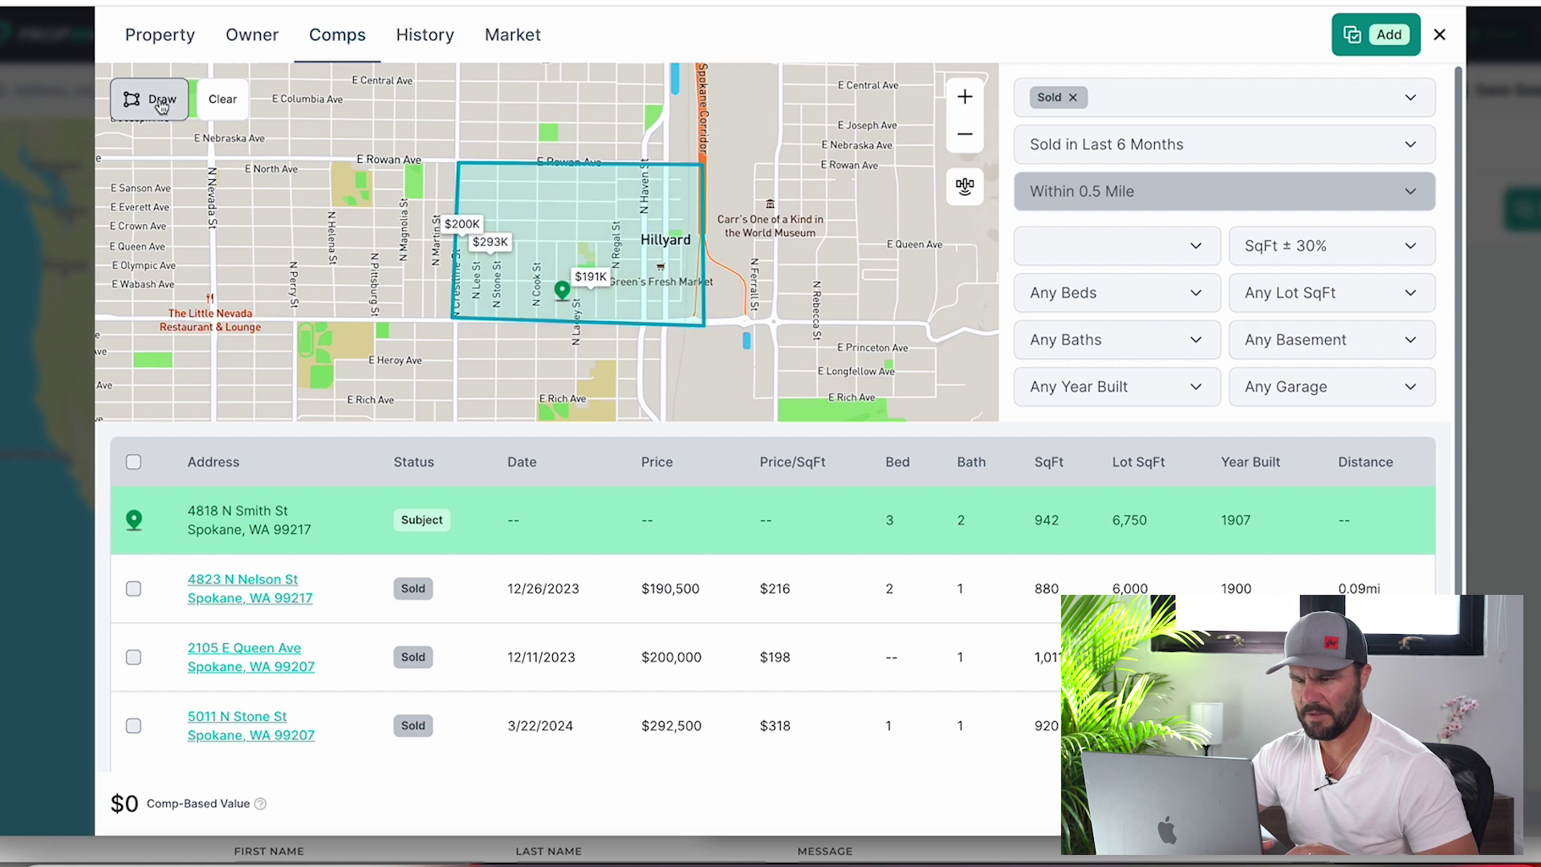
pyautogui.click(460, 102)
pyautogui.click(707, 103)
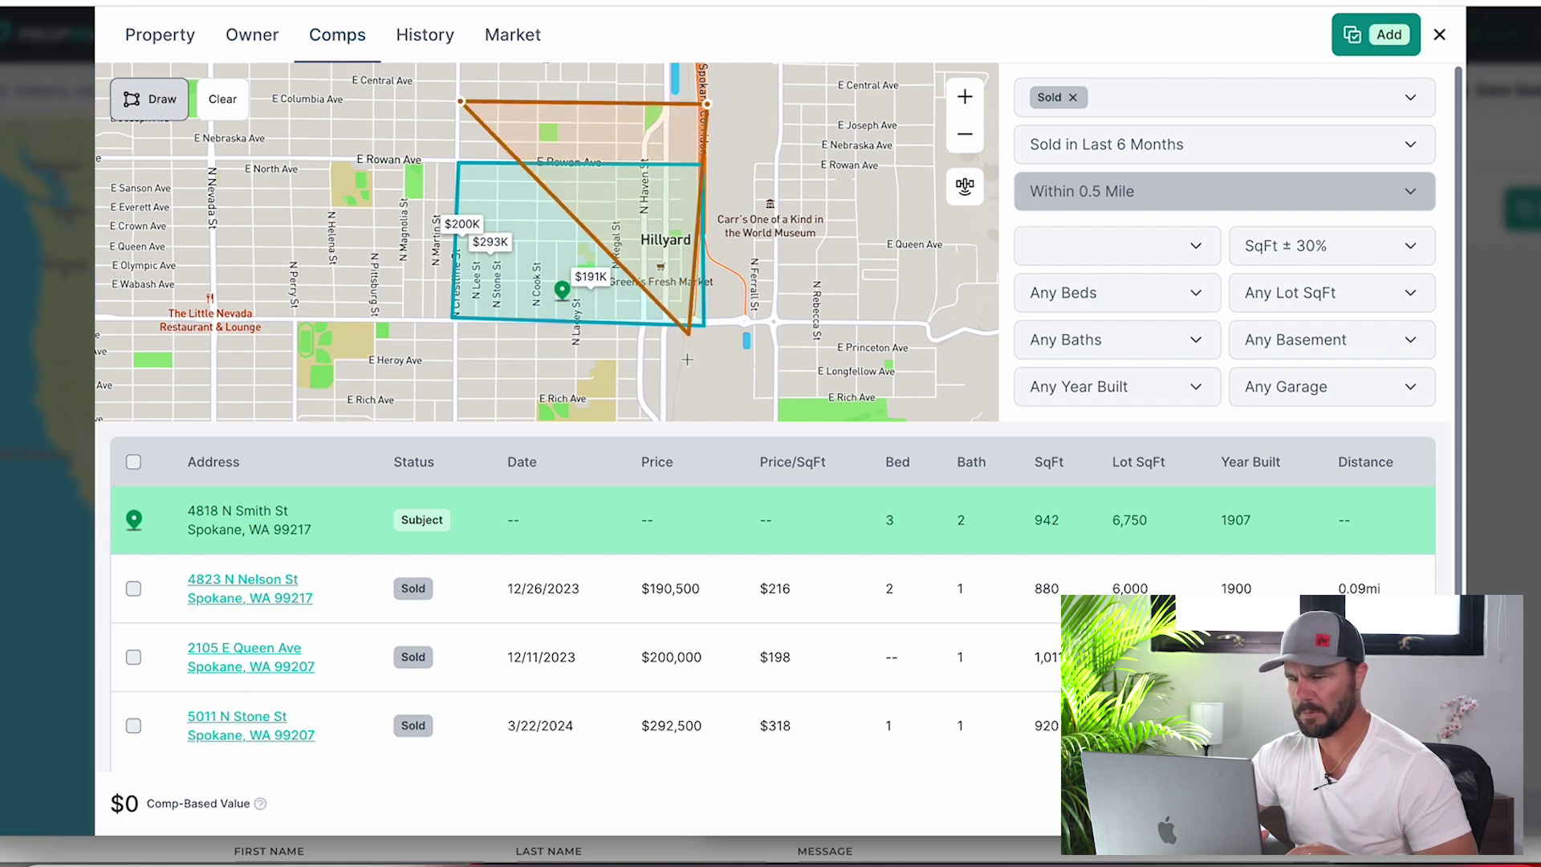
pyautogui.click(706, 325)
pyautogui.click(666, 418)
pyautogui.click(455, 410)
pyautogui.click(456, 322)
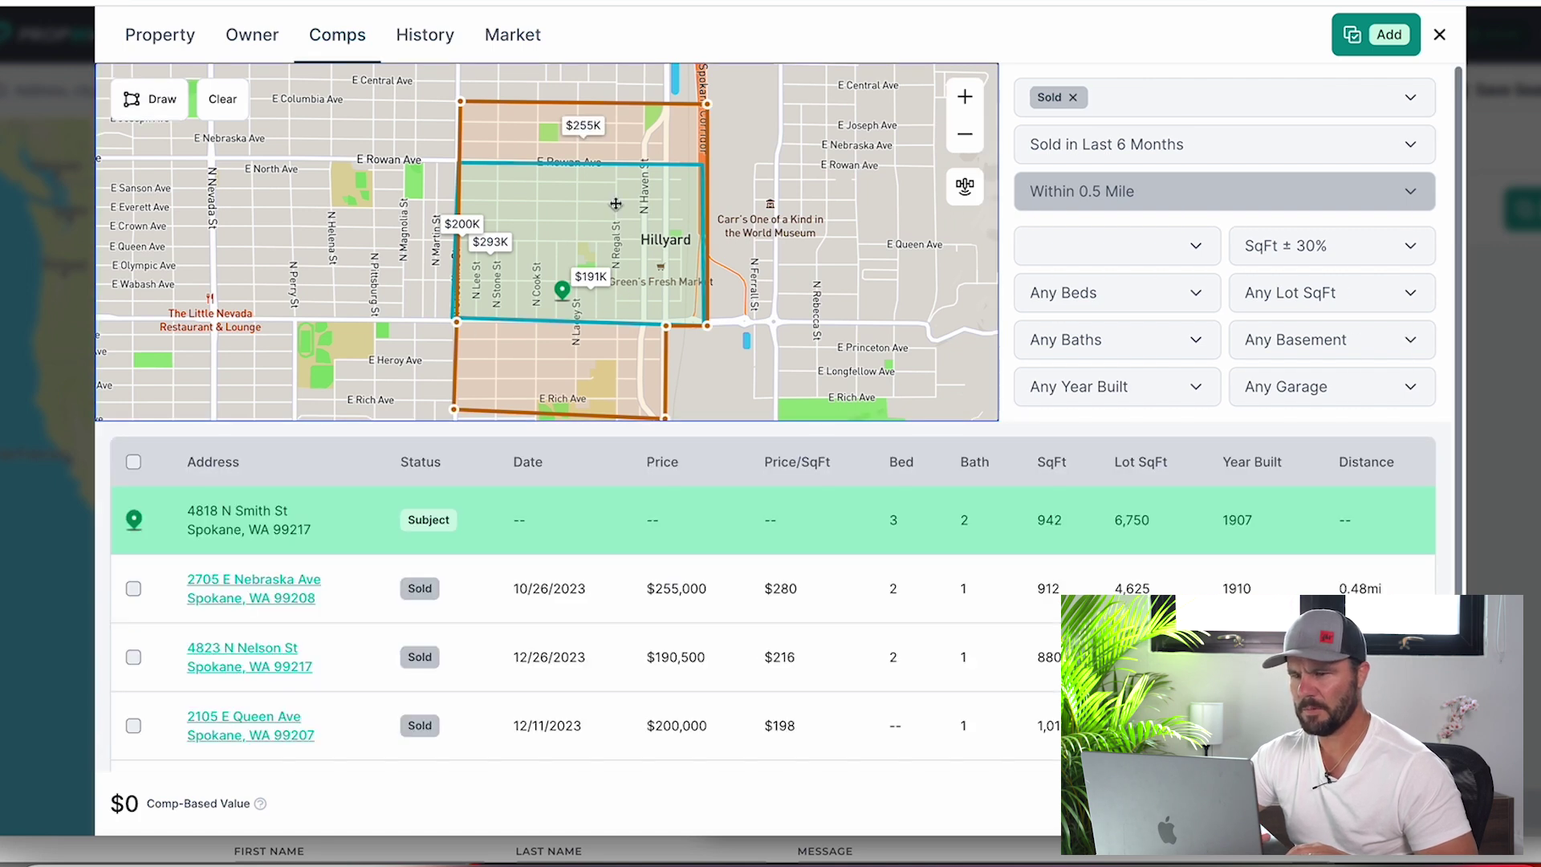
# - Clear the drawn areas and redraw the comps boundary from E Central Ave to just past E Rich Ave, between N Crestline St and the N Spokane Corridor
pyautogui.click(225, 106)
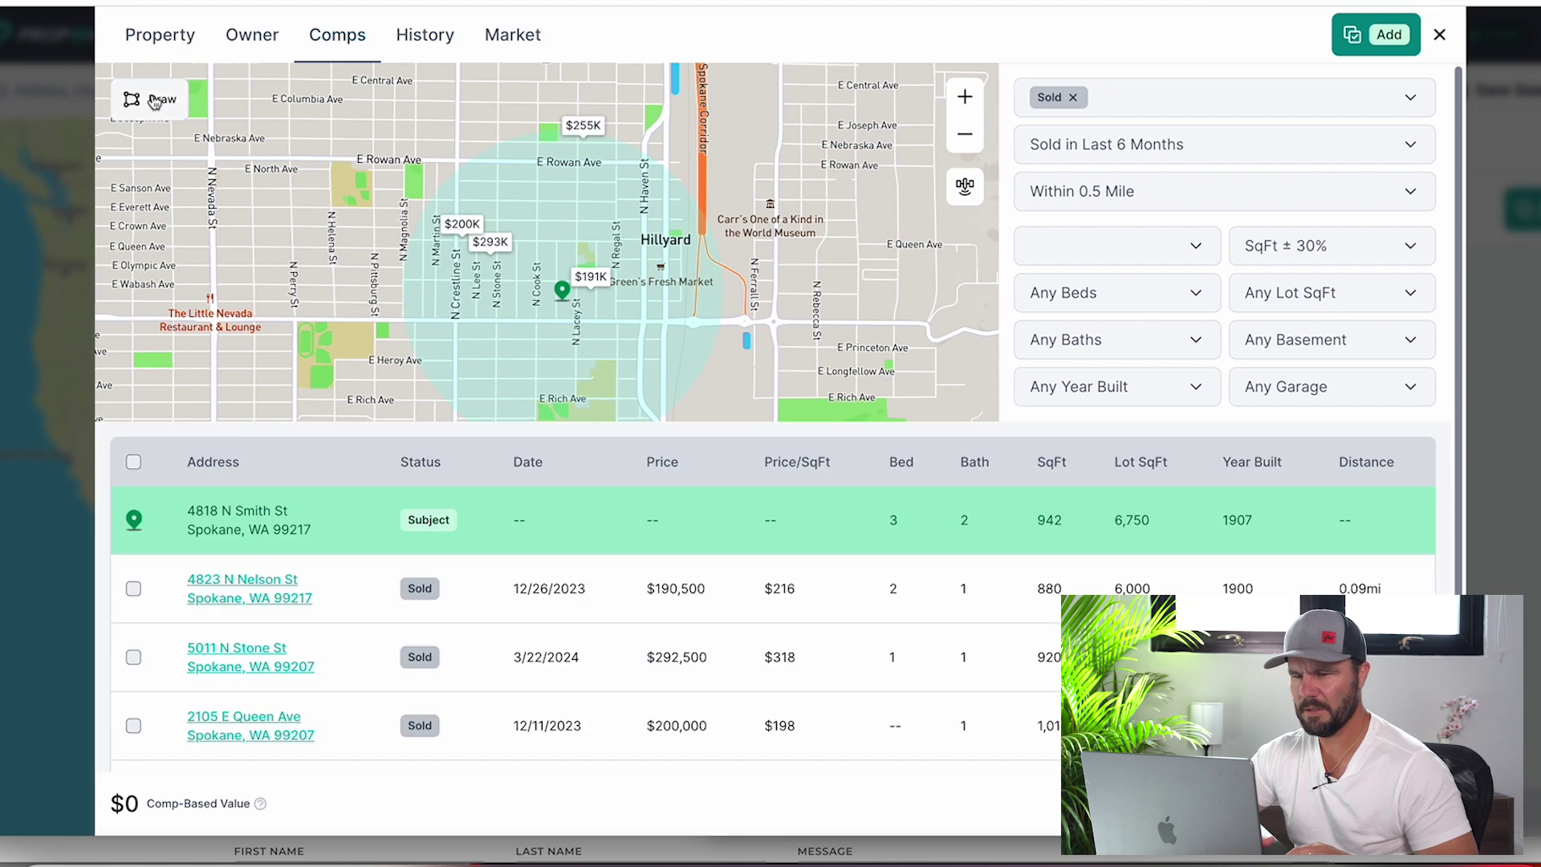
pyautogui.click(158, 98)
pyautogui.click(458, 80)
pyautogui.click(711, 80)
pyautogui.click(672, 327)
pyautogui.click(670, 416)
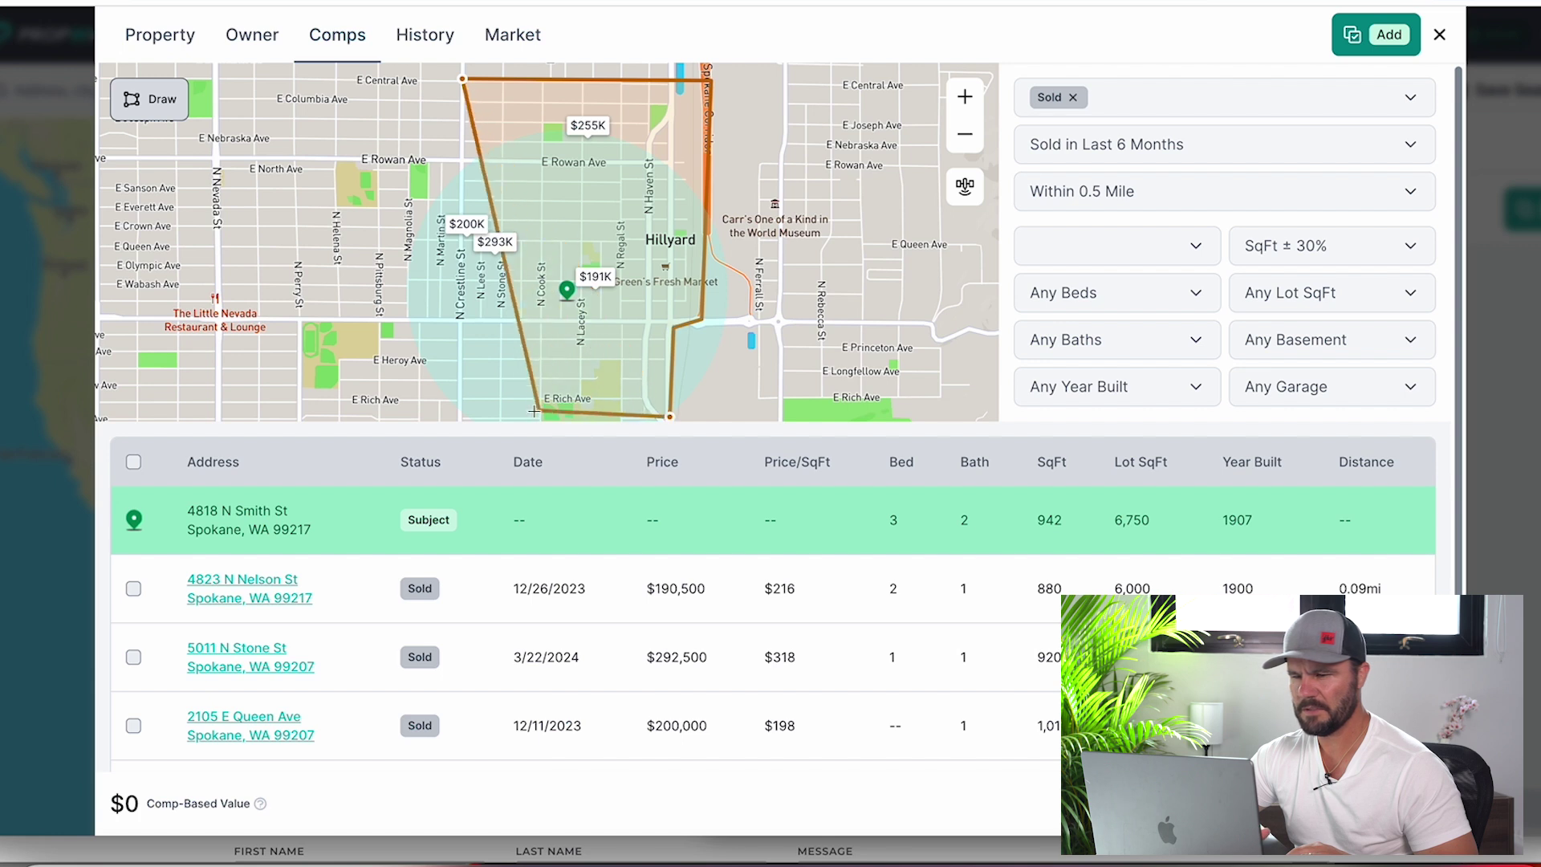
pyautogui.click(456, 416)
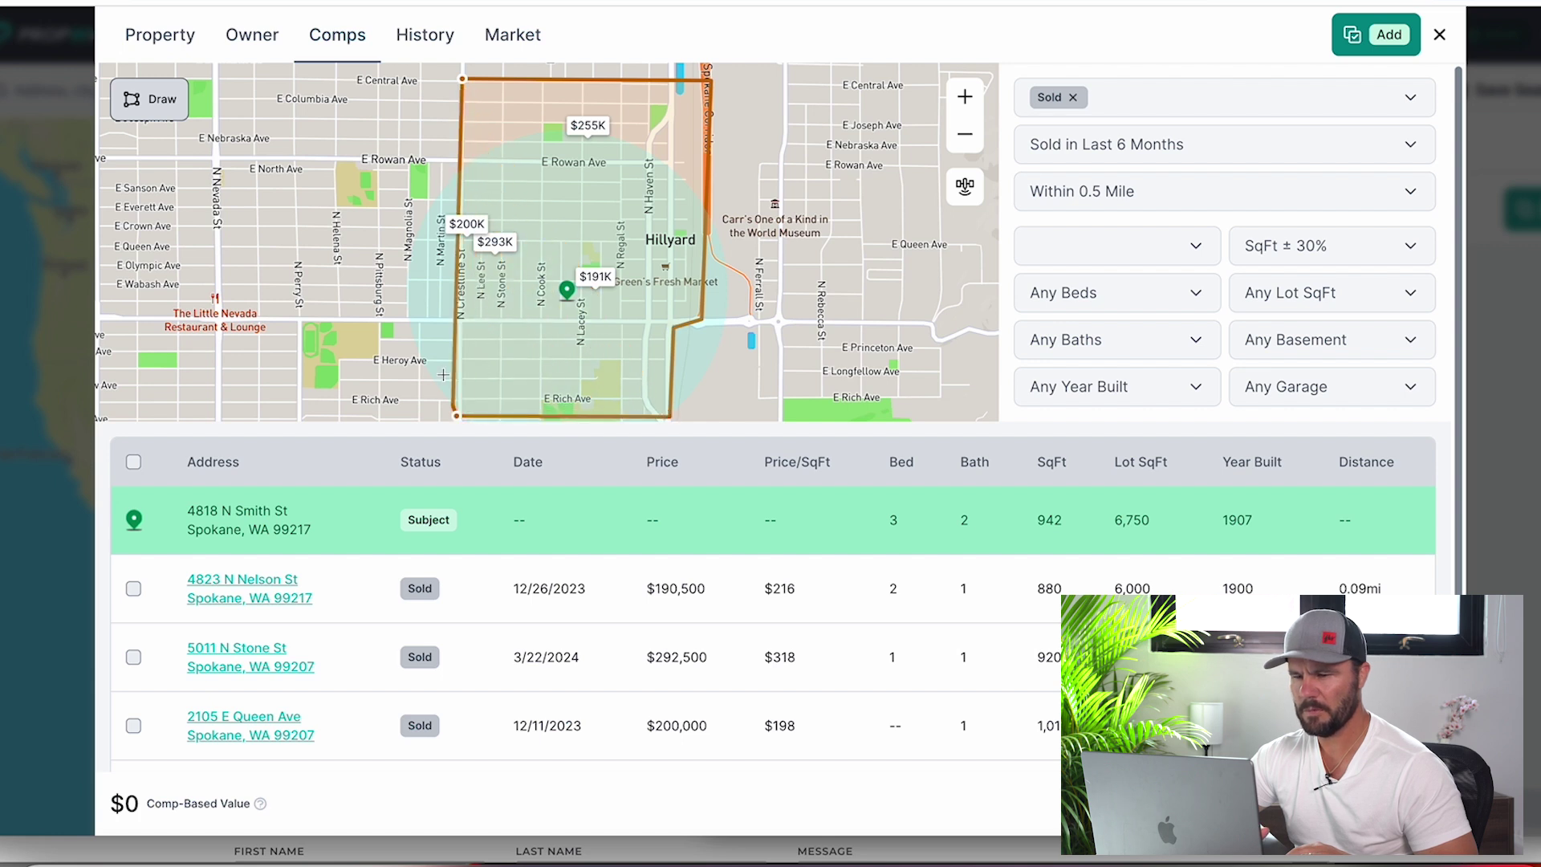
pyautogui.doubleClick(463, 320)
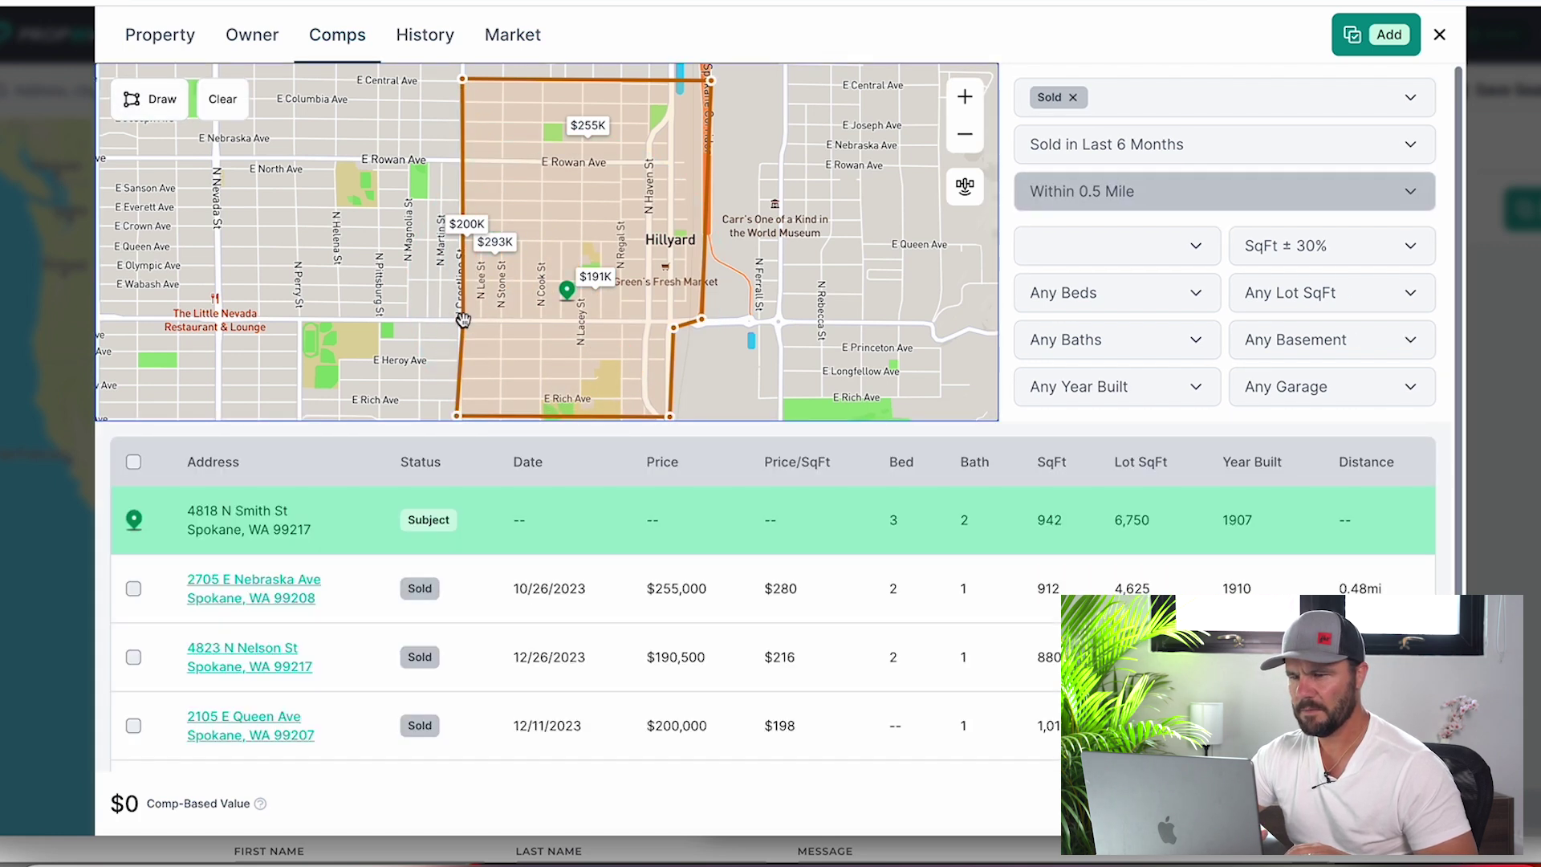
# - Select the $292,500 sale from 3/22/2024 as a comp for the subject property
pyautogui.scroll(-2, 610, 642)
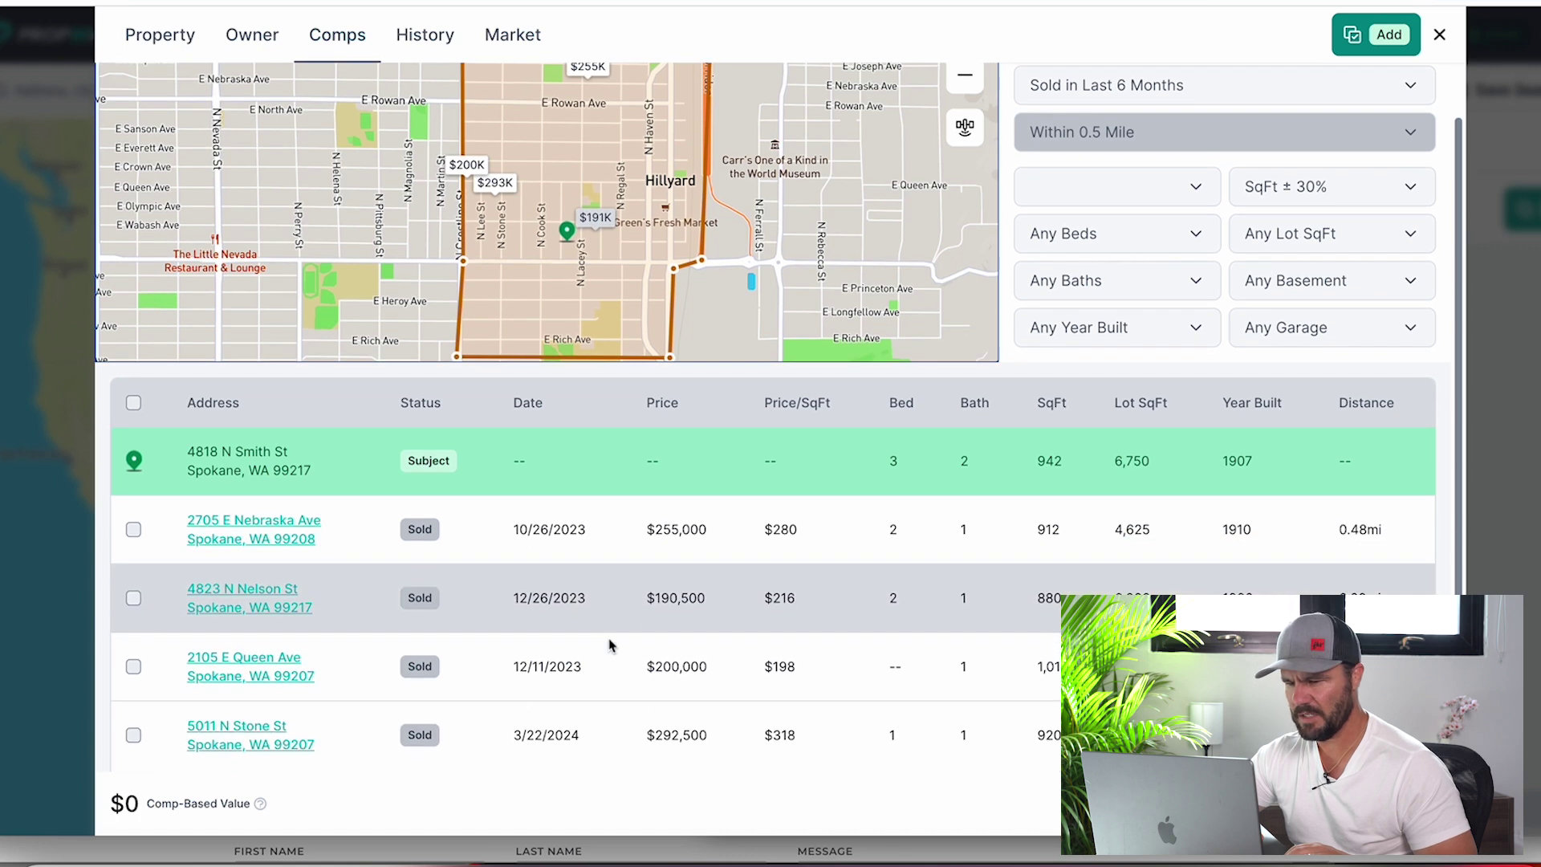
pyautogui.scroll(-1, 610, 643)
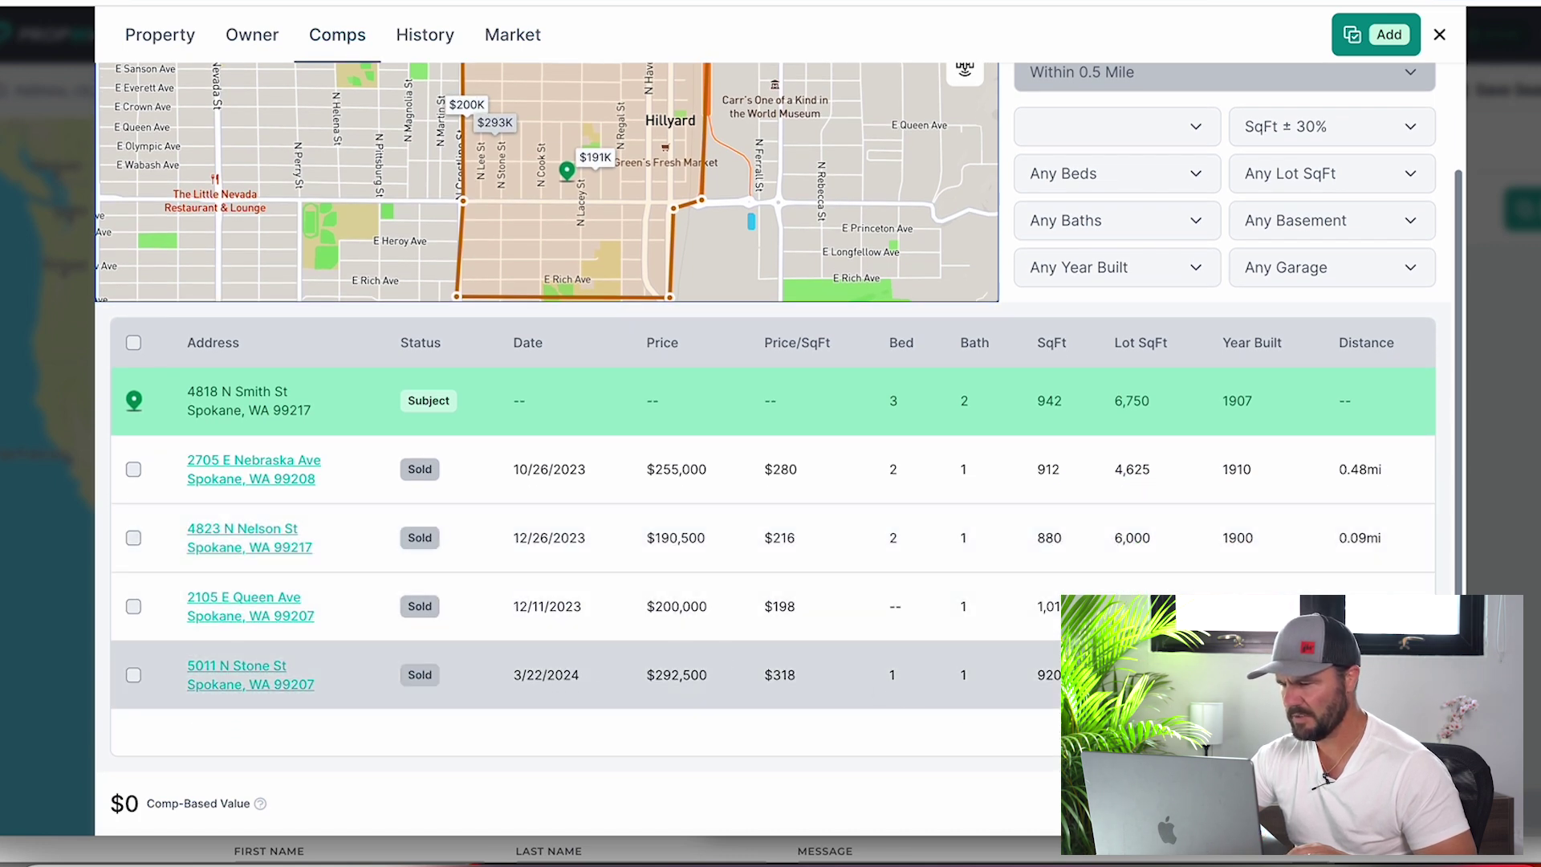
pyautogui.click(133, 675)
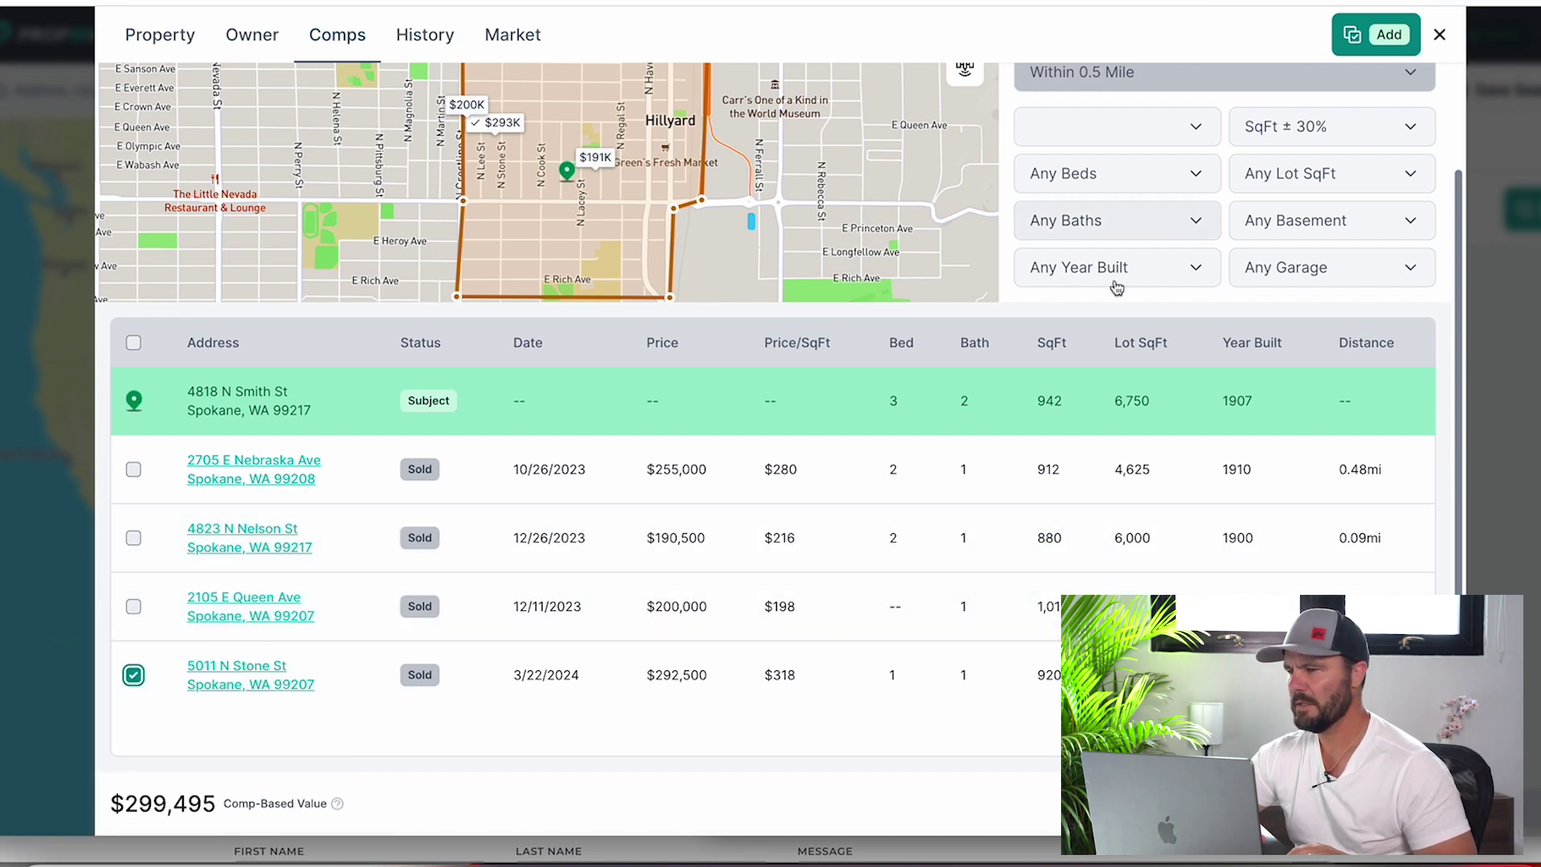
# - Widen the comps sale-date filter to properties sold in the last year
pyautogui.scroll(3, 1128, 297)
pyautogui.click(1125, 145)
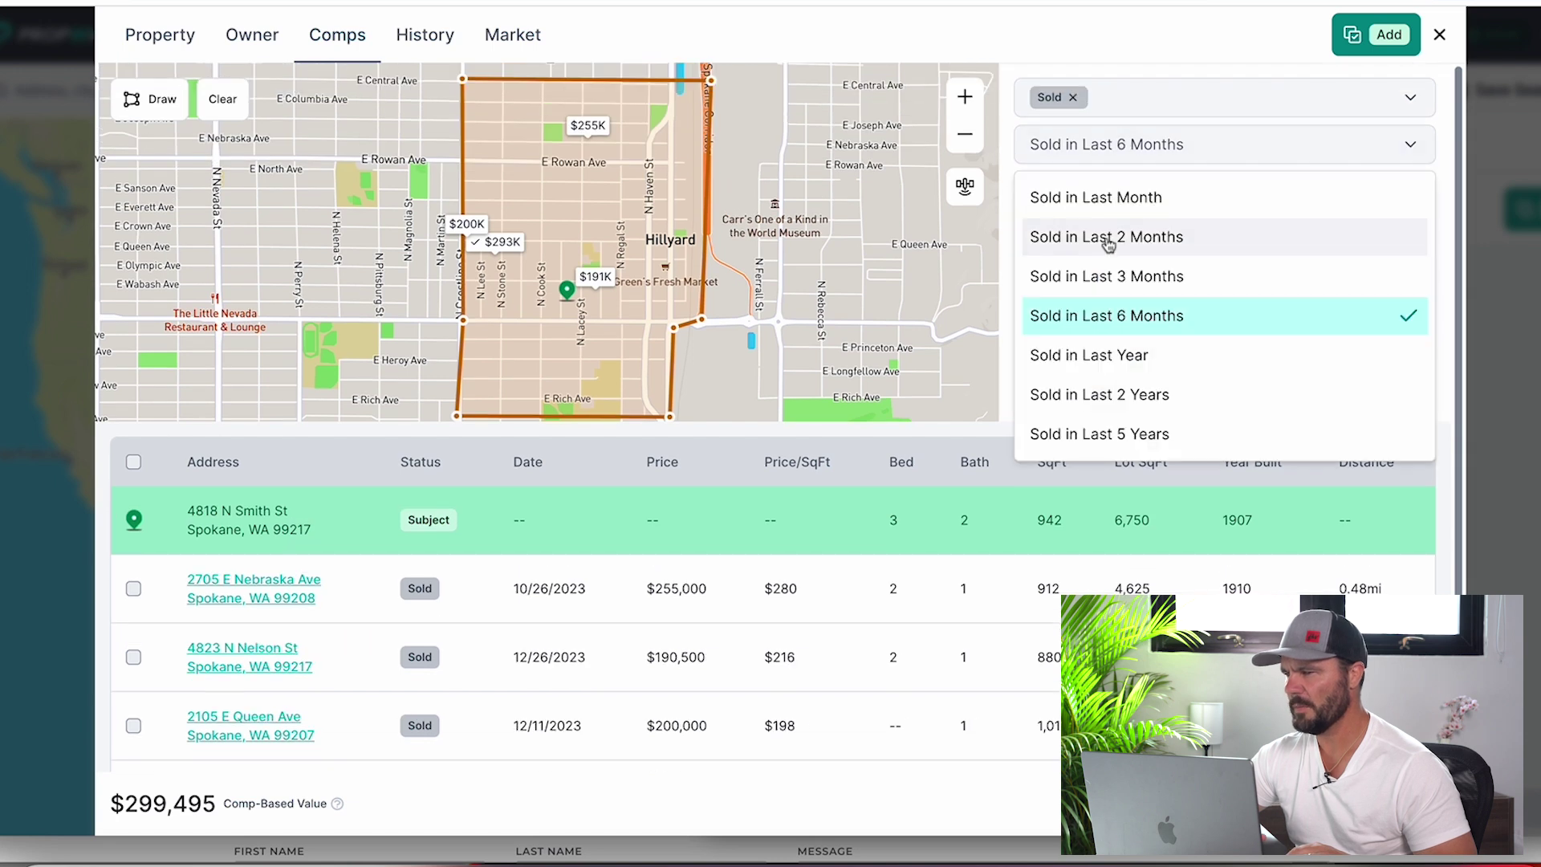
pyautogui.click(1087, 356)
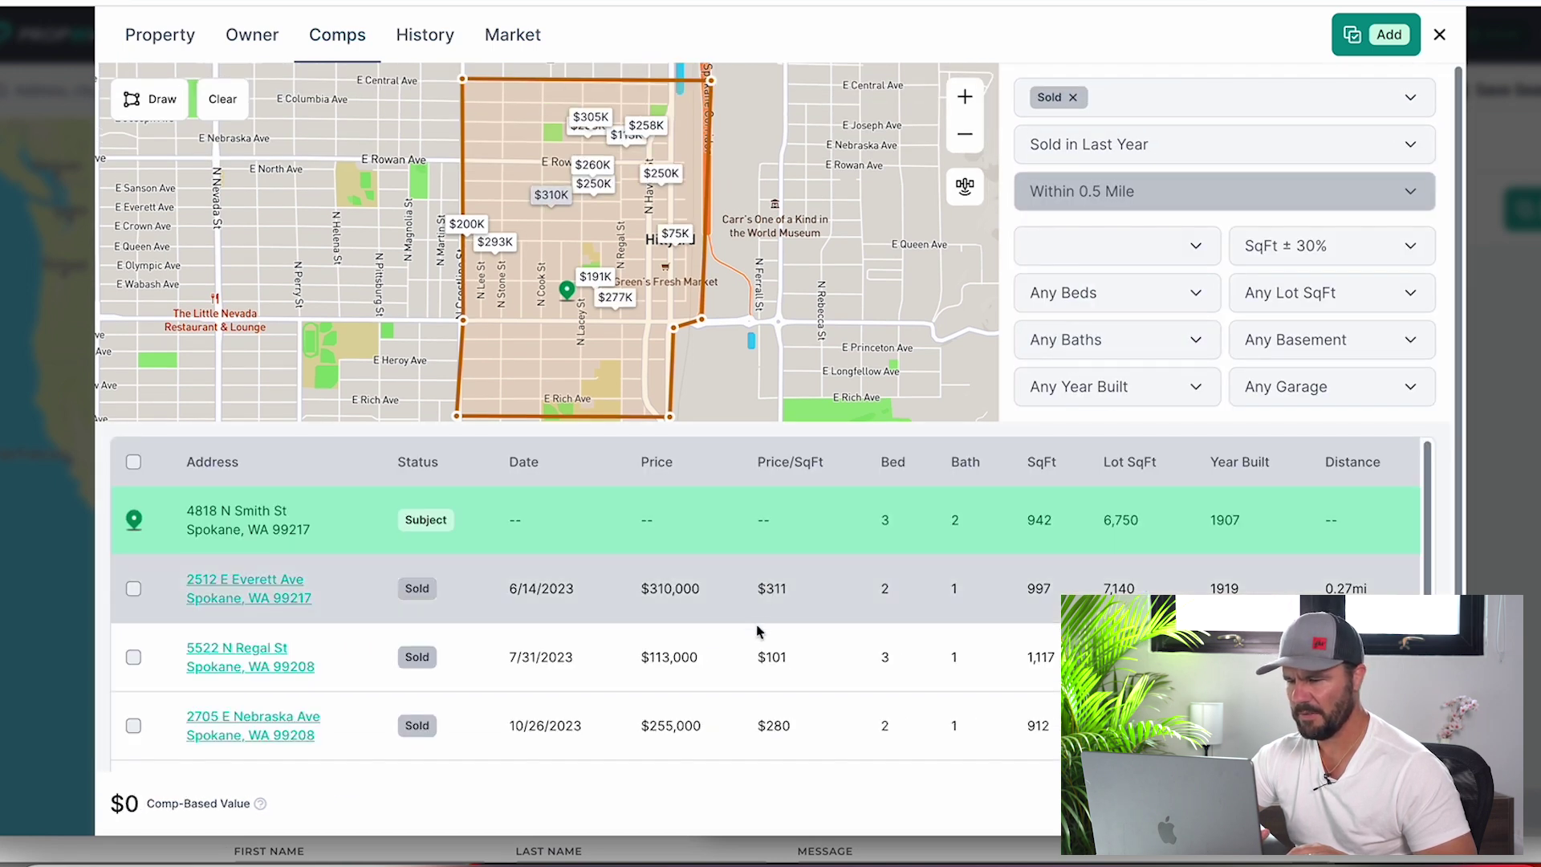
# - Select the $305,000, $292,500 and $249,500 sales as comps for the subject property
pyautogui.scroll(-5, 768, 683)
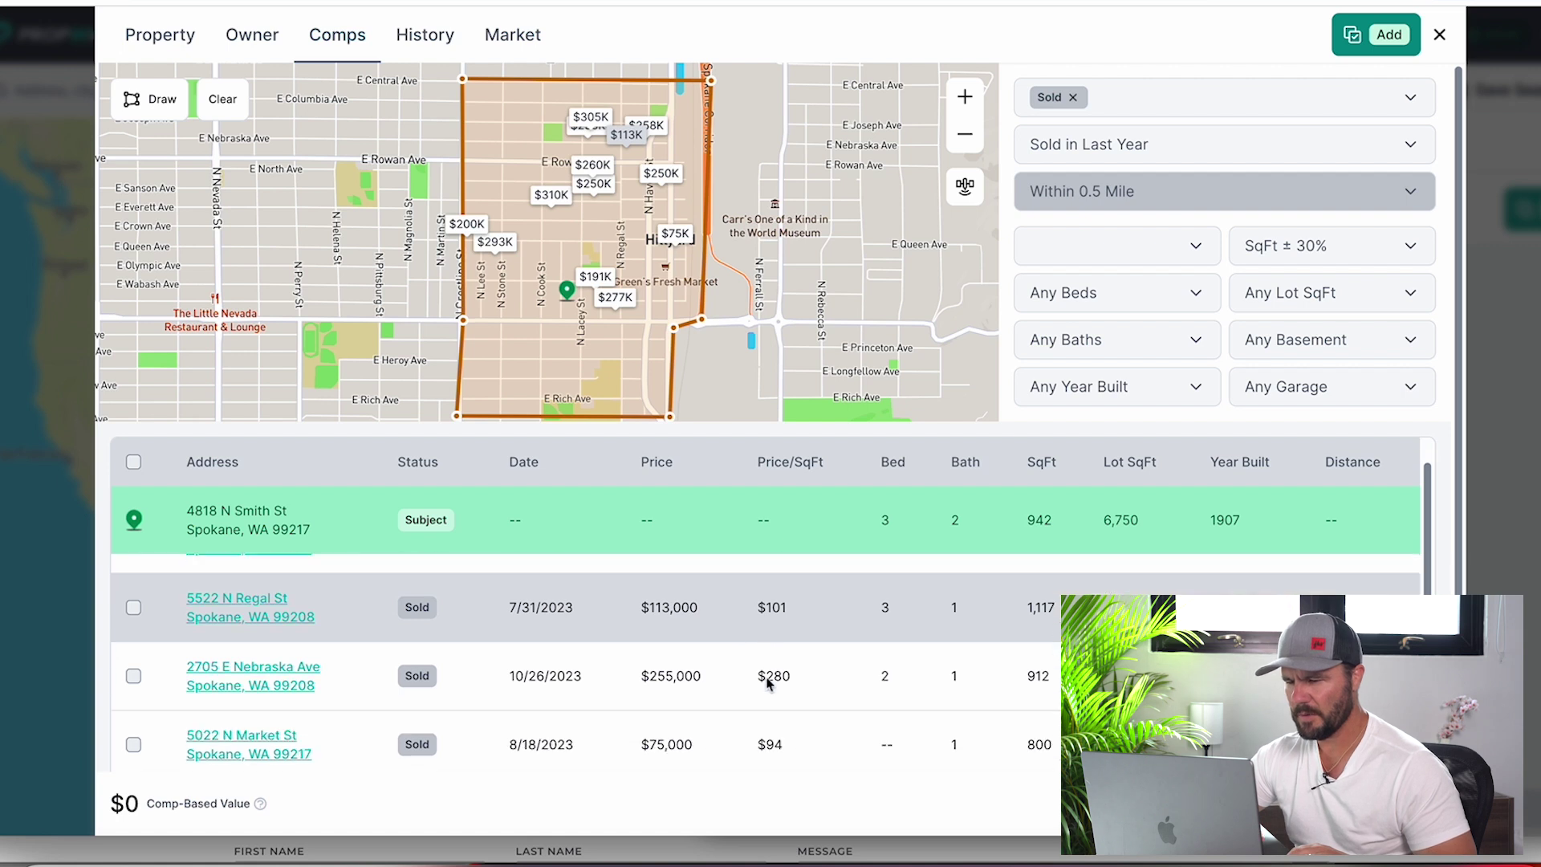
pyautogui.scroll(-4, 768, 683)
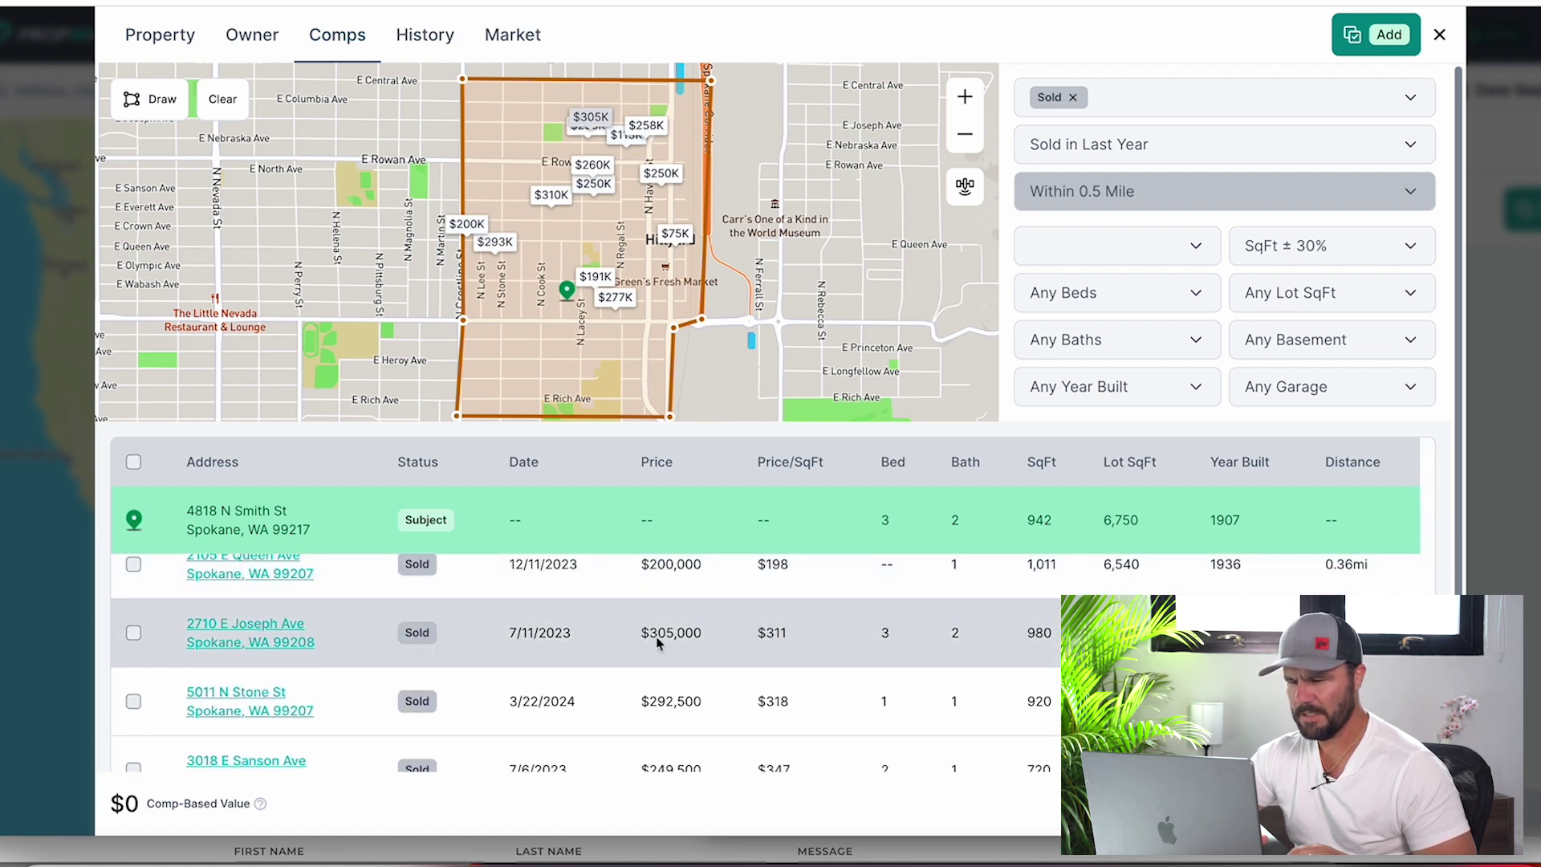
pyautogui.click(133, 634)
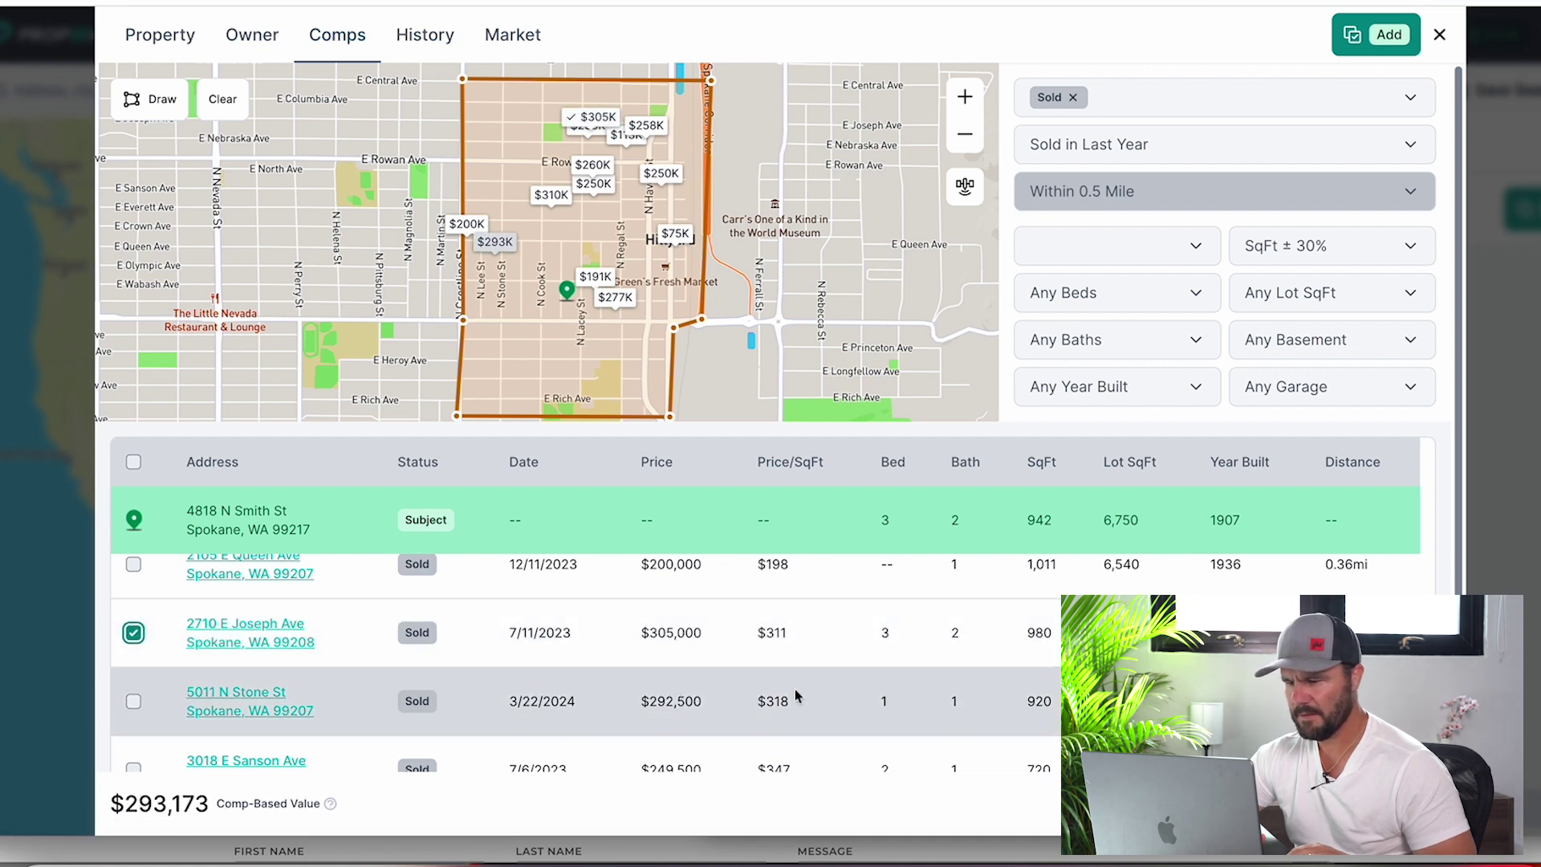
pyautogui.click(133, 701)
pyautogui.scroll(-2, 775, 676)
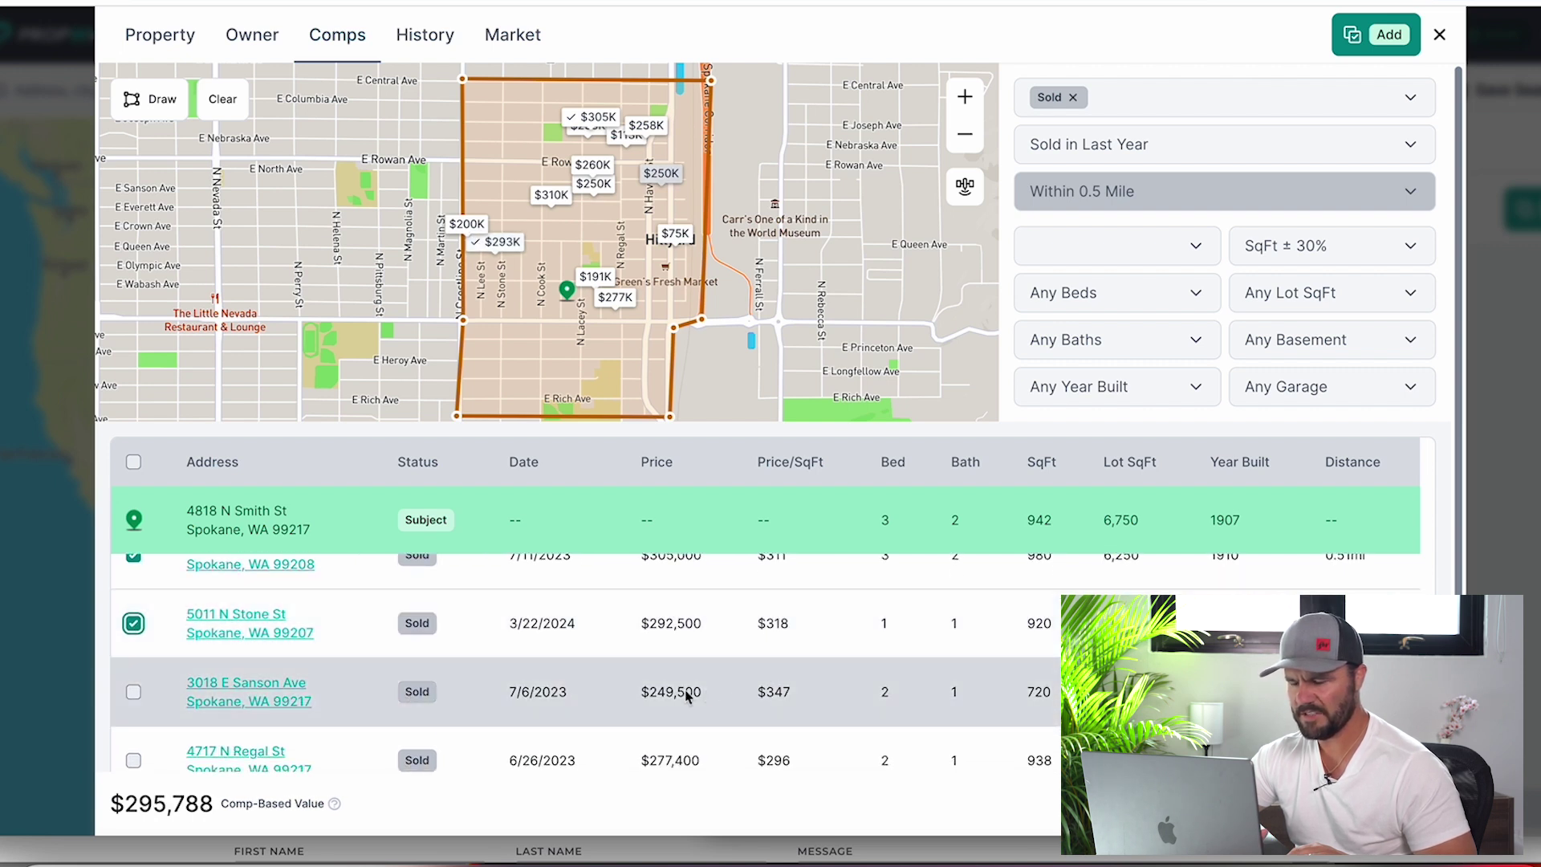
pyautogui.click(133, 691)
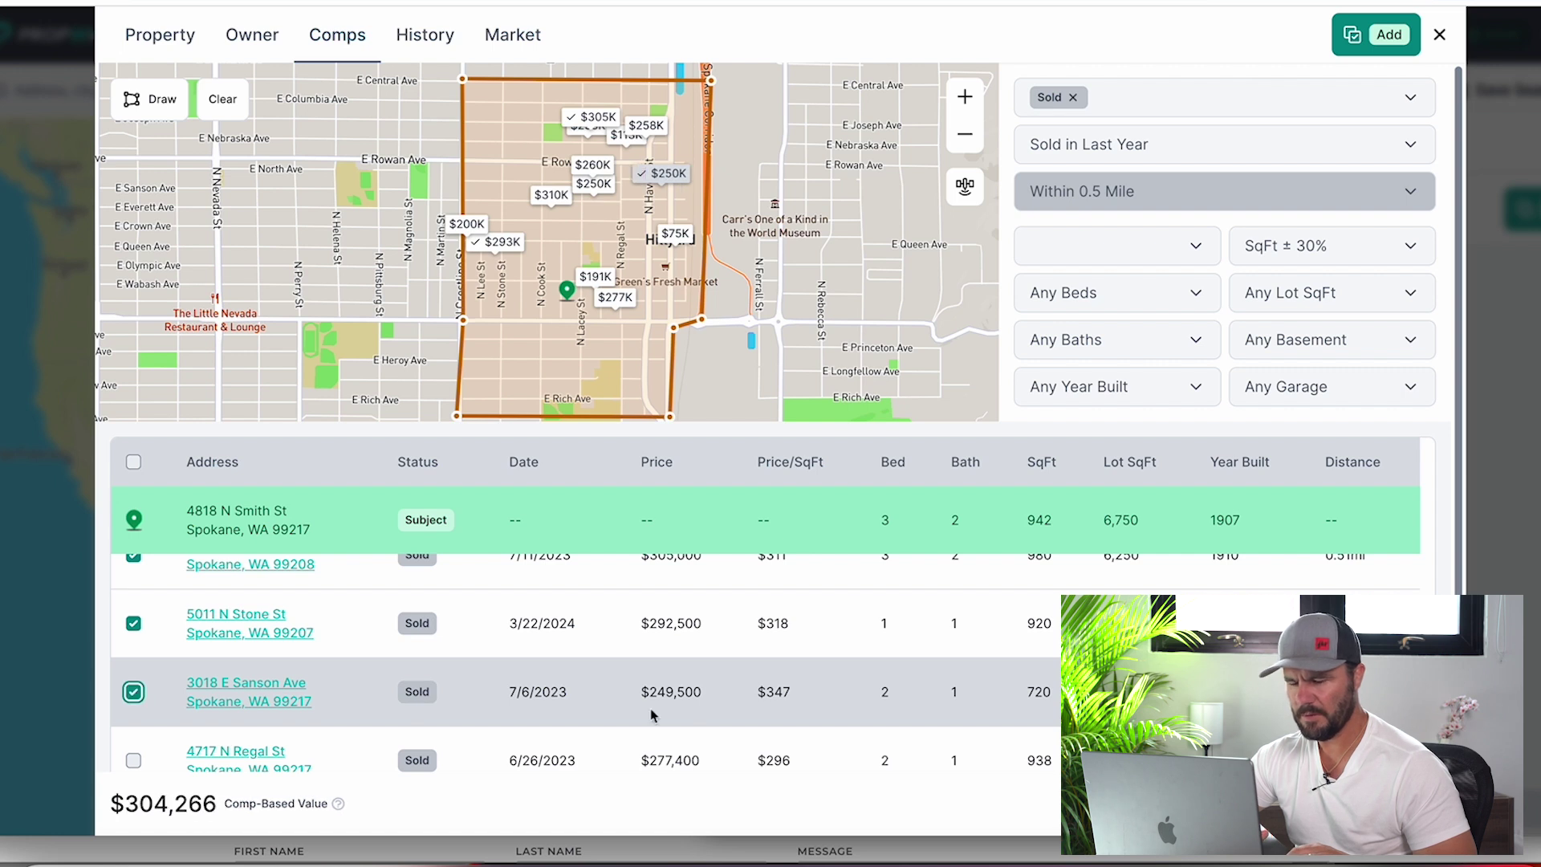
# - Add the $260,000 sale from 5/26/2023 and the $310,000 sale from 6/14/2023 to the selected comps
pyautogui.scroll(-1, 650, 711)
pyautogui.scroll(-2, 650, 710)
pyautogui.click(133, 721)
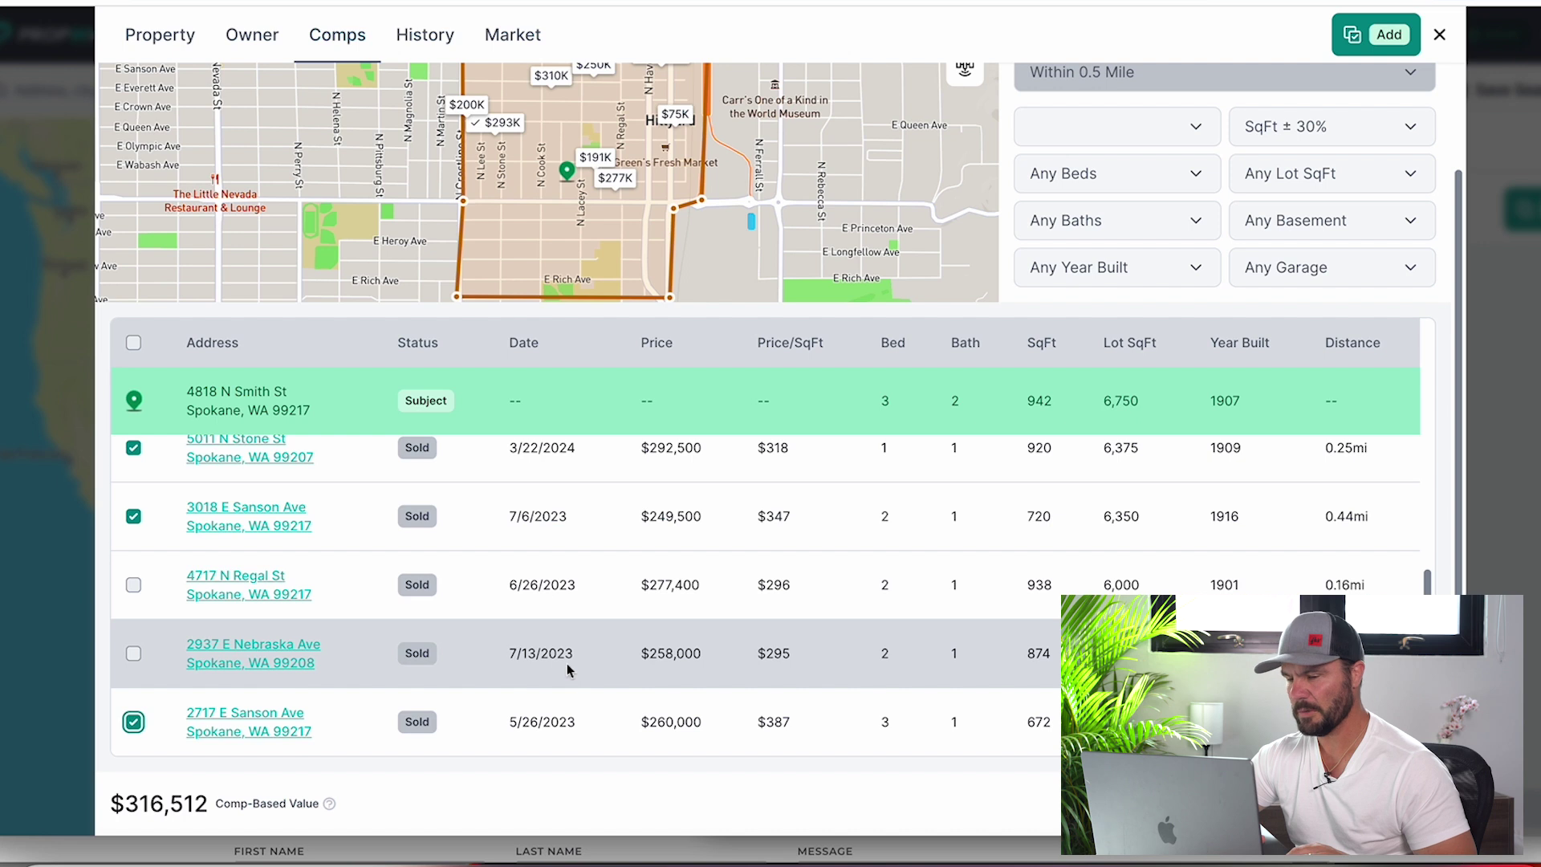
pyautogui.scroll(2, 568, 671)
pyautogui.scroll(8, 566, 670)
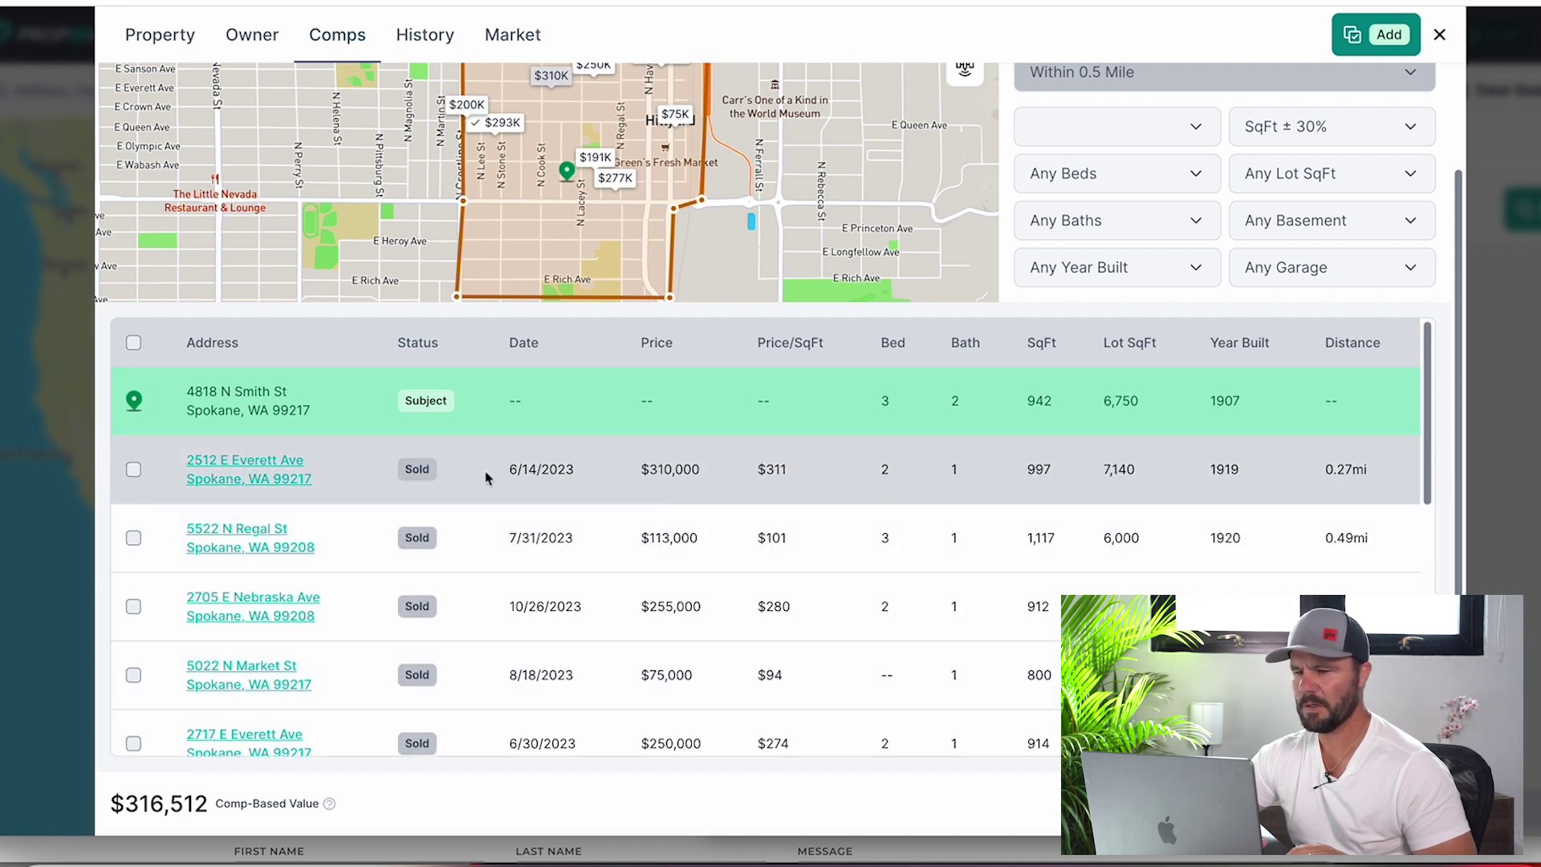
pyautogui.click(133, 469)
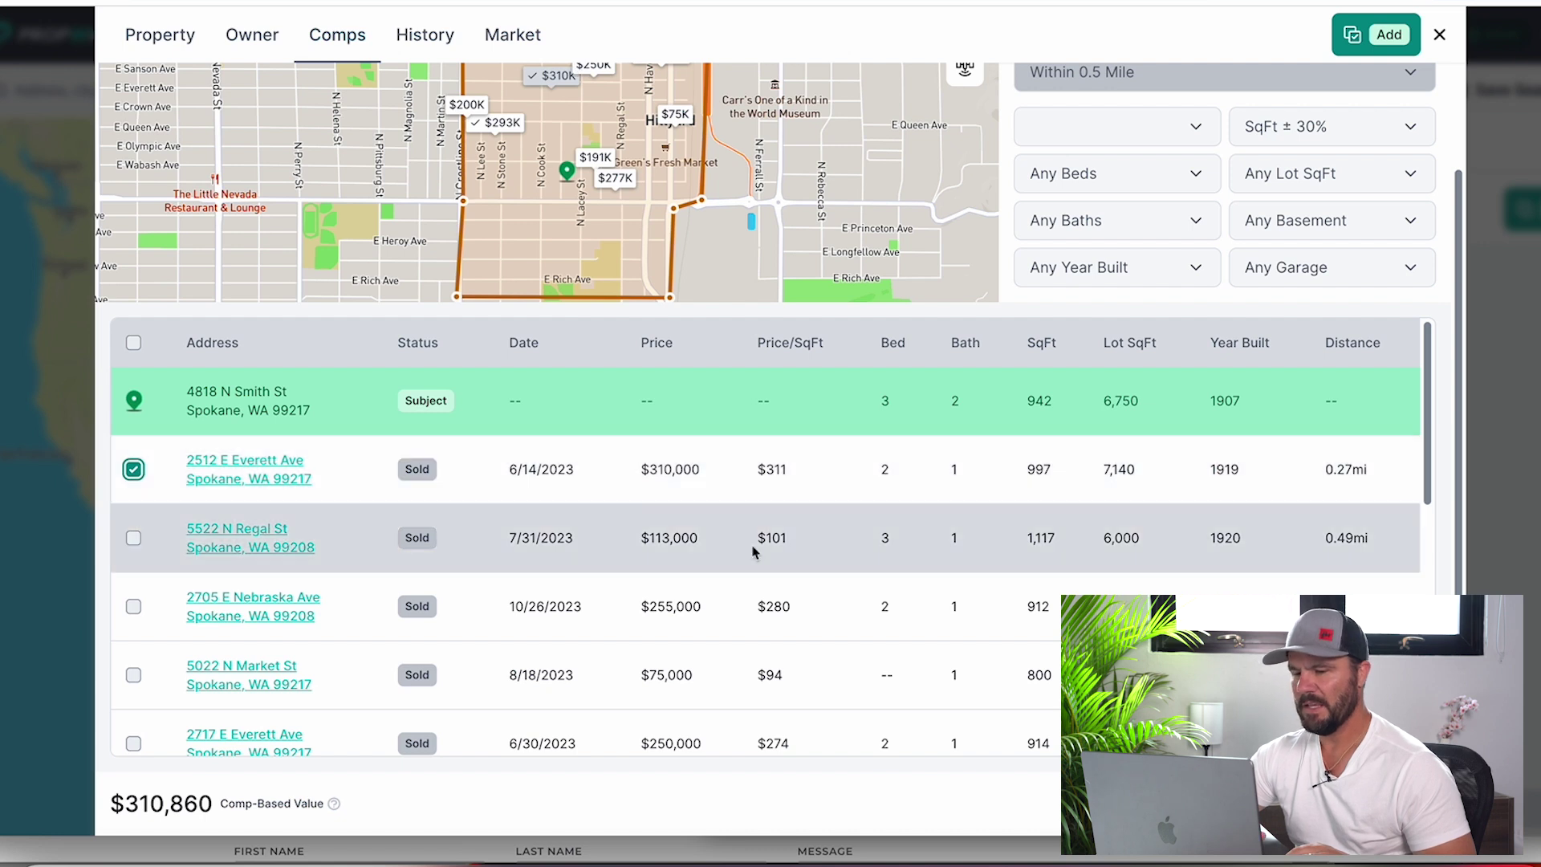
# - Review the selected sales in the comps list and check the comp-based value
pyautogui.scroll(-3, 610, 608)
pyautogui.scroll(-5, 610, 608)
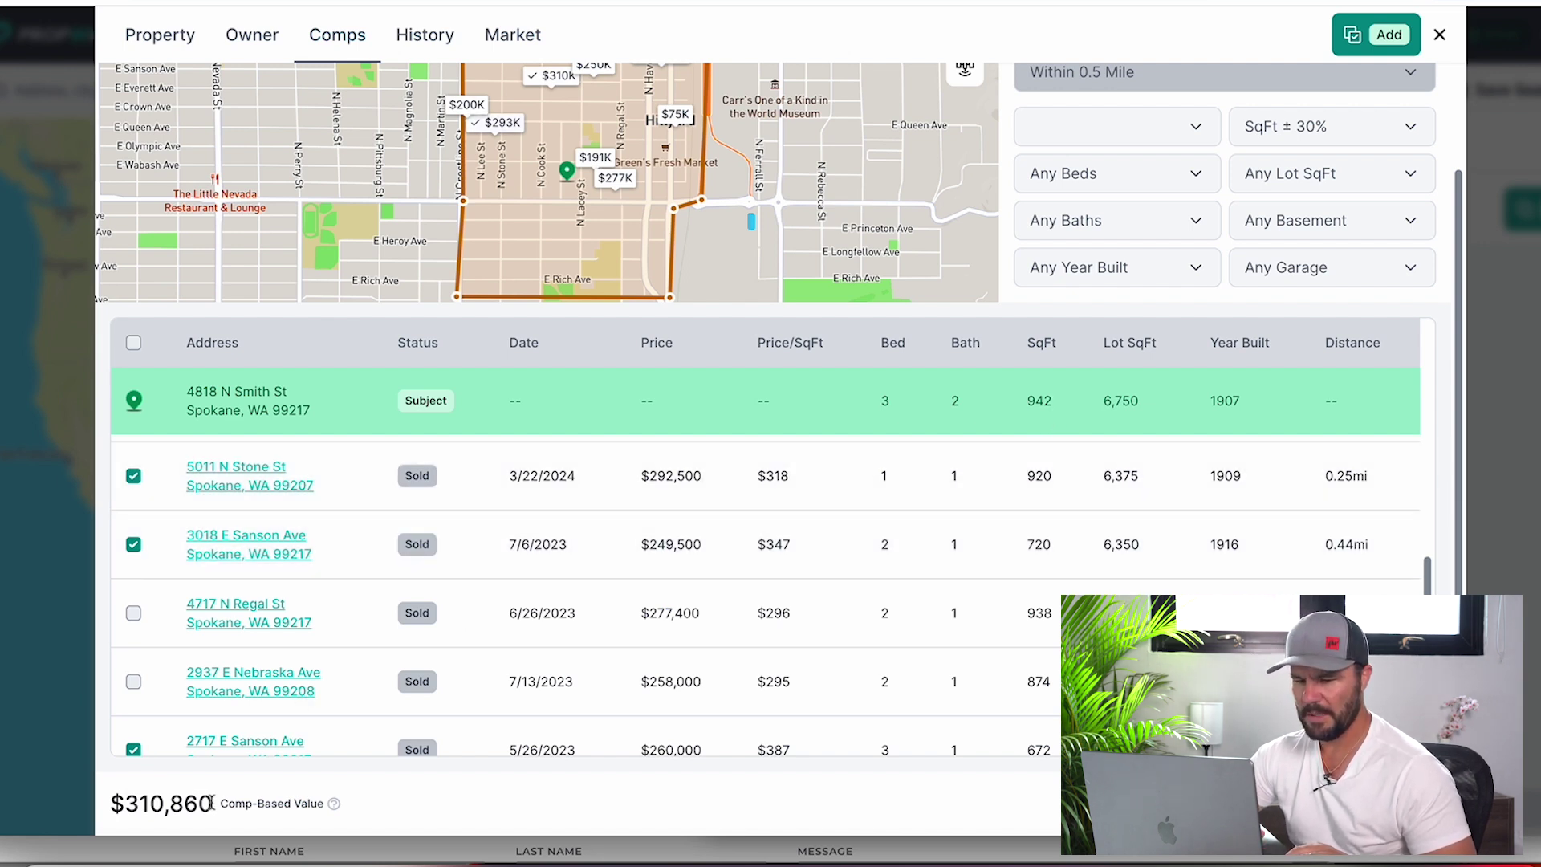
pyautogui.moveTo(212, 802); pyautogui.dragTo(105, 804)
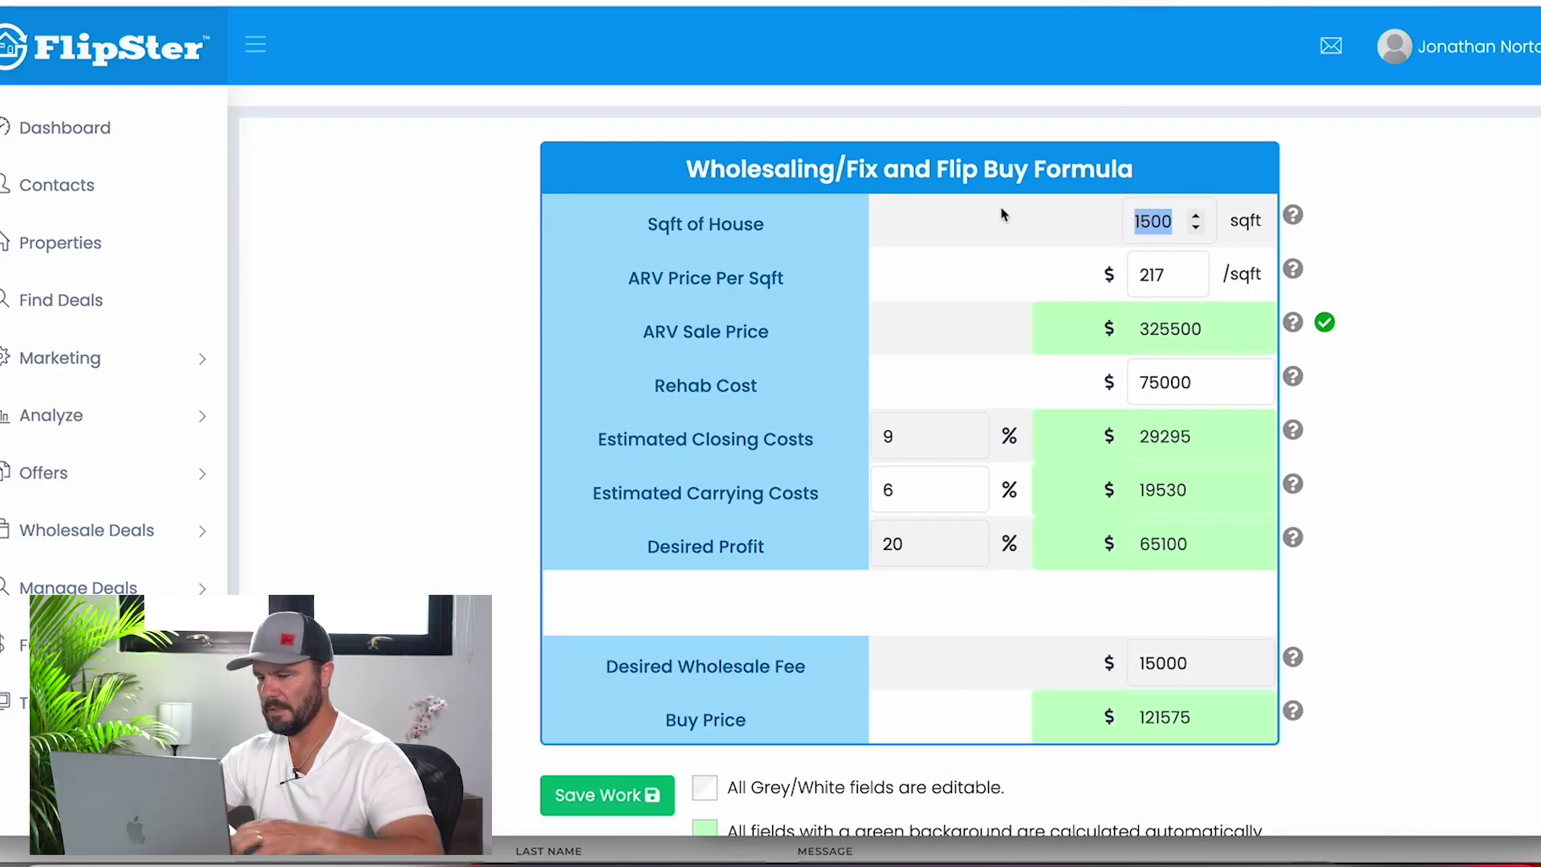
# - Switch to FlipSter's Wholesaling/Fix and Flip Buy Formula and set the house size to 942 sqft and the ARV price per sqft to $330
pyautogui.write('942')
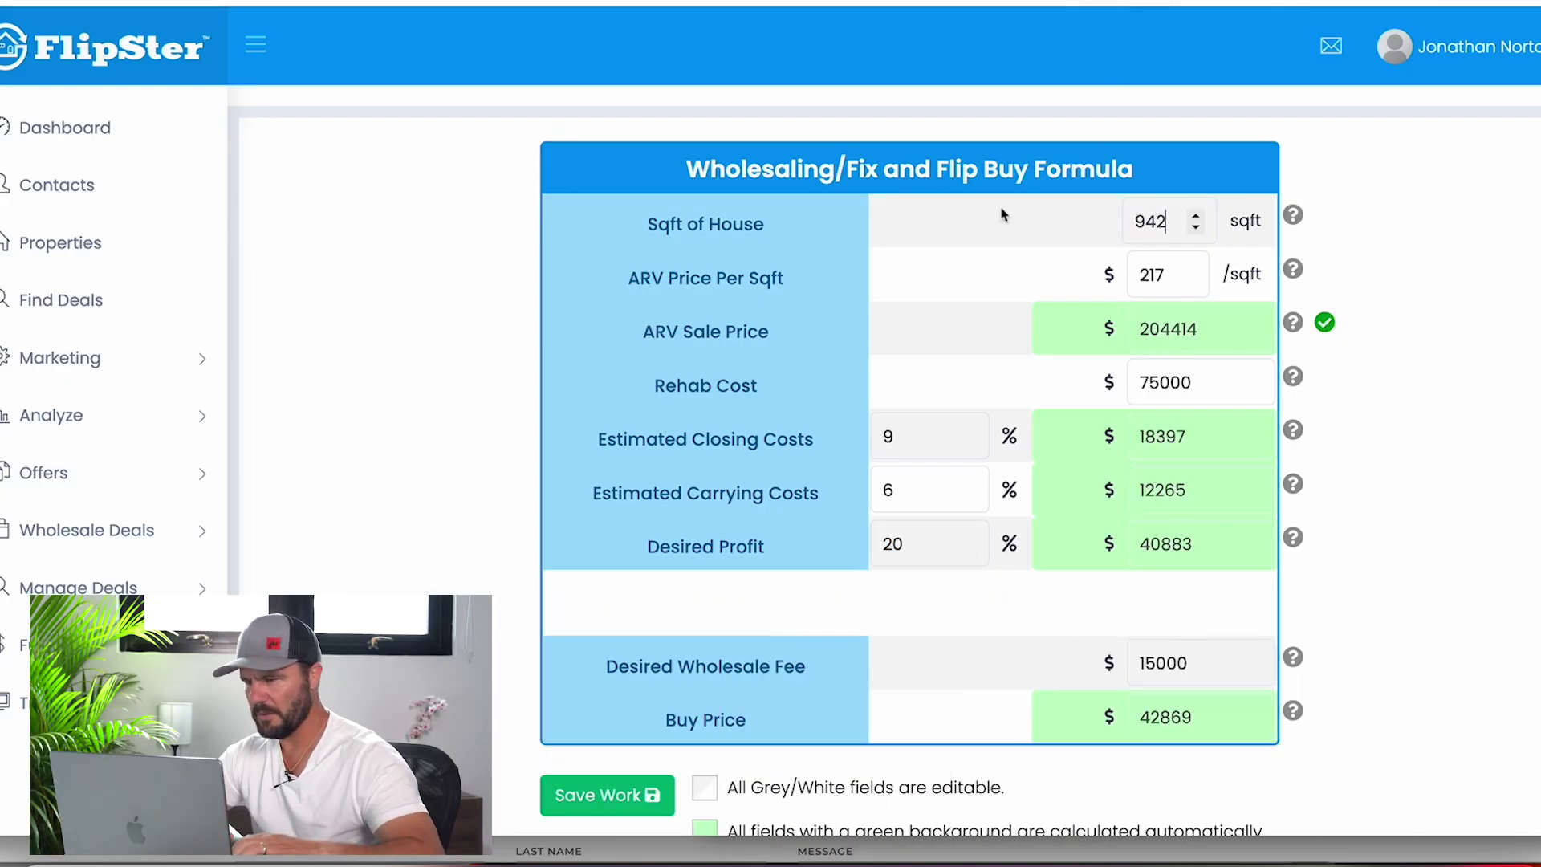
pyautogui.press('Tab')
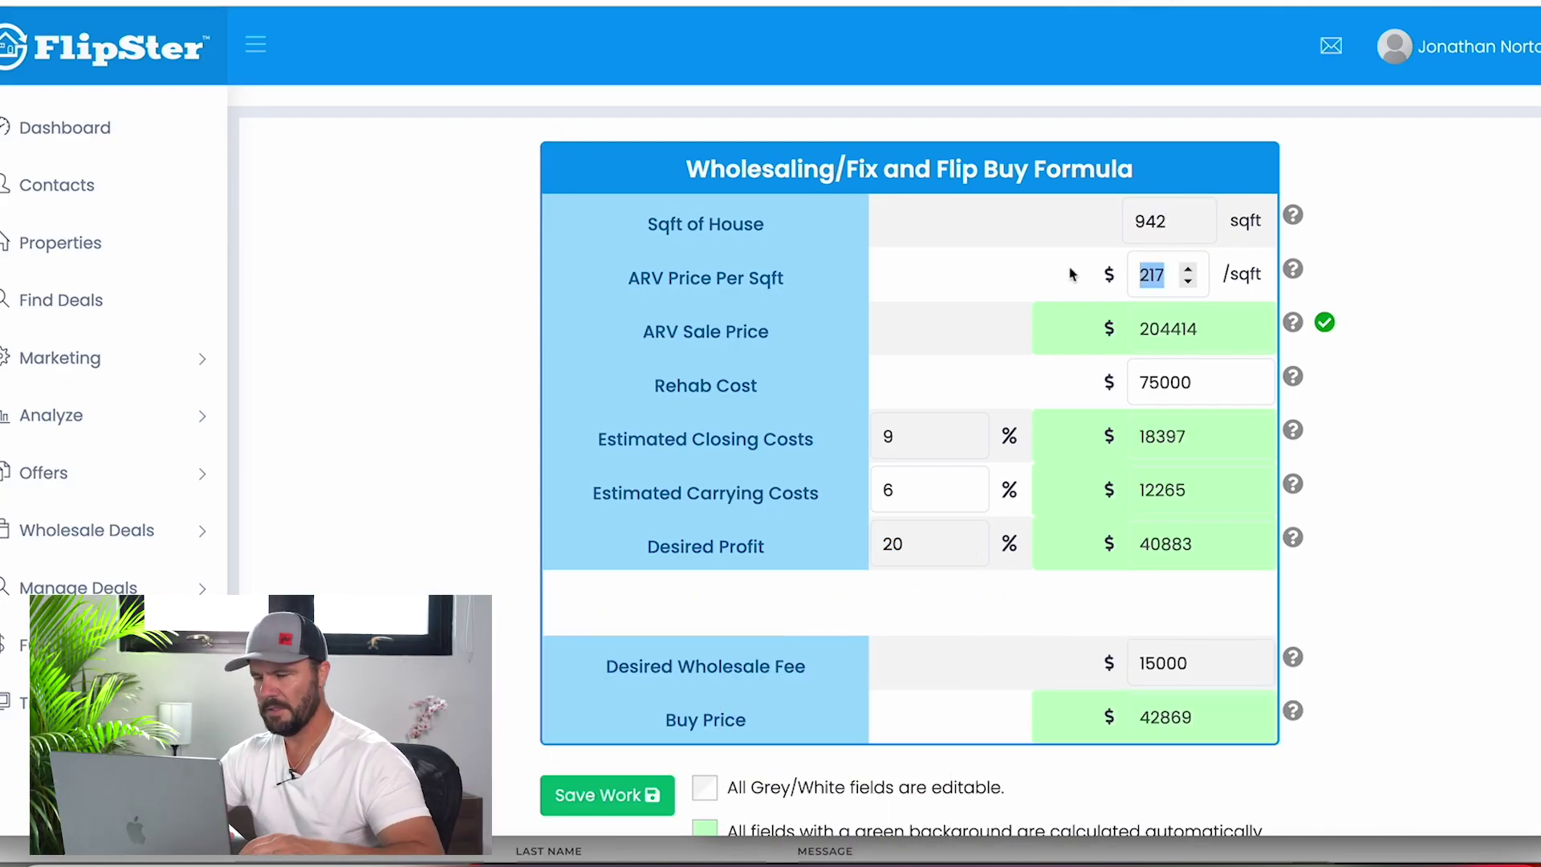
pyautogui.write('300')
pyautogui.click(1188, 271)
pyautogui.click(1188, 271)
pyautogui.click(1188, 271)
pyautogui.click(1188, 271)
pyautogui.click(1188, 271)
pyautogui.click(1189, 271)
pyautogui.click(1189, 271)
pyautogui.tripleClick(1188, 271)
pyautogui.doubleClick(1189, 271)
pyautogui.tripleClick(1189, 271)
pyautogui.tripleClick(1189, 271)
pyautogui.doubleClick(1189, 271)
pyautogui.tripleClick(1189, 271)
pyautogui.doubleClick(1189, 272)
pyautogui.doubleClick(1189, 272)
pyautogui.click(1189, 271)
pyautogui.click(1188, 271)
pyautogui.click(1189, 271)
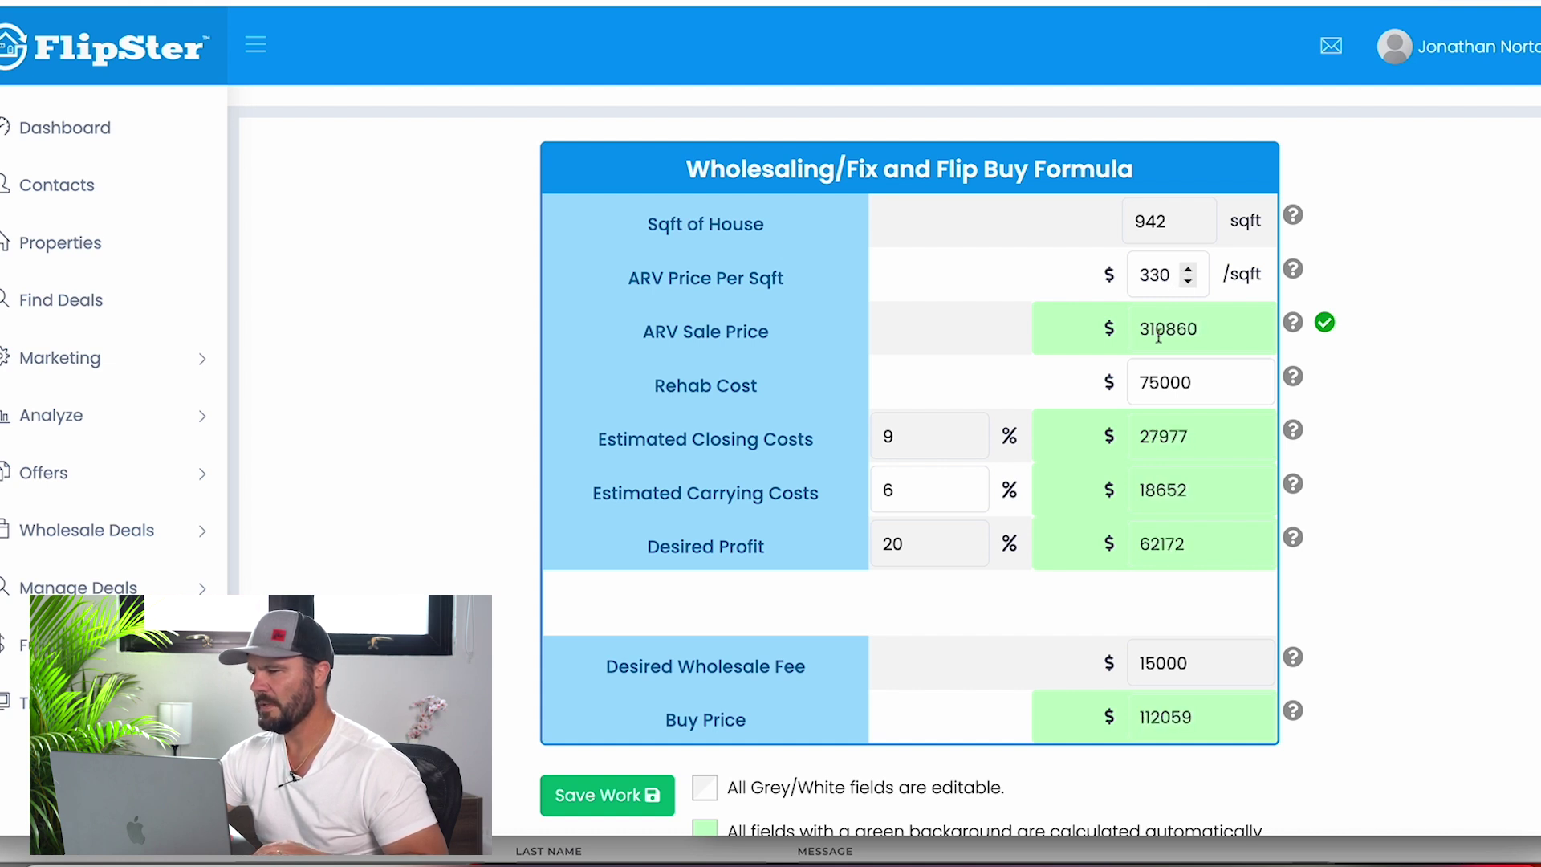
# - Check the calculated ARV sale price against the house size and the price per square foot
pyautogui.moveTo(1137, 331); pyautogui.dragTo(1238, 334)
pyautogui.moveTo(1174, 274); pyautogui.dragTo(1063, 278)
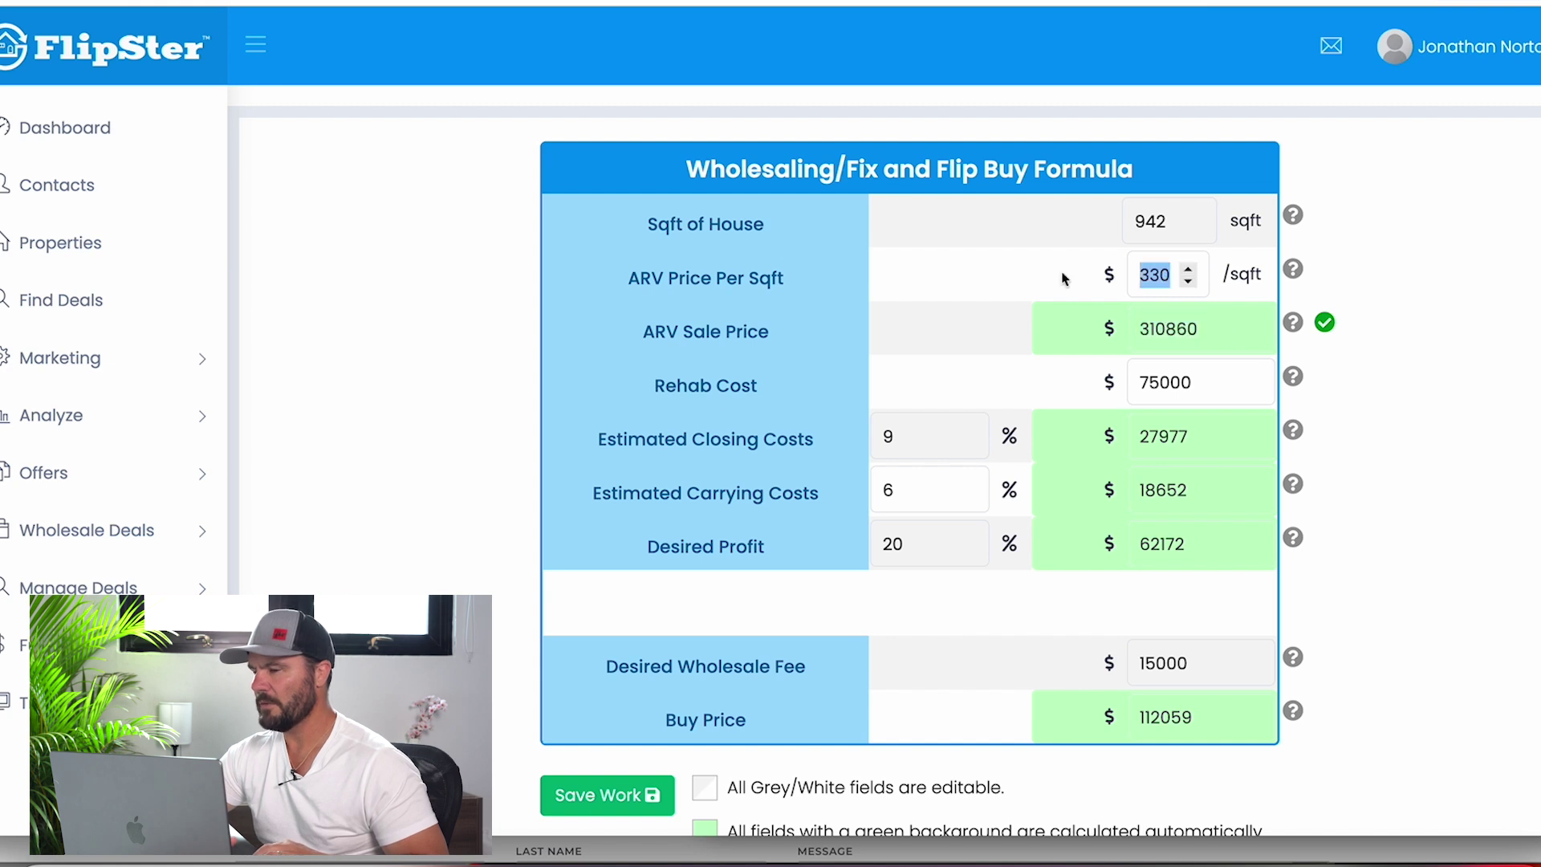
pyautogui.moveTo(1171, 223); pyautogui.dragTo(1065, 223)
pyautogui.moveTo(1204, 329); pyautogui.dragTo(1093, 334)
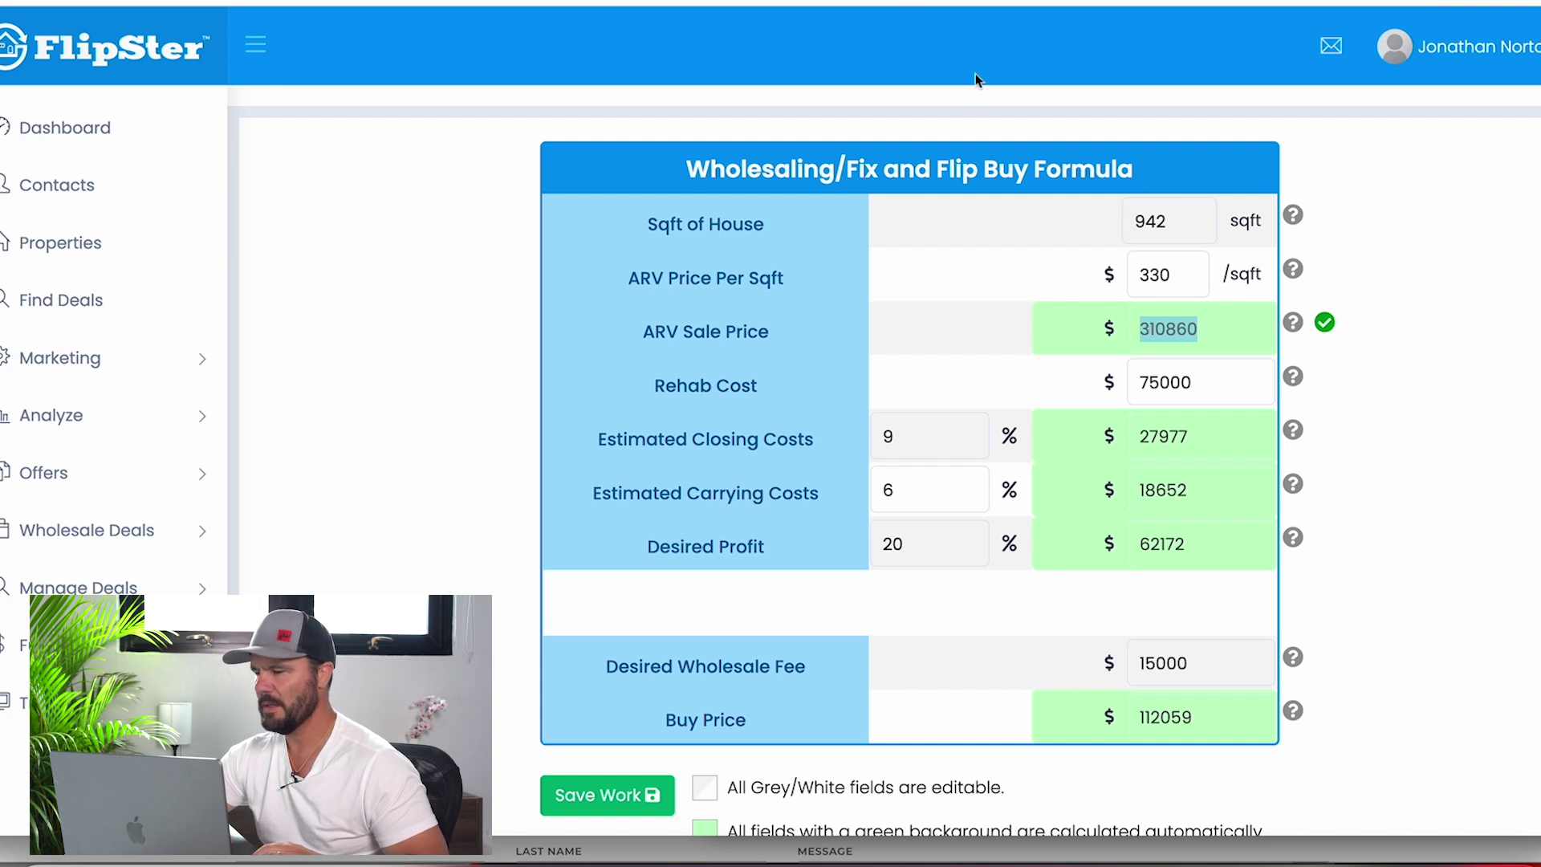
# - Set the rehab cost to 0 and lower the desired profit to 15%, keeping the closing and carrying cost percentages
pyautogui.moveTo(1240, 382); pyautogui.dragTo(1073, 383)
pyautogui.write('0')
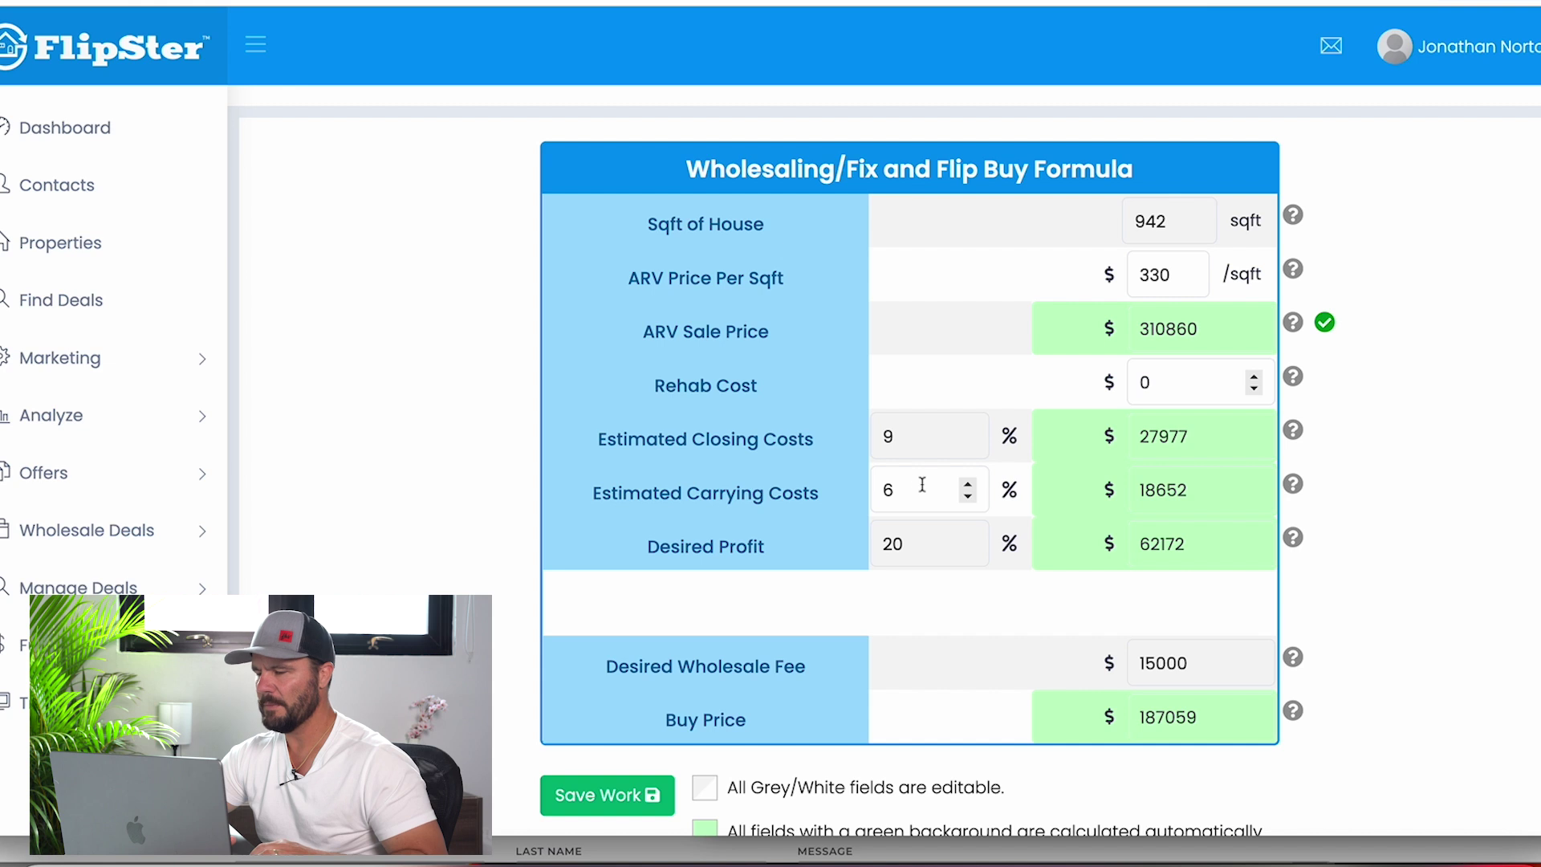
pyautogui.moveTo(898, 437); pyautogui.dragTo(759, 456)
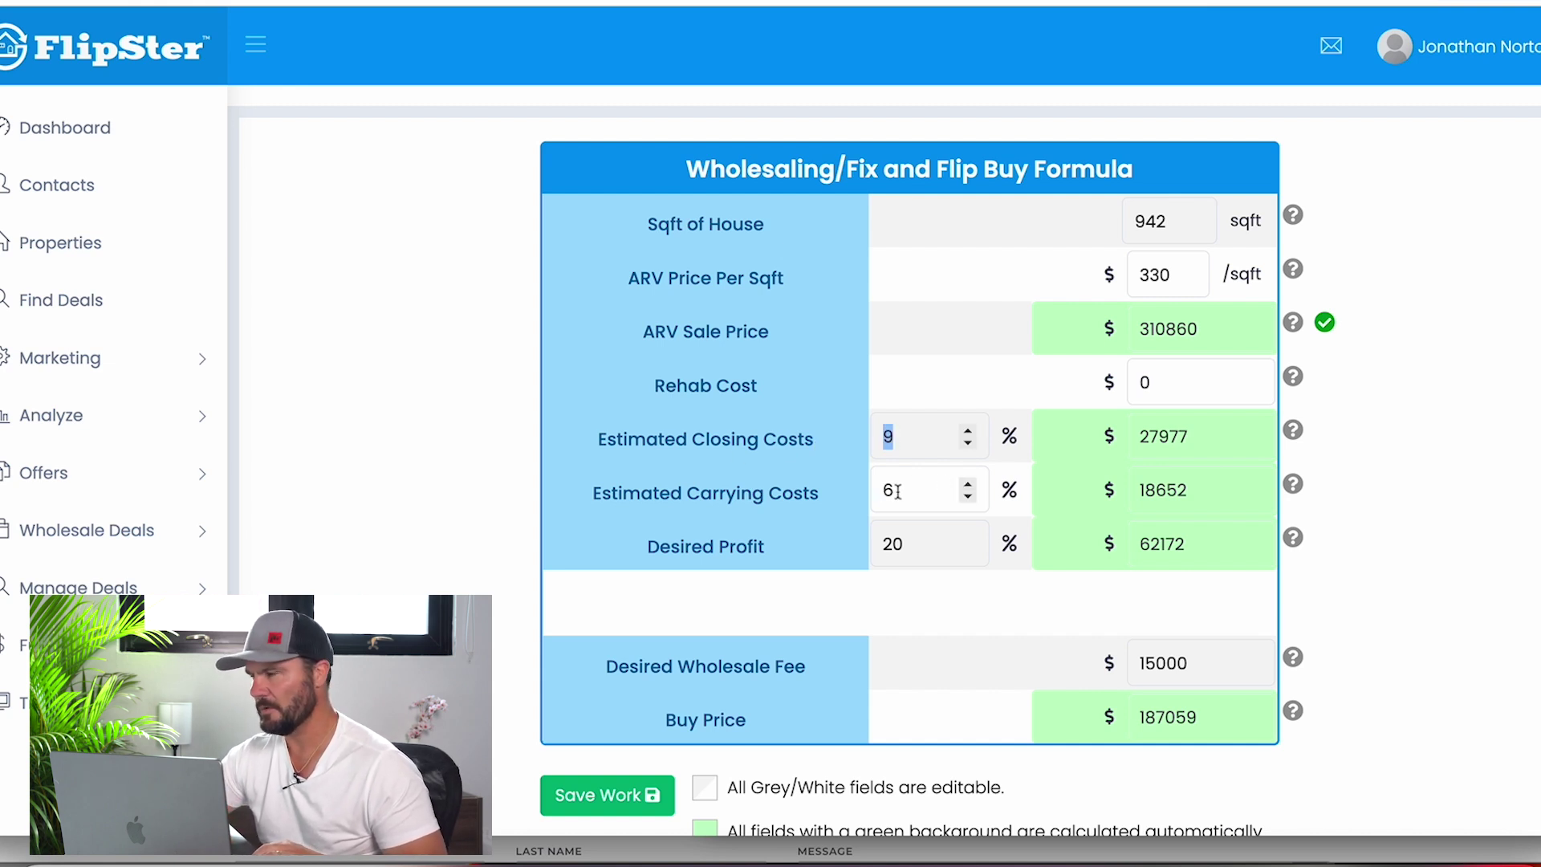
pyautogui.moveTo(897, 491); pyautogui.dragTo(824, 488)
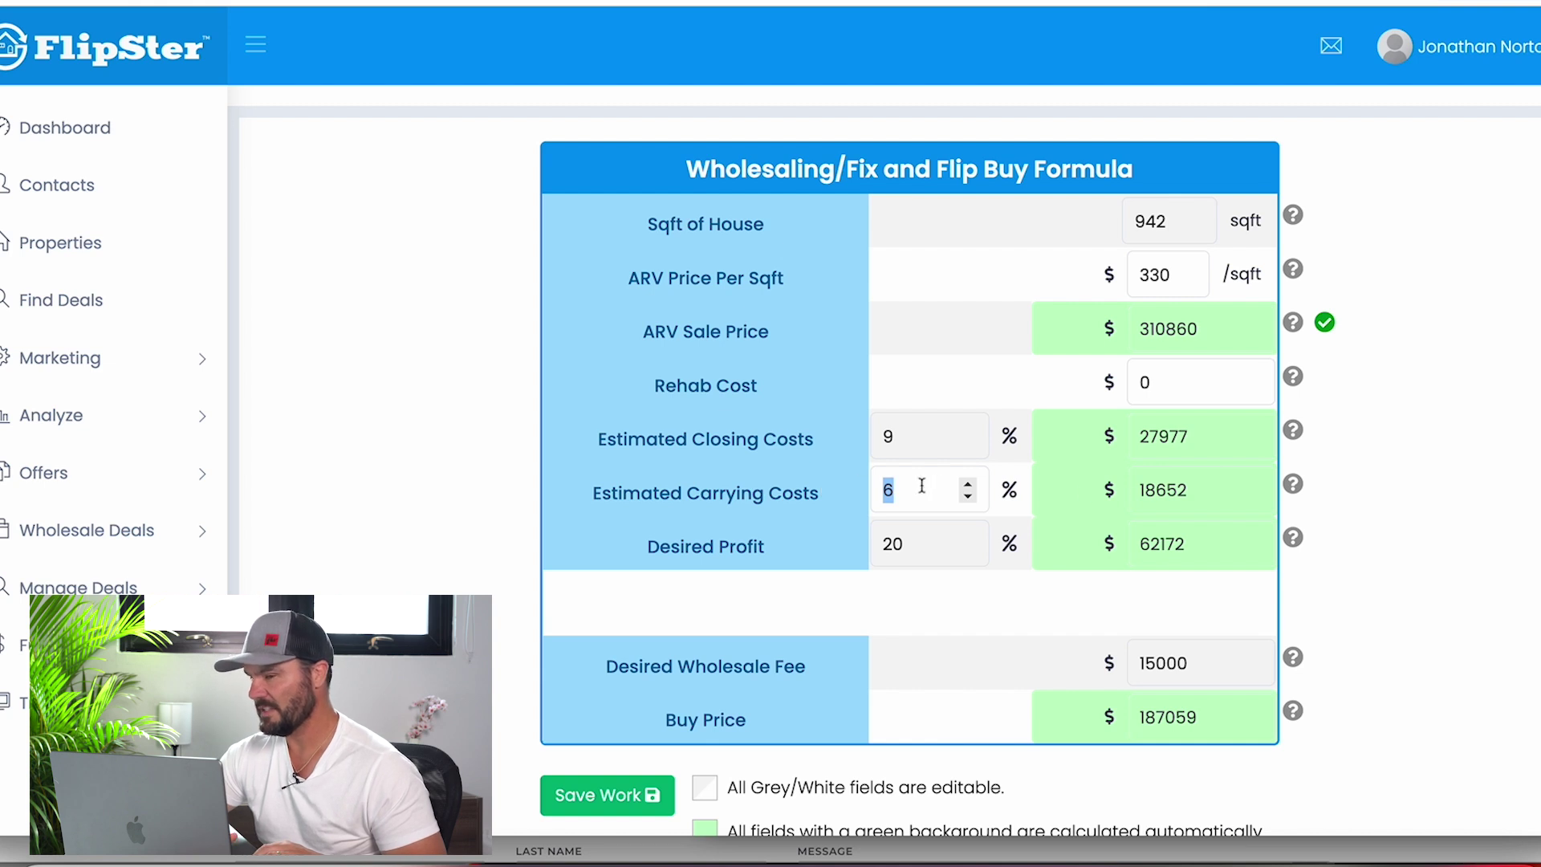
pyautogui.moveTo(902, 541); pyautogui.dragTo(828, 551)
pyautogui.click(968, 551)
pyautogui.click(968, 552)
pyautogui.click(968, 552)
pyautogui.click(968, 552)
pyautogui.click(968, 551)
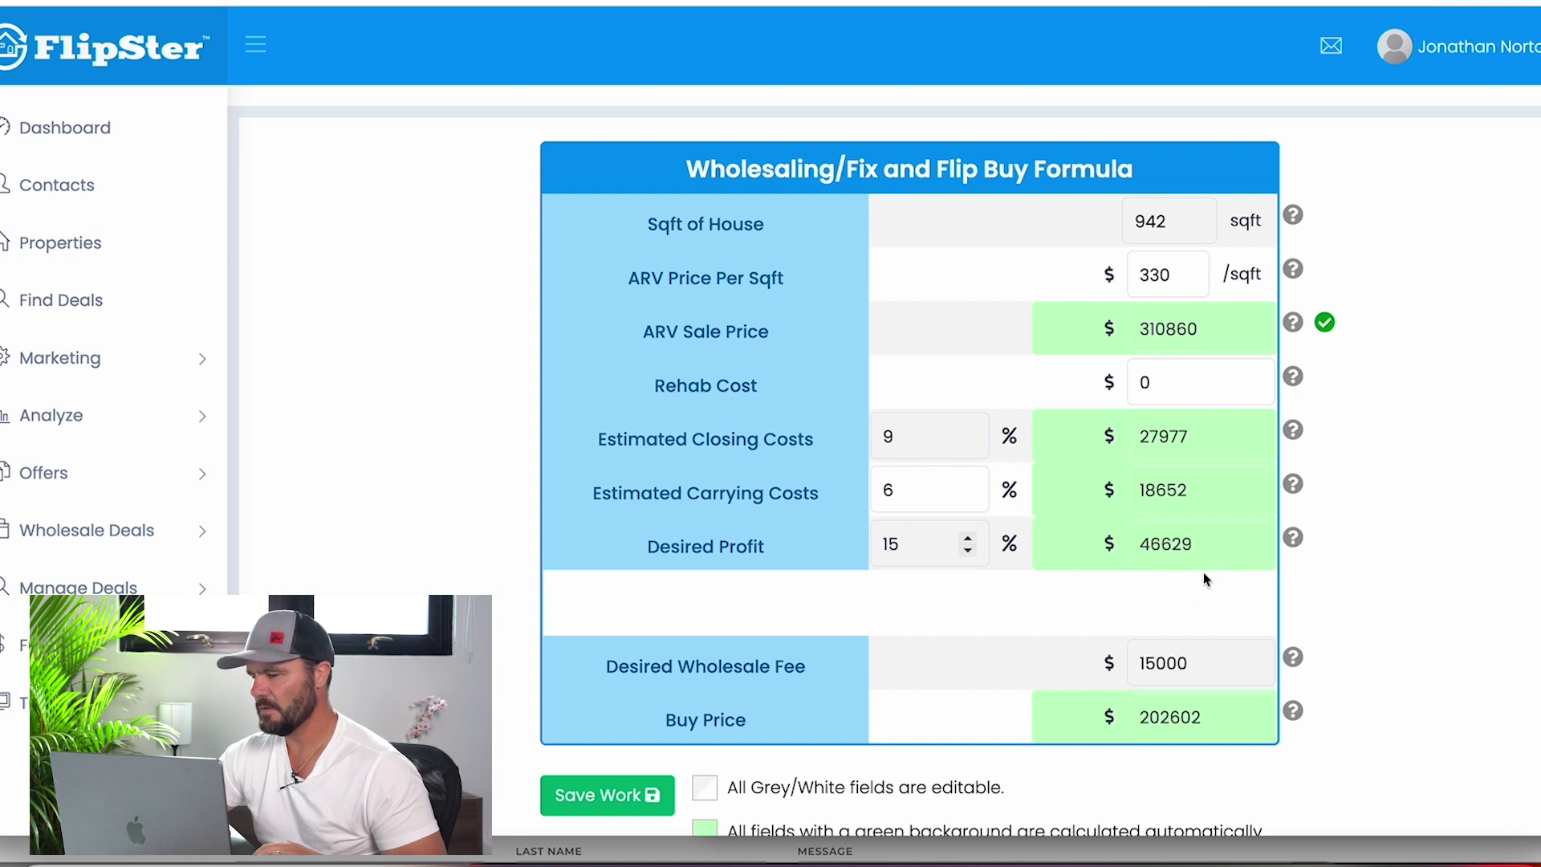
# - Review the desired wholesale fee, the calculated buy price and the rehab cost in the buy formula
pyautogui.moveTo(1194, 665); pyautogui.dragTo(1038, 671)
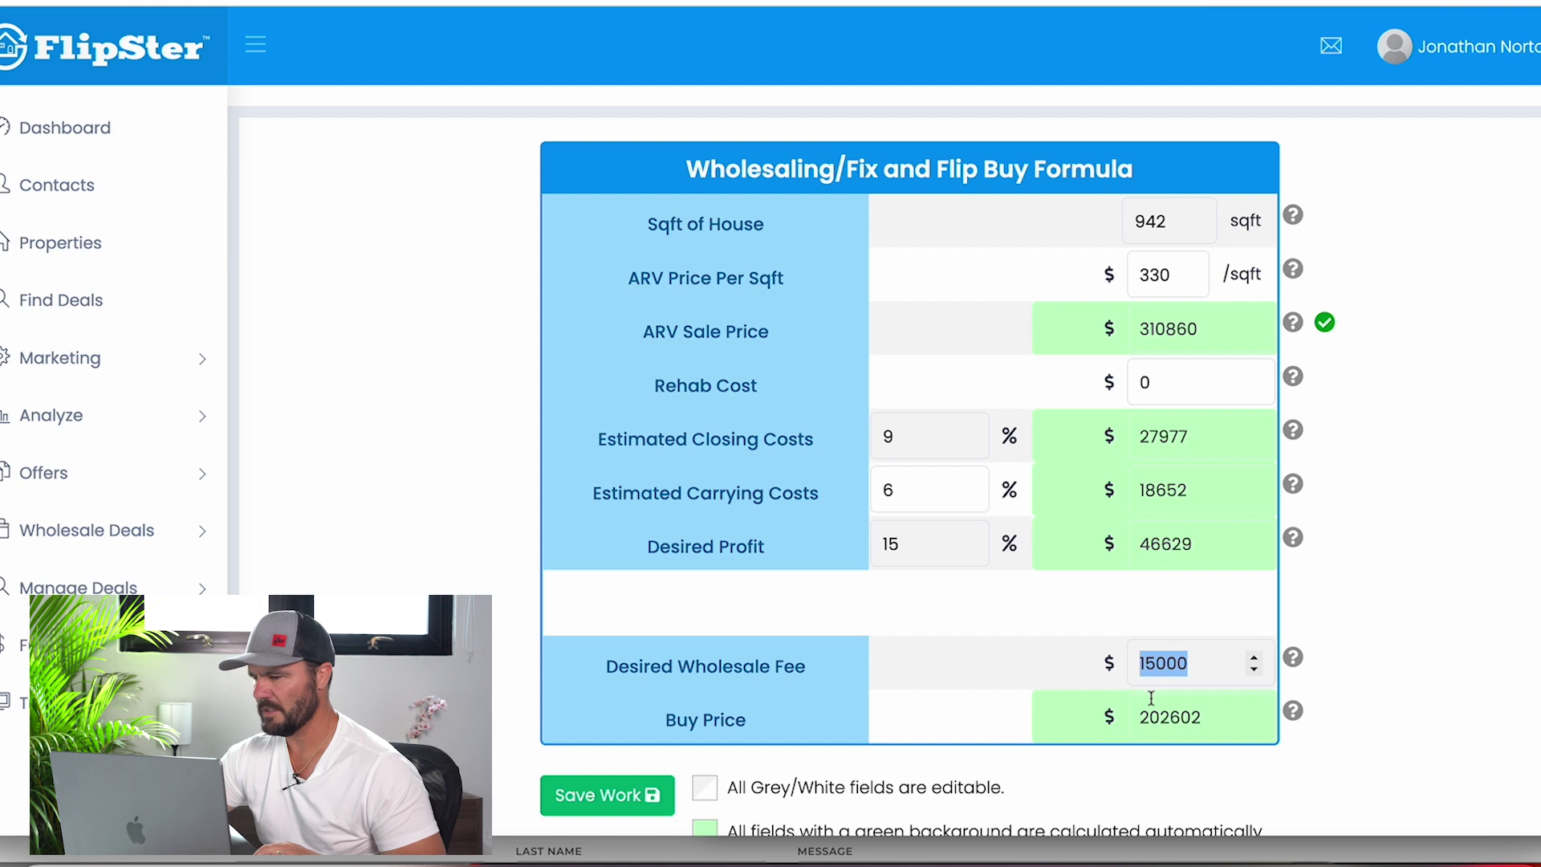
pyautogui.moveTo(1202, 716); pyautogui.dragTo(1054, 725)
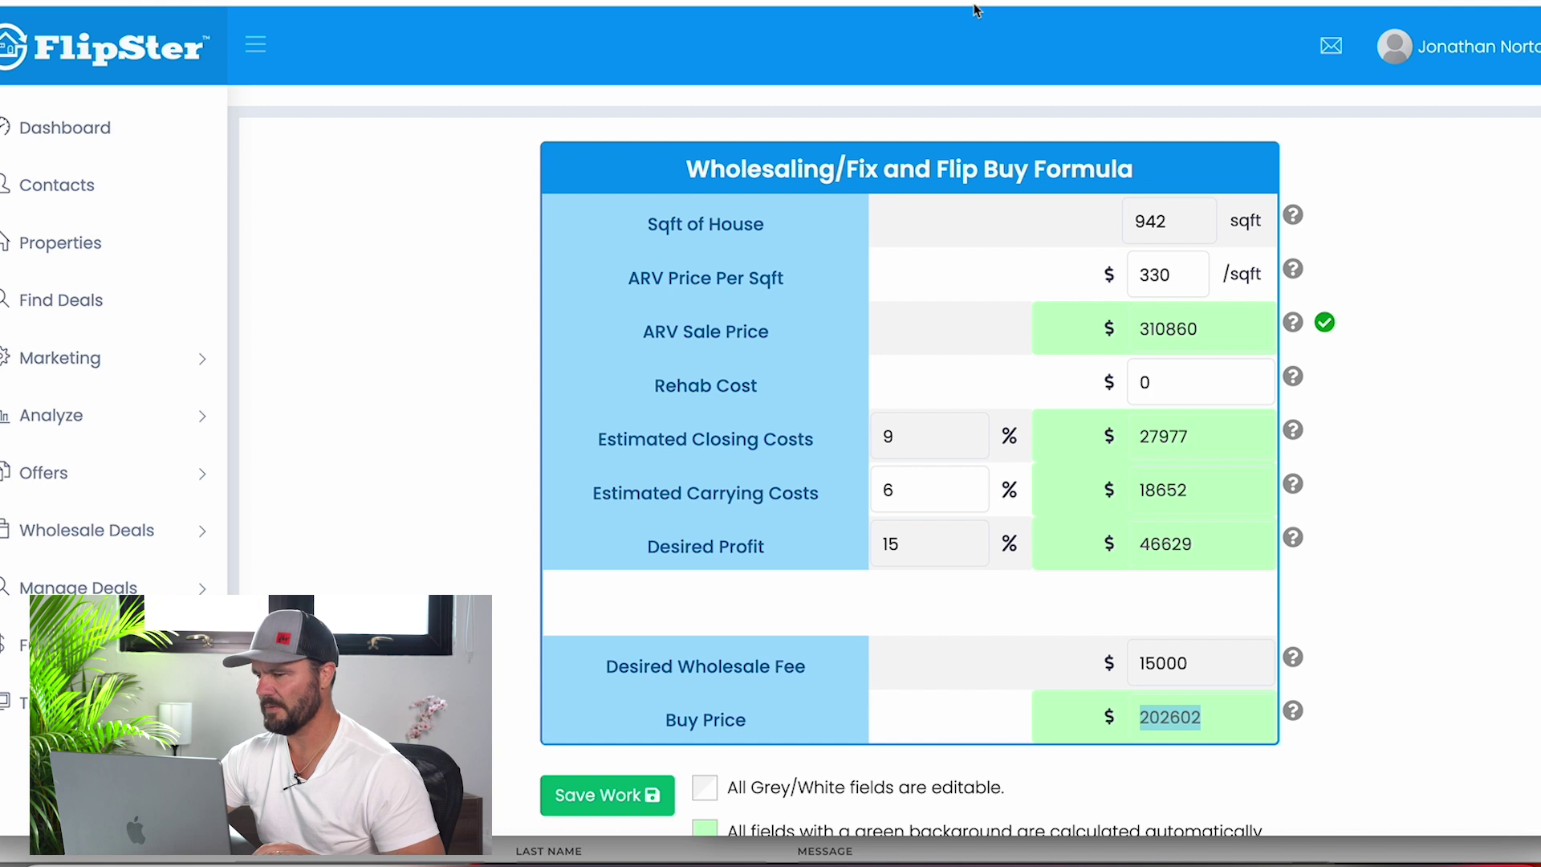
pyautogui.moveTo(1164, 384); pyautogui.dragTo(1062, 382)
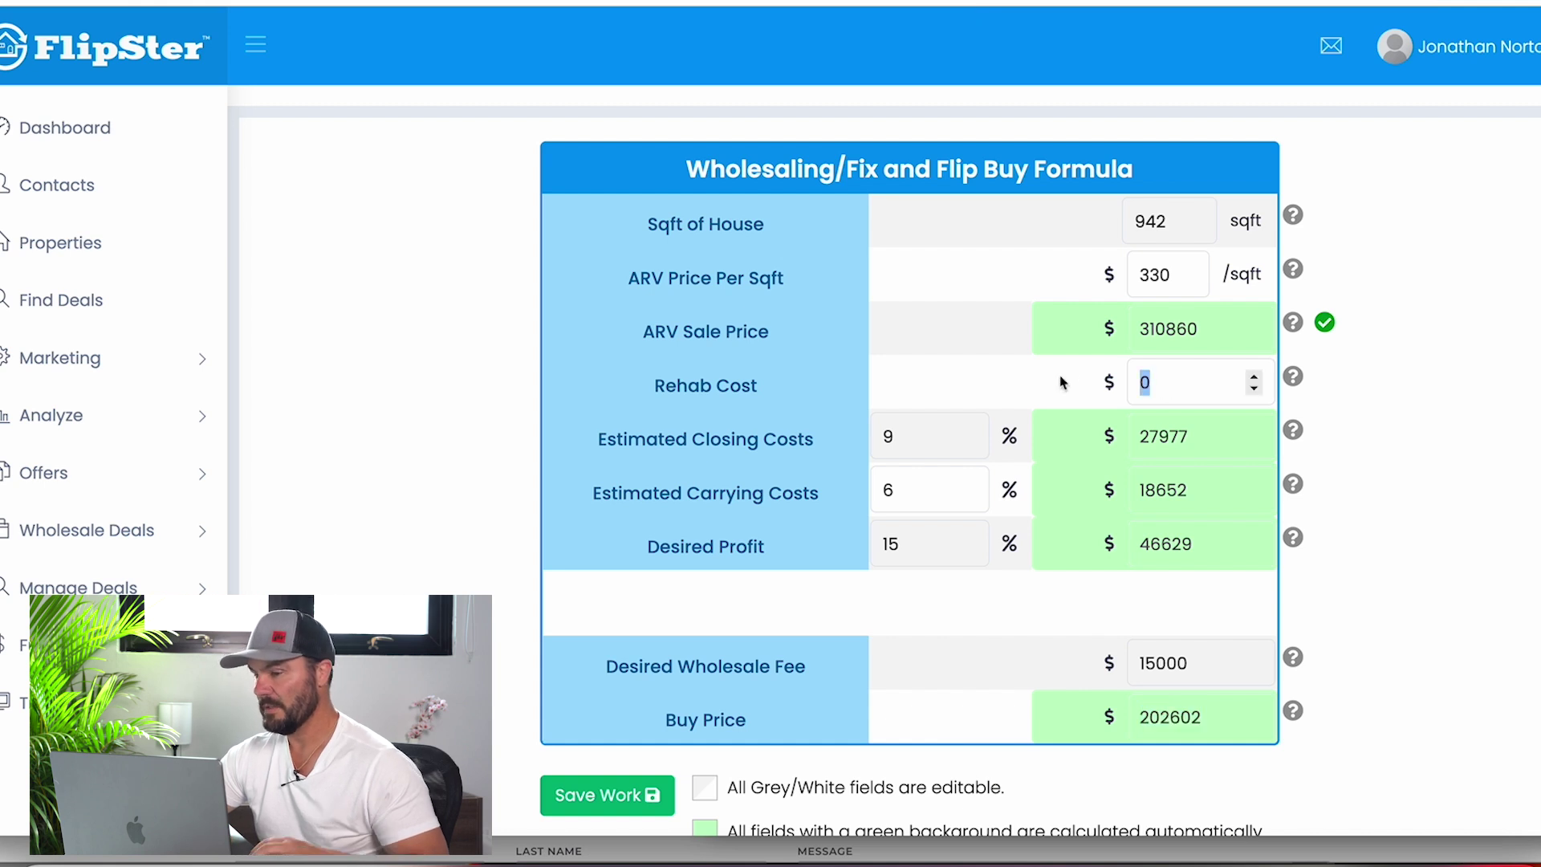
# - Set the rehab cost to 75000 in the buy formula and check the recalculated buy price
pyautogui.write('7')
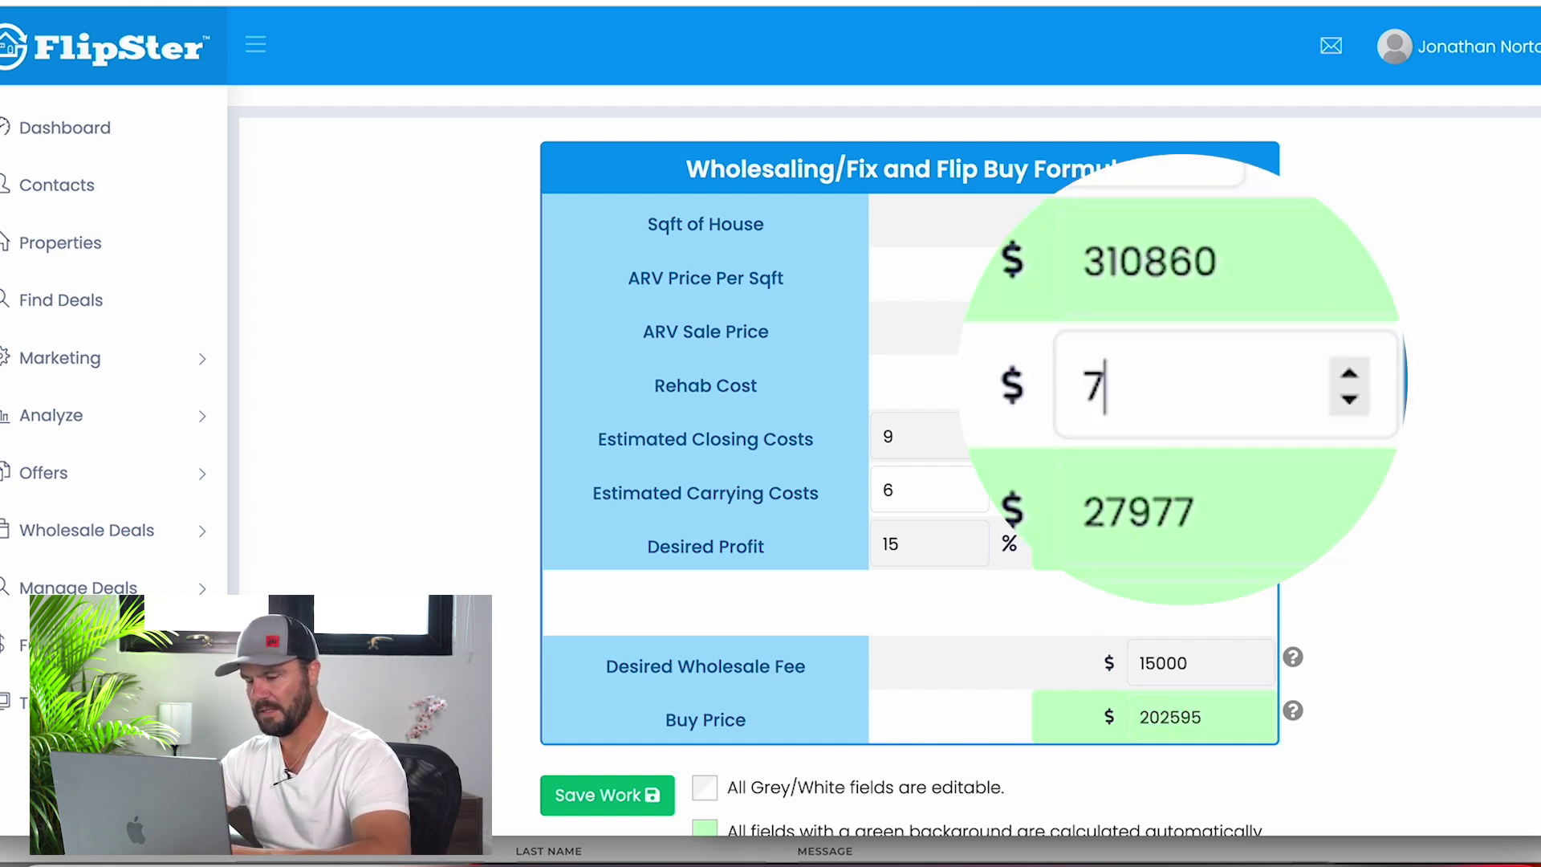
pyautogui.write('5000')
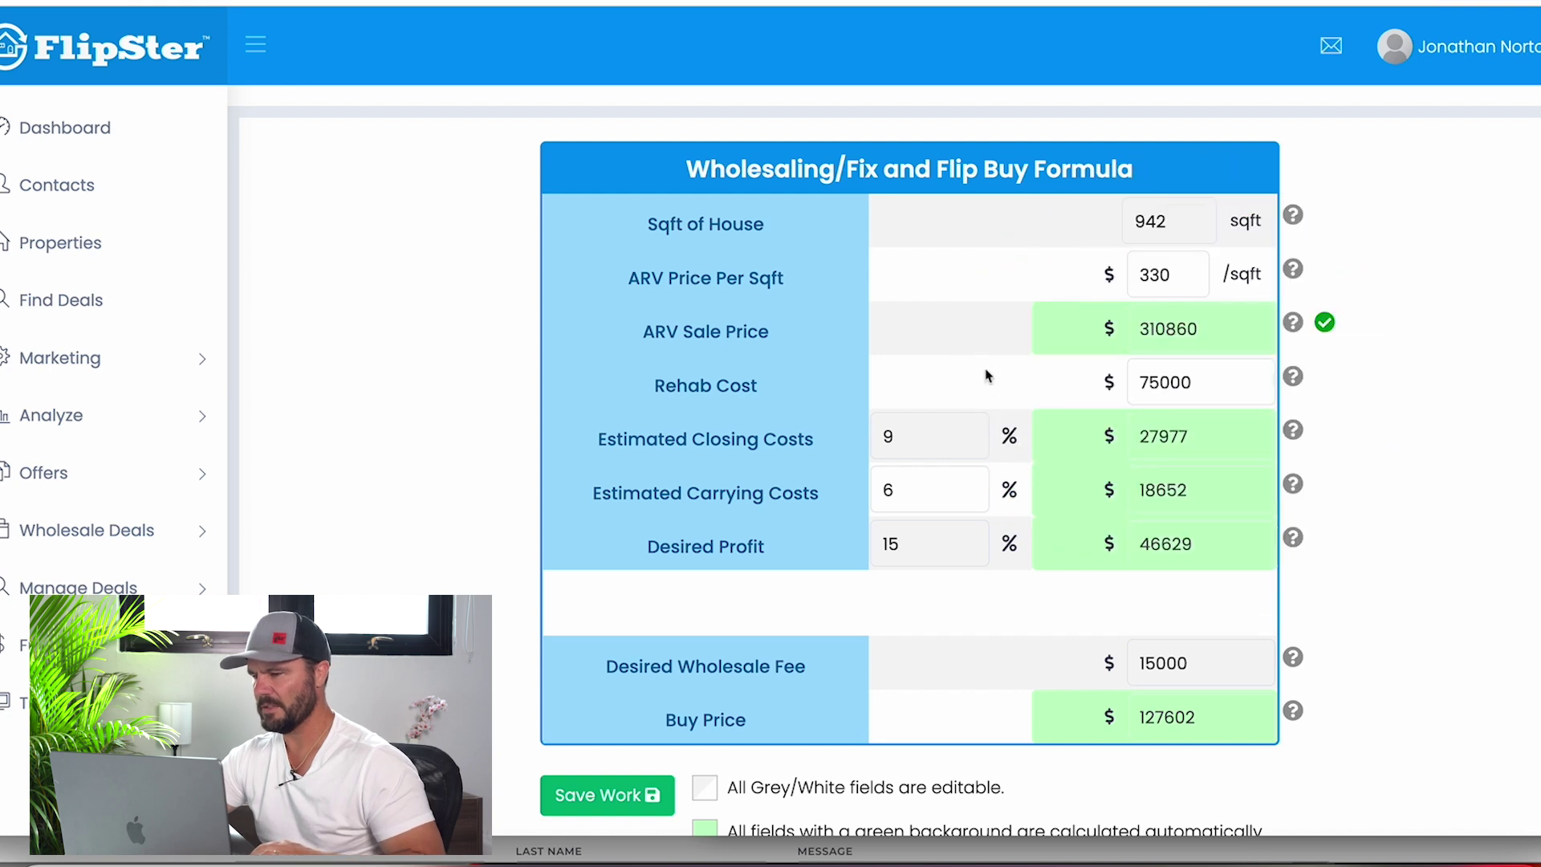
pyautogui.doubleClick(1179, 717)
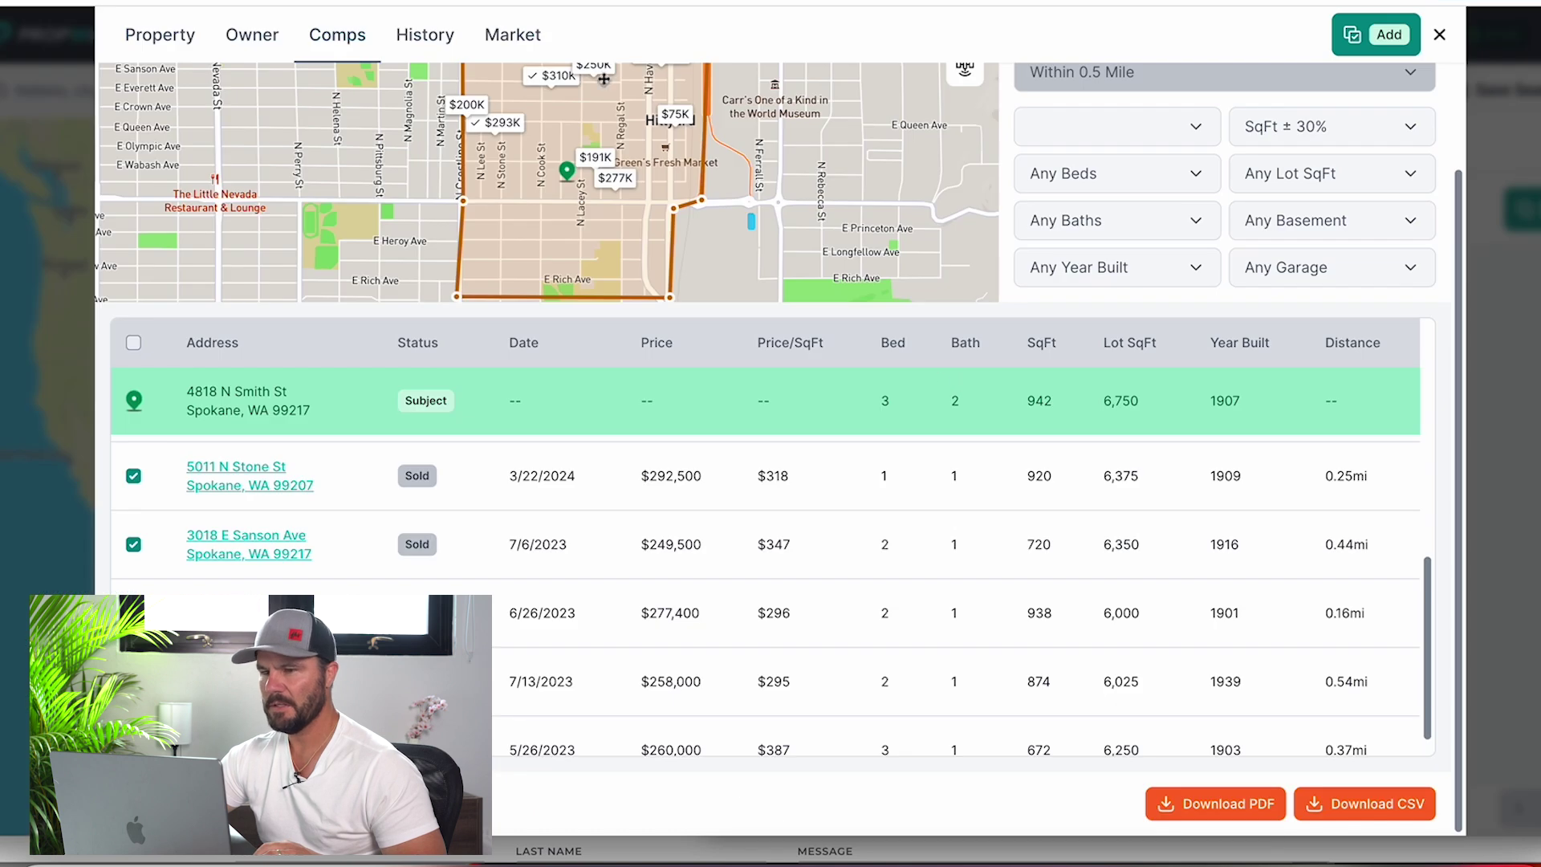
pyautogui.click(160, 34)
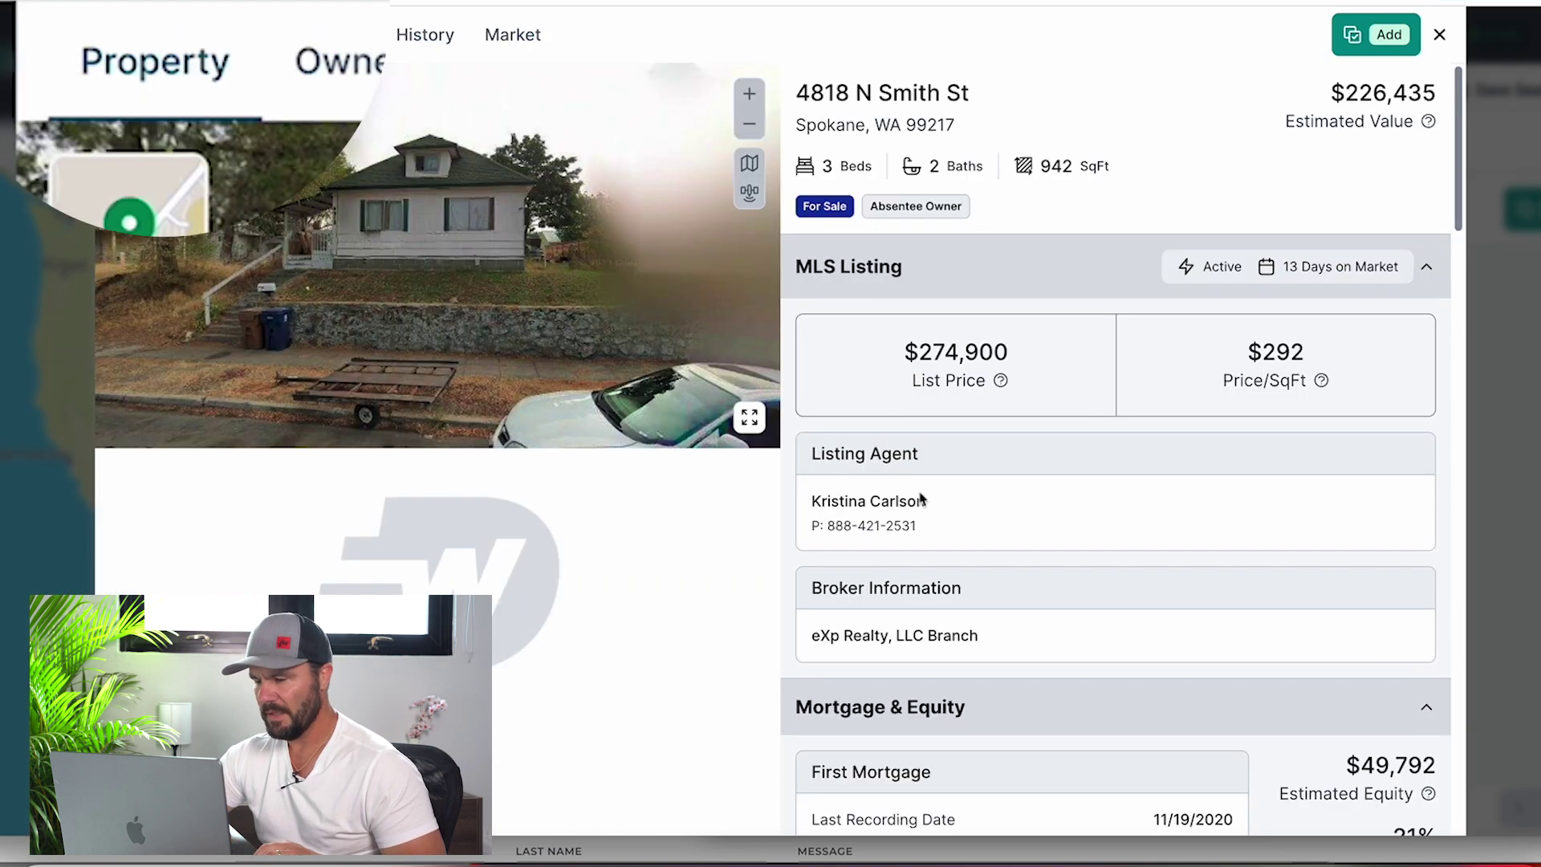
pyautogui.moveTo(924, 529); pyautogui.dragTo(809, 504)
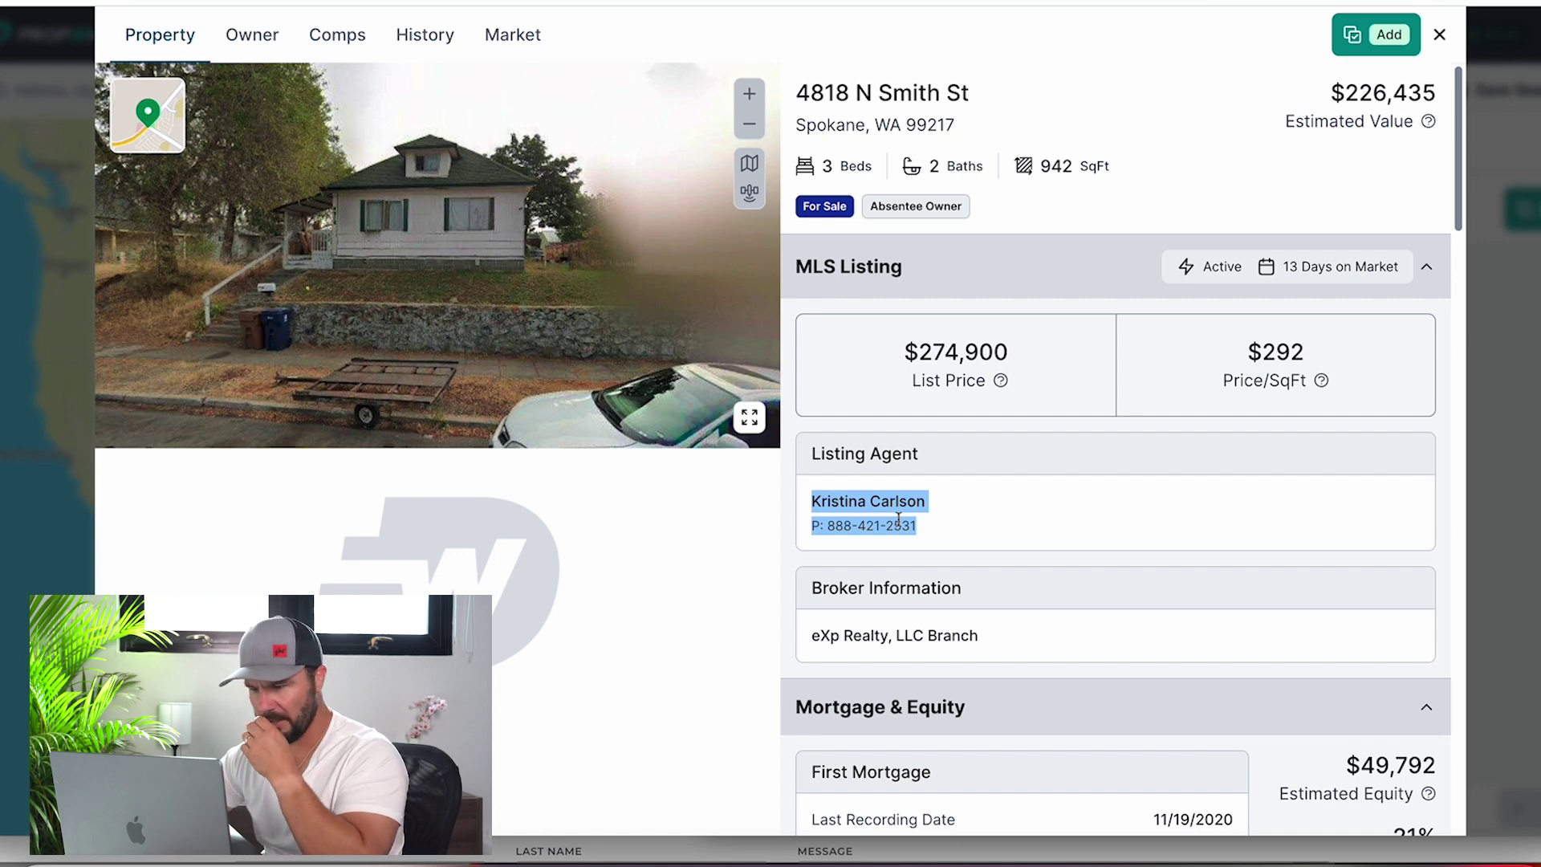
pyautogui.scroll(-3, 998, 633)
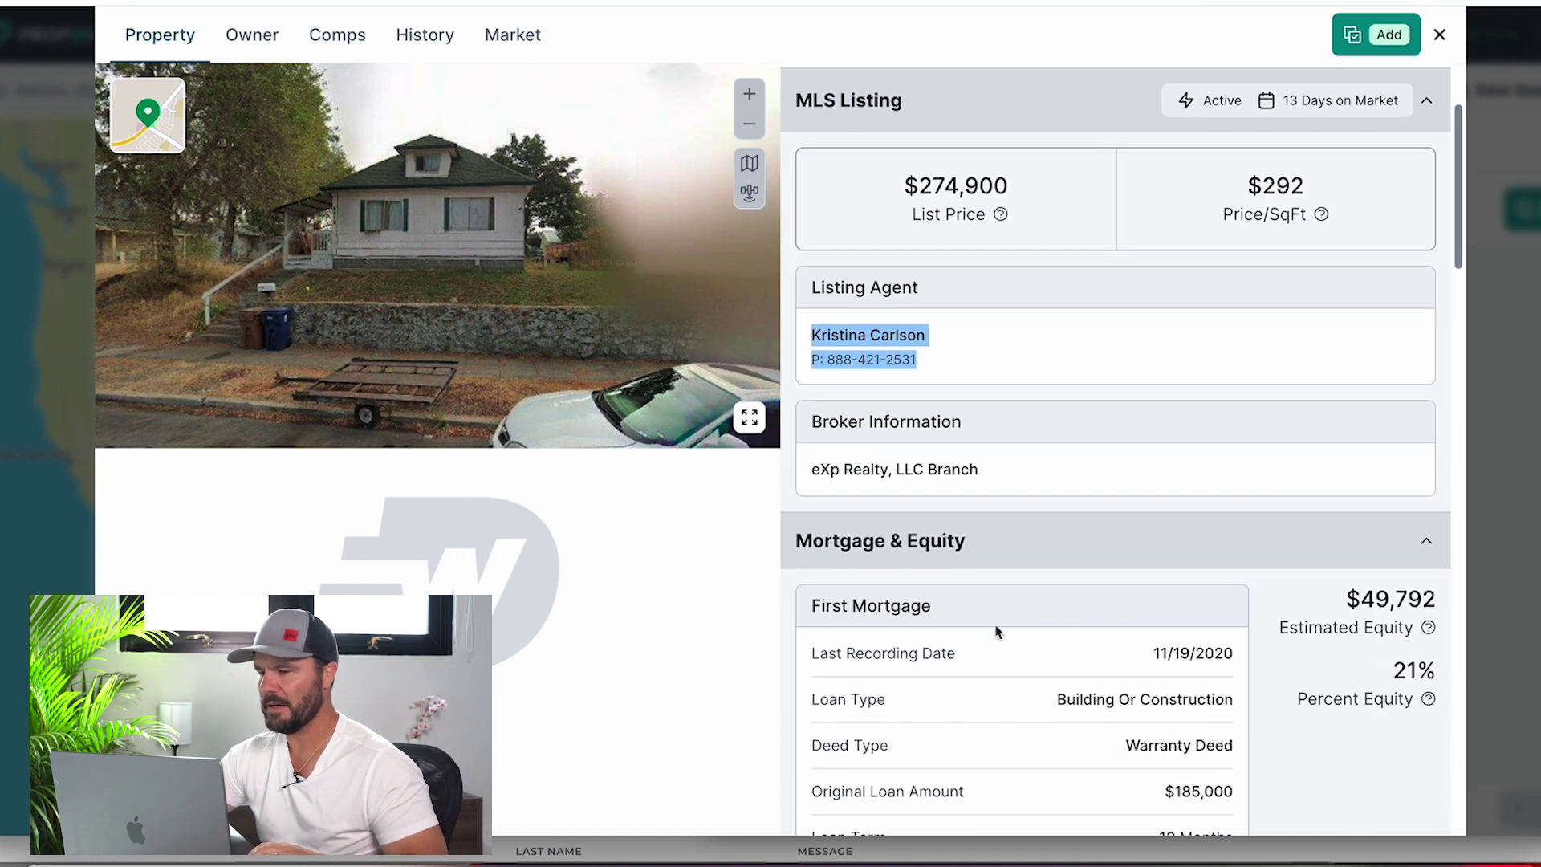
pyautogui.scroll(3, 994, 629)
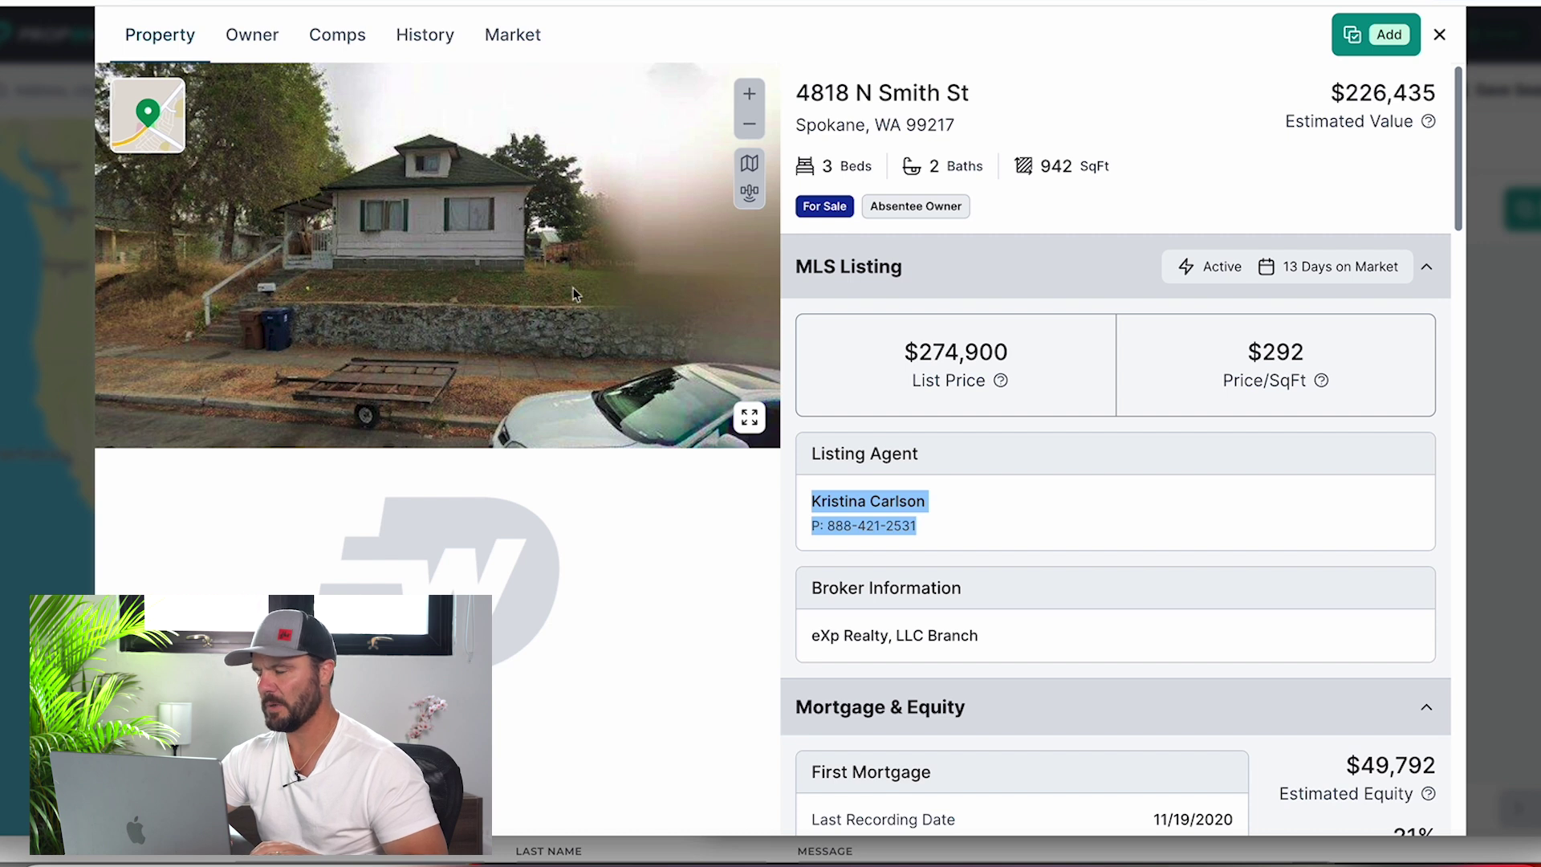